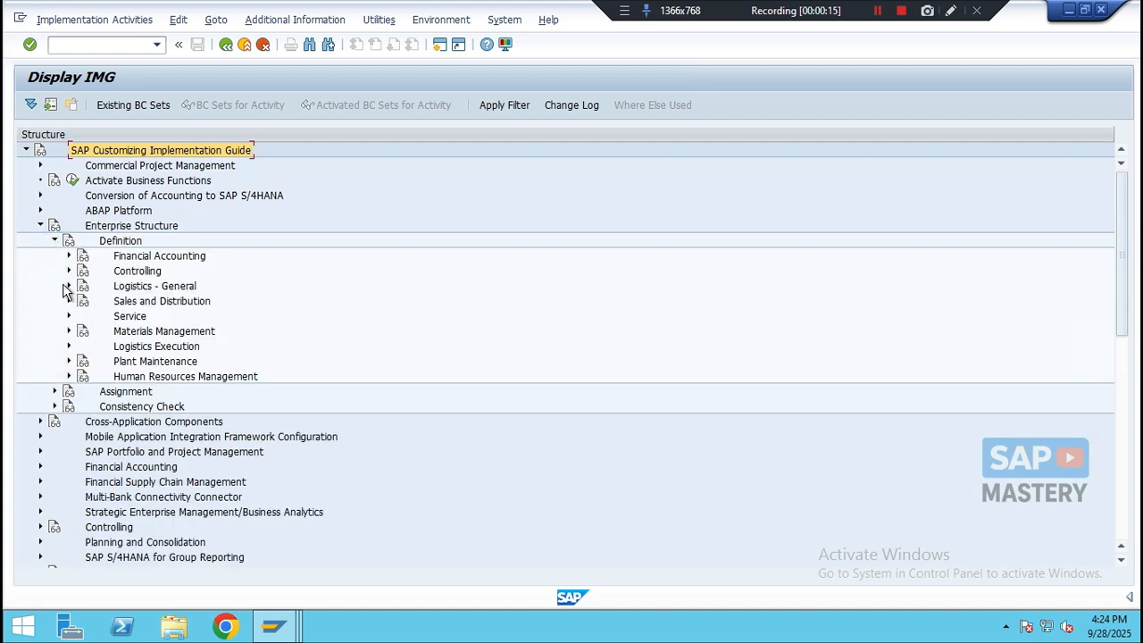
- Open the Define Plant activity under Enterprise Structure Definition, Logistics - General, and start a new plant entry
click(70, 287)
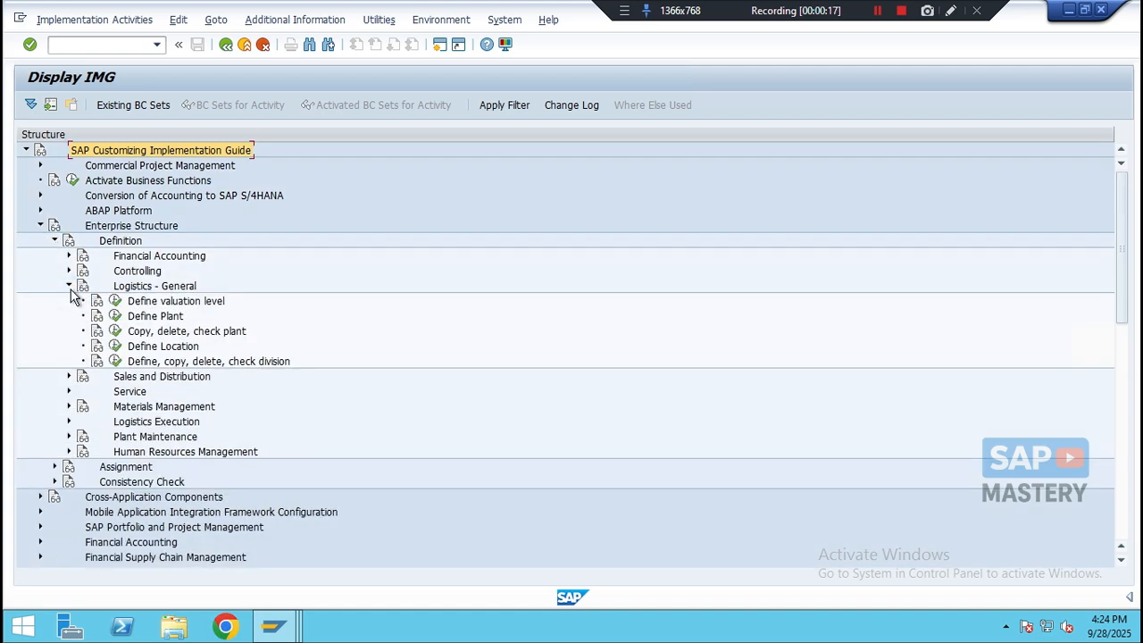
click(116, 318)
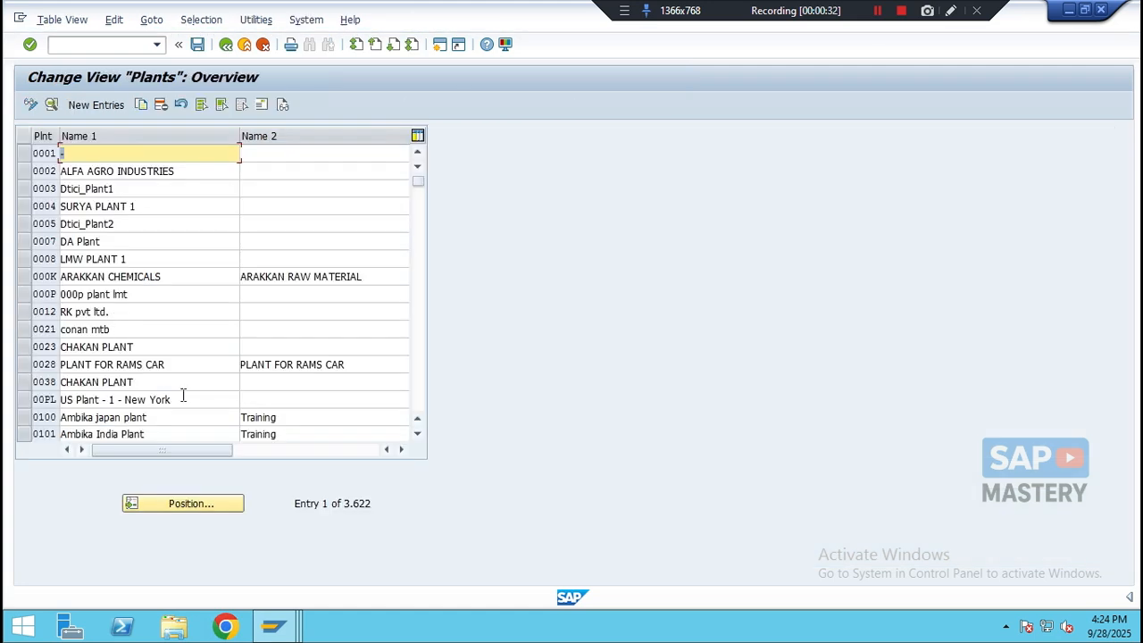
click(92, 106)
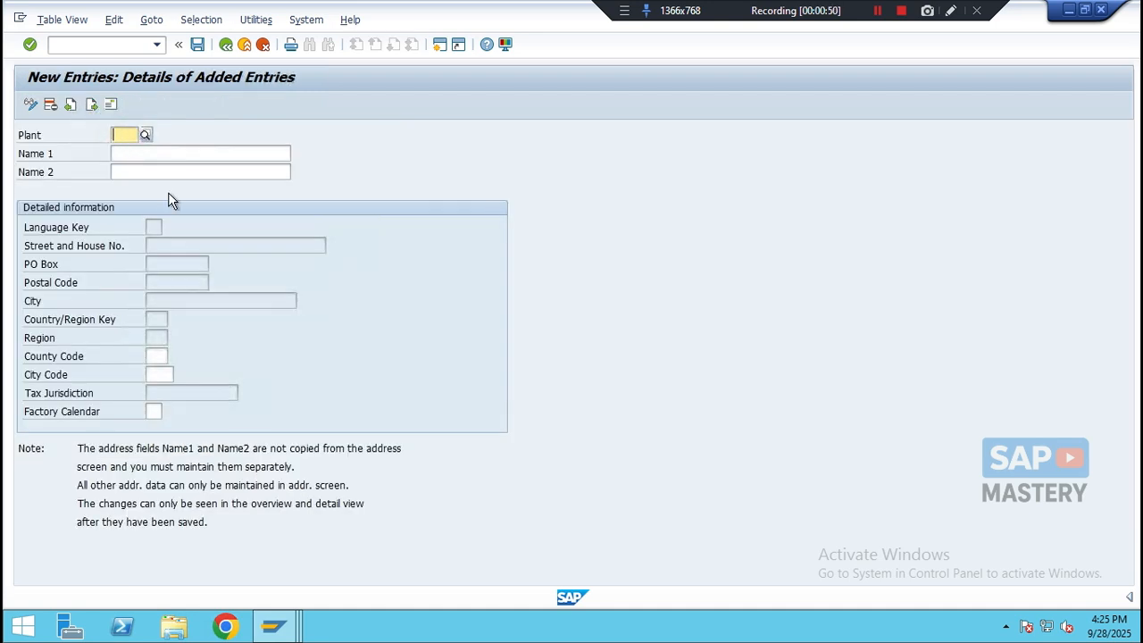
- Enter plant code NOF1 with Name 1 'Factory Plant Barishal'
text(NOF1)
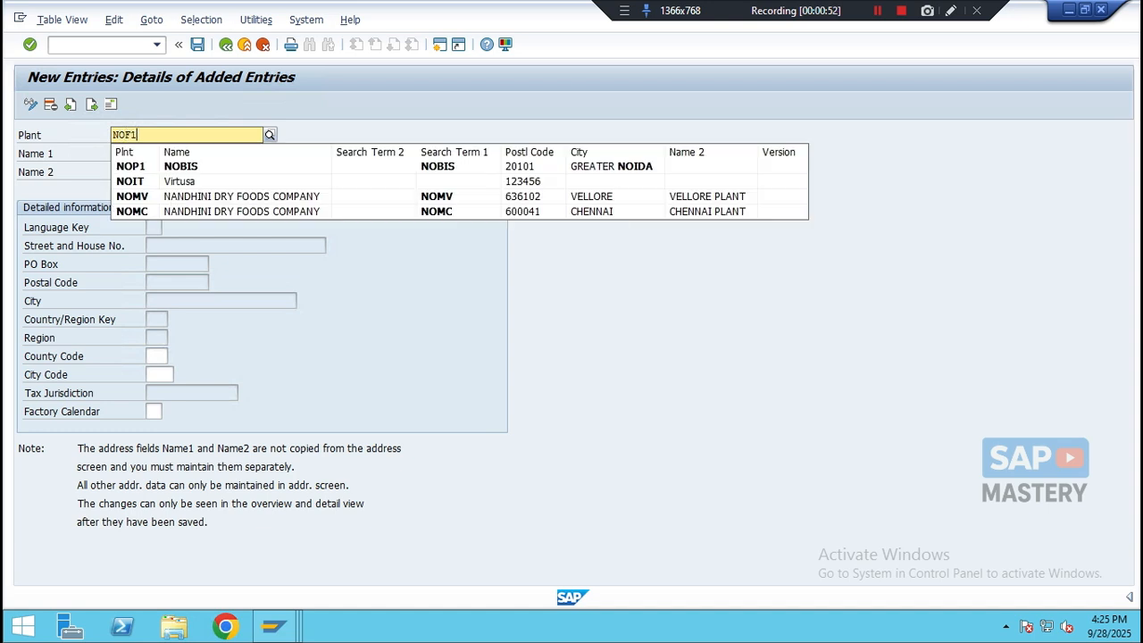
key(Tab)
click(171, 172)
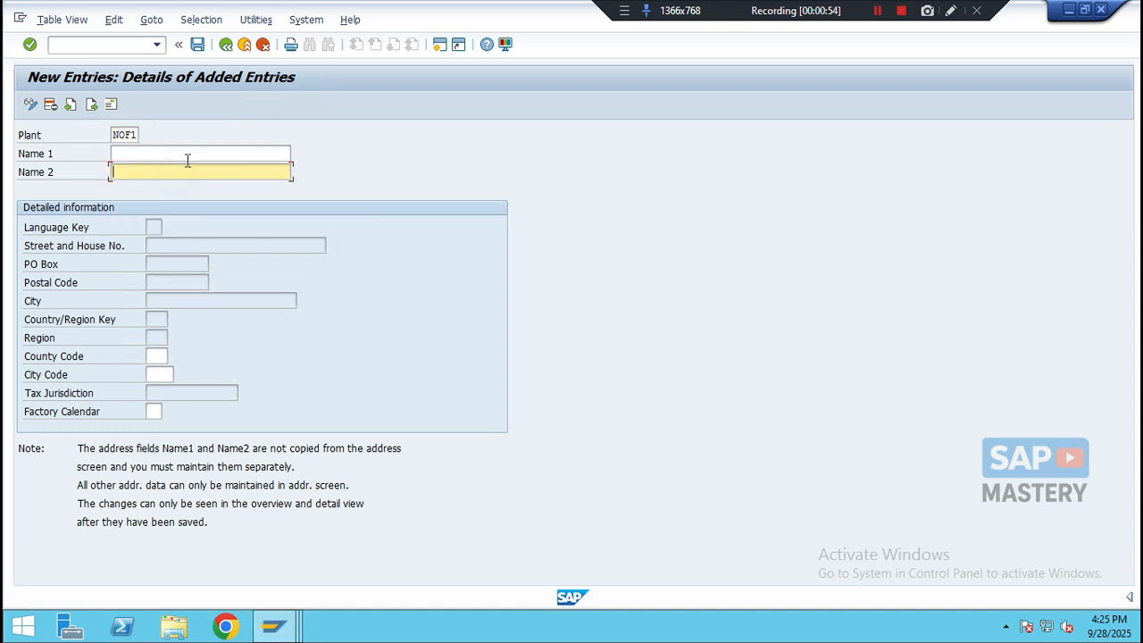
click(187, 157)
text(Fact)
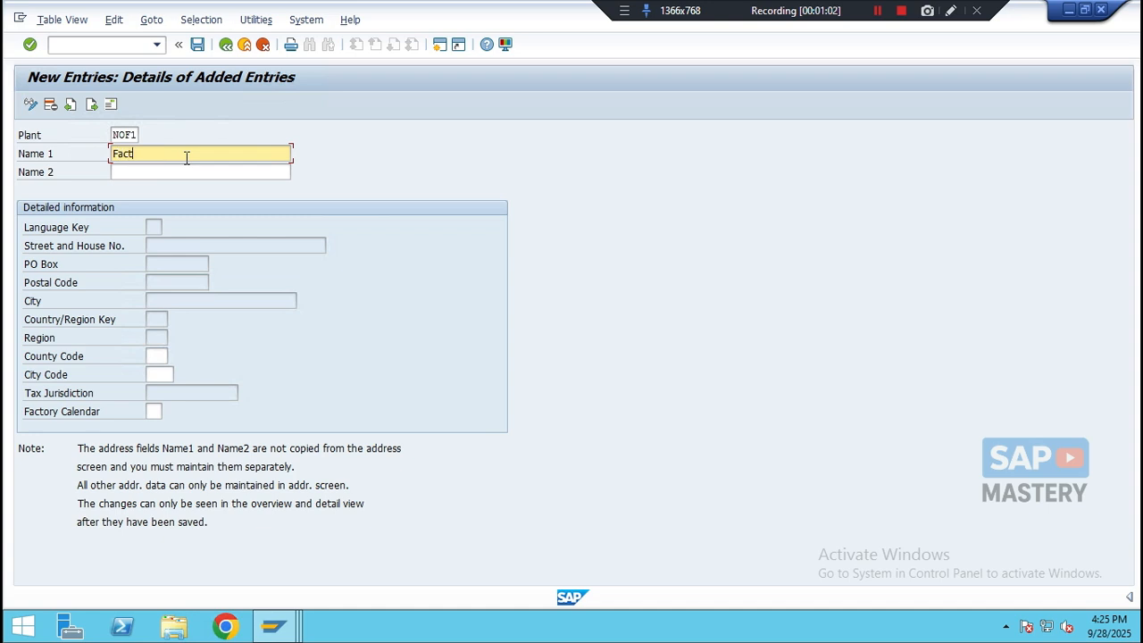
text(ory Plant Barishal)
- Set the plant's Name 2 to 'Novus Technologies BD'
click(190, 173)
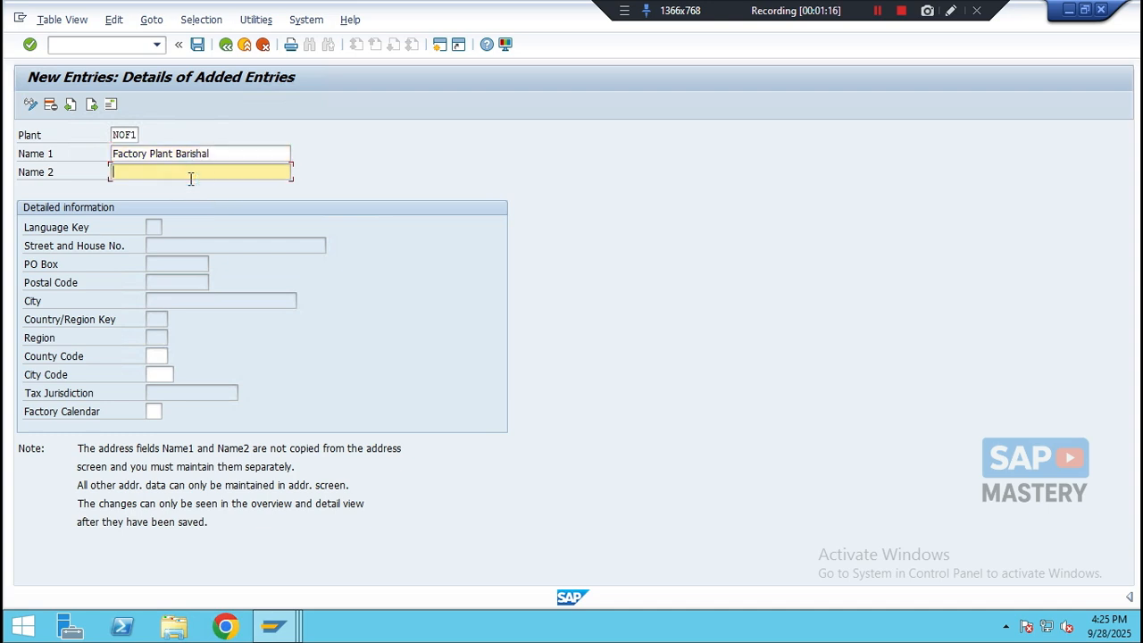
text(Novus Technologies BD)
- Open the plant's address and set its name to 'Factory Plant - NOF1'
click(111, 105)
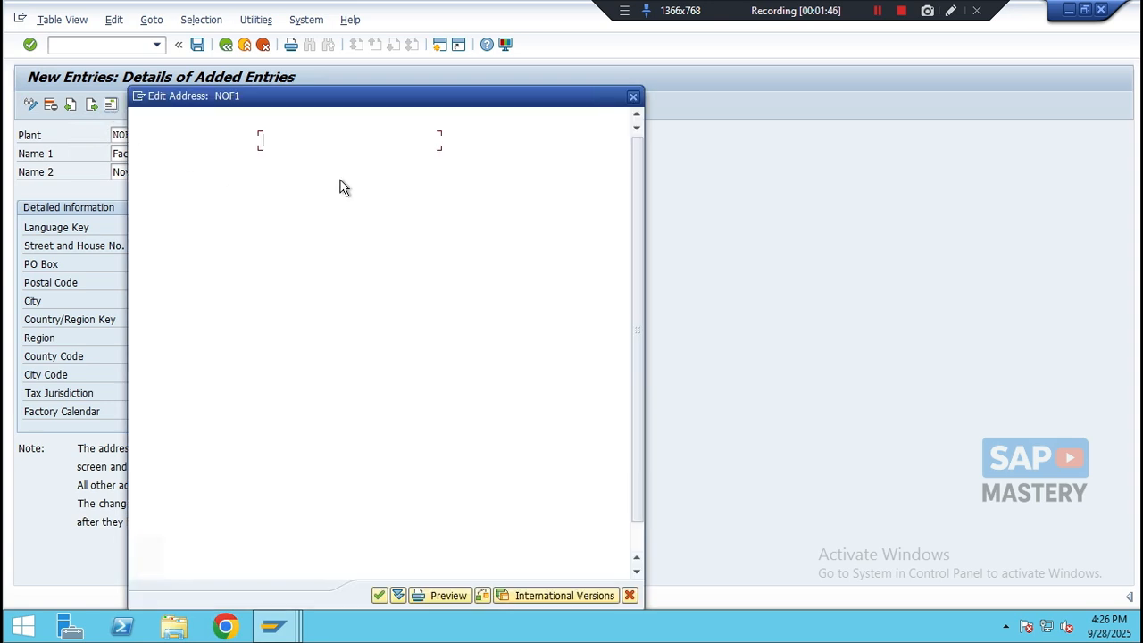
click(305, 161)
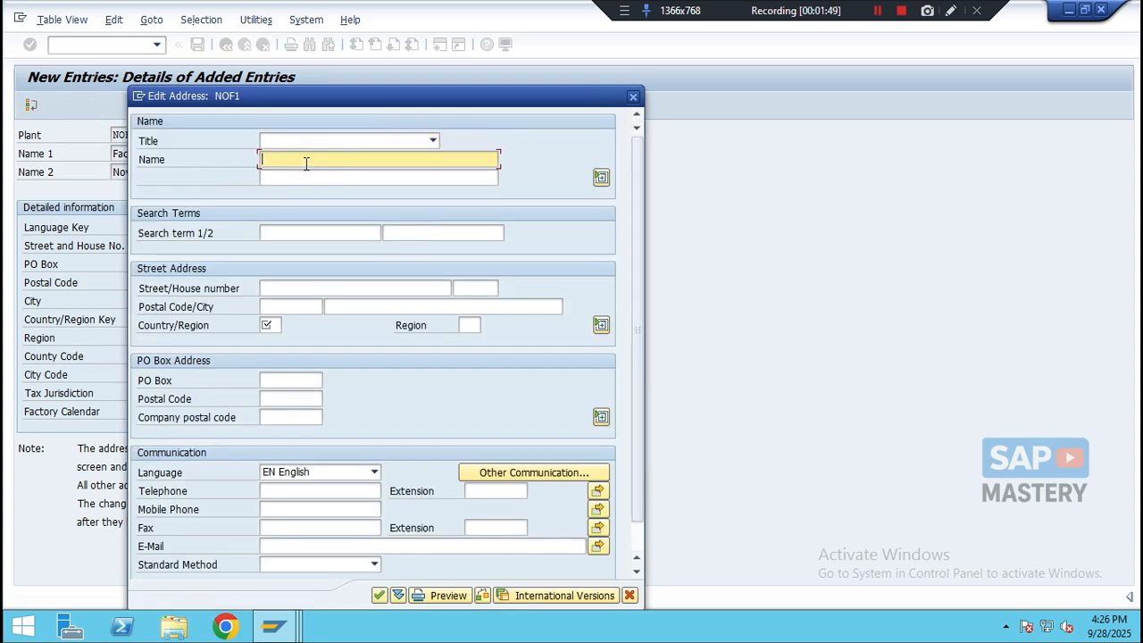
text(Factory Plant - NOF1)
click(294, 178)
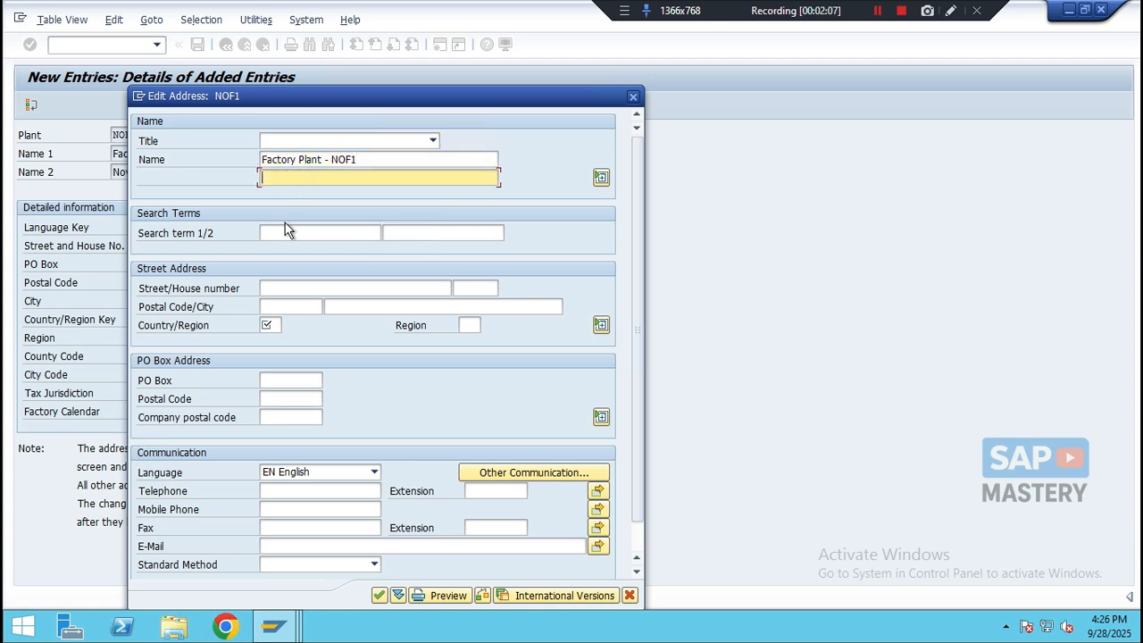
- Enter the address search terms NOF1 and NOBD
click(281, 233)
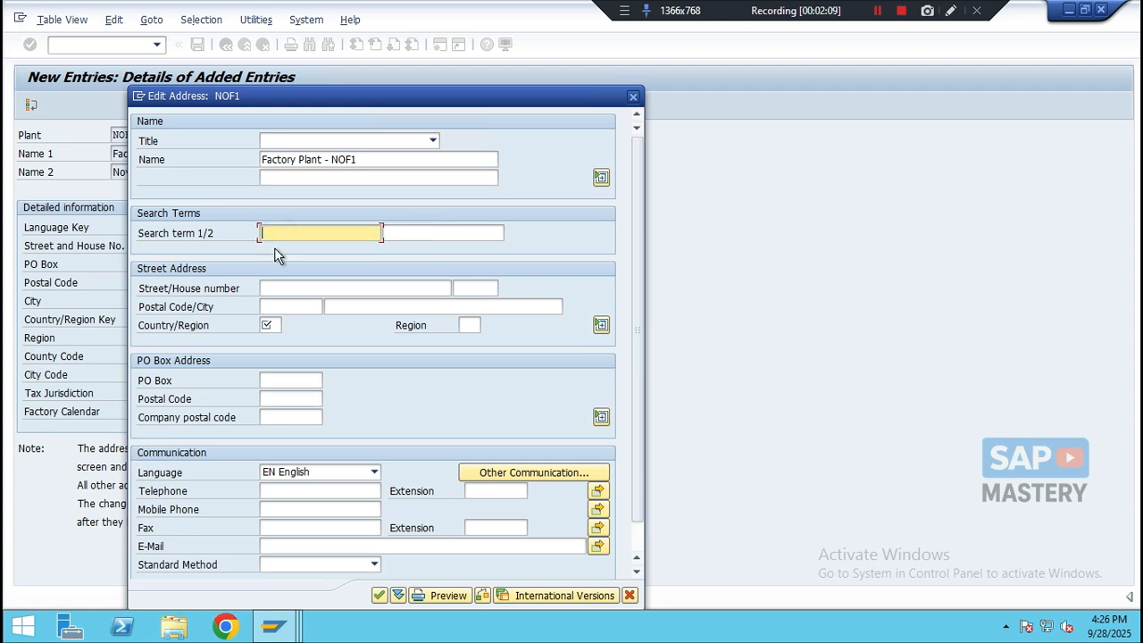
text(NOF1)
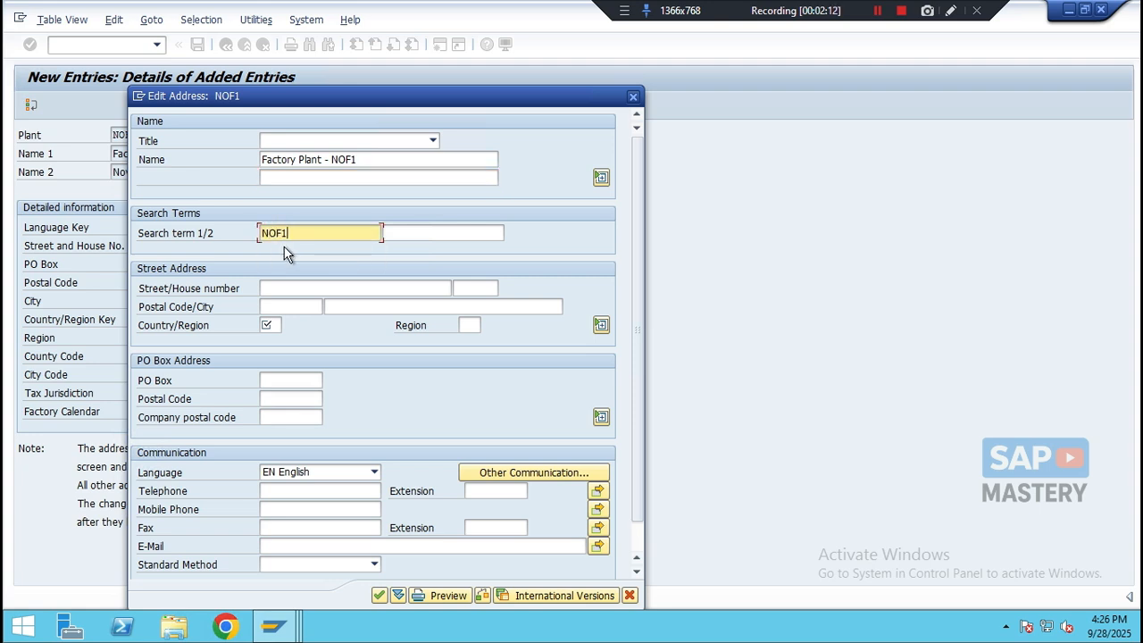
click(401, 232)
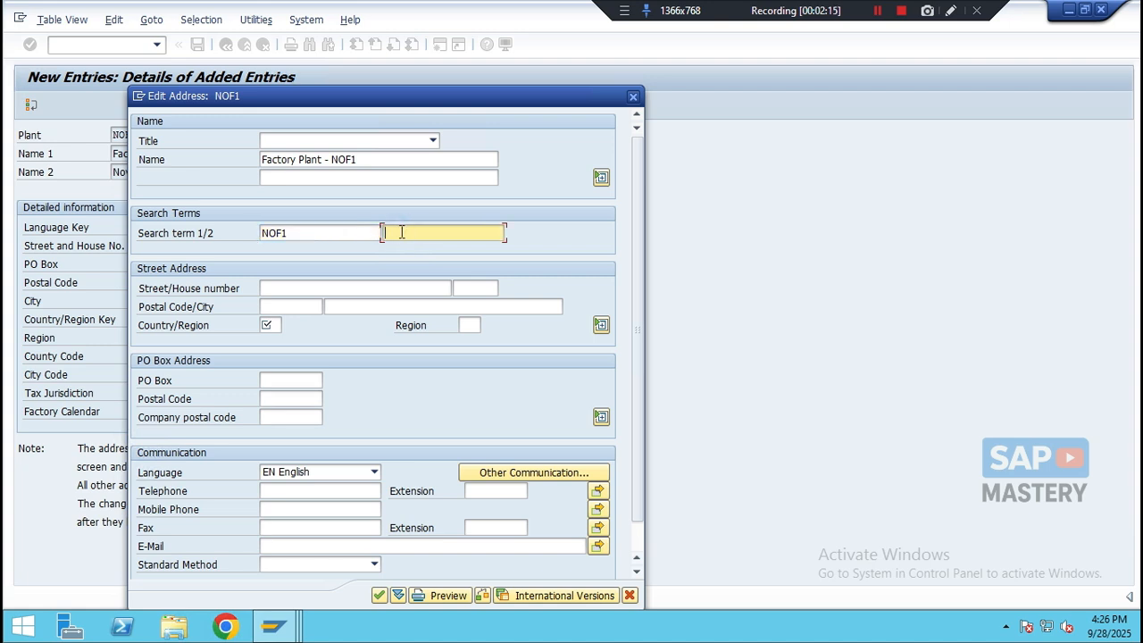
text(NOBD)
click(275, 289)
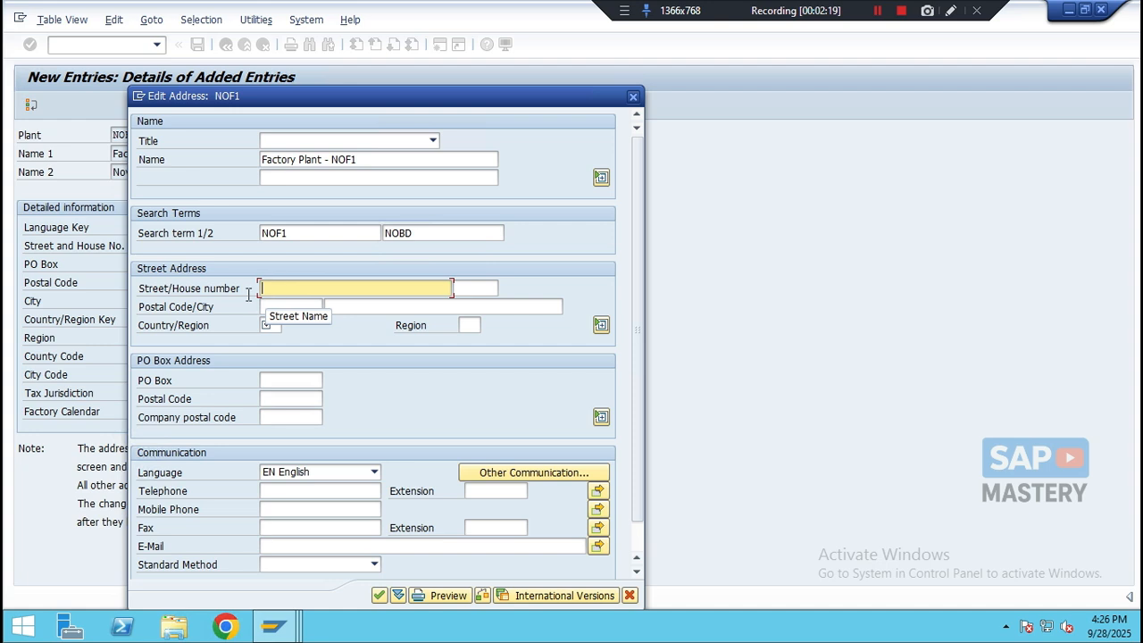
text(Fa)
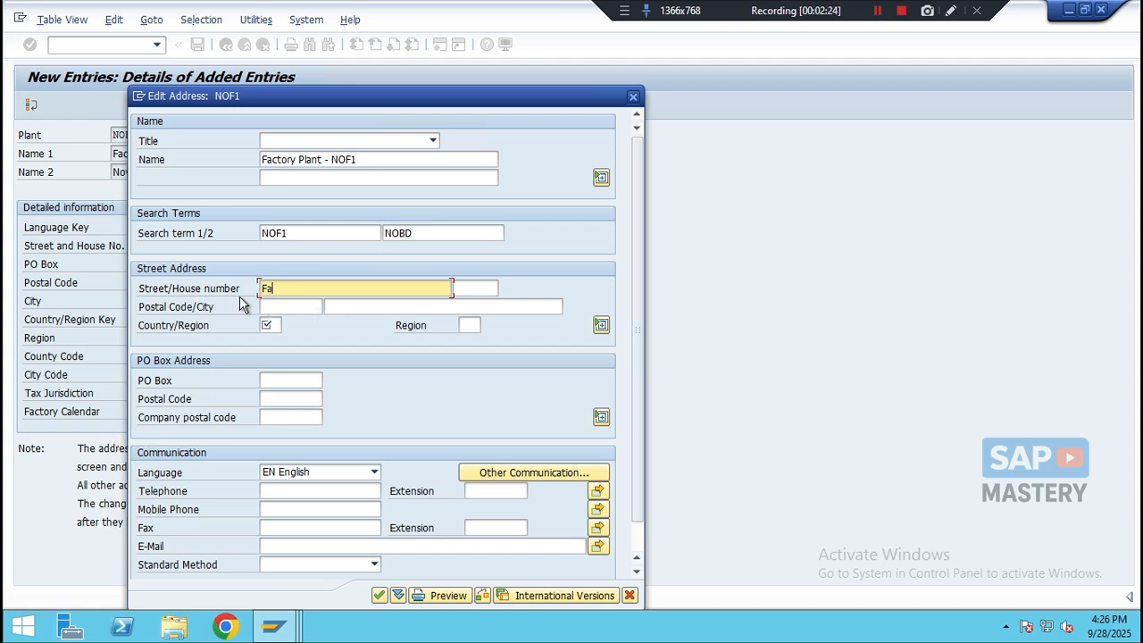
text(zlul Haque Avenue)
click(475, 288)
text(10)
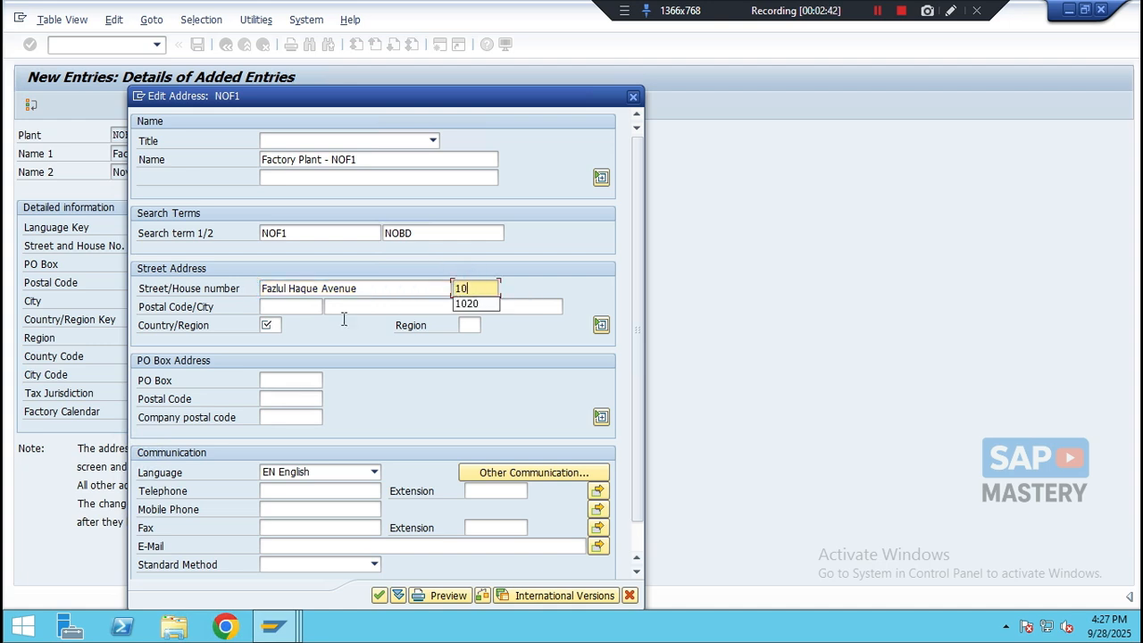
- Set the postal code to 8201 and the city to Barishal
click(300, 308)
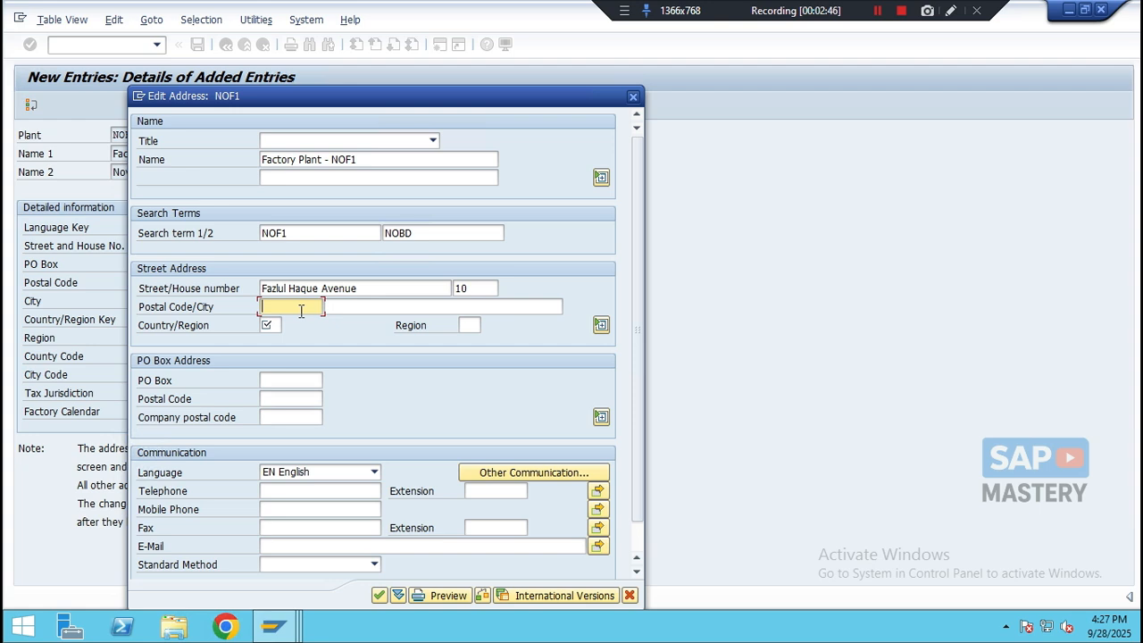
text(8201)
click(351, 306)
text(Barisha)
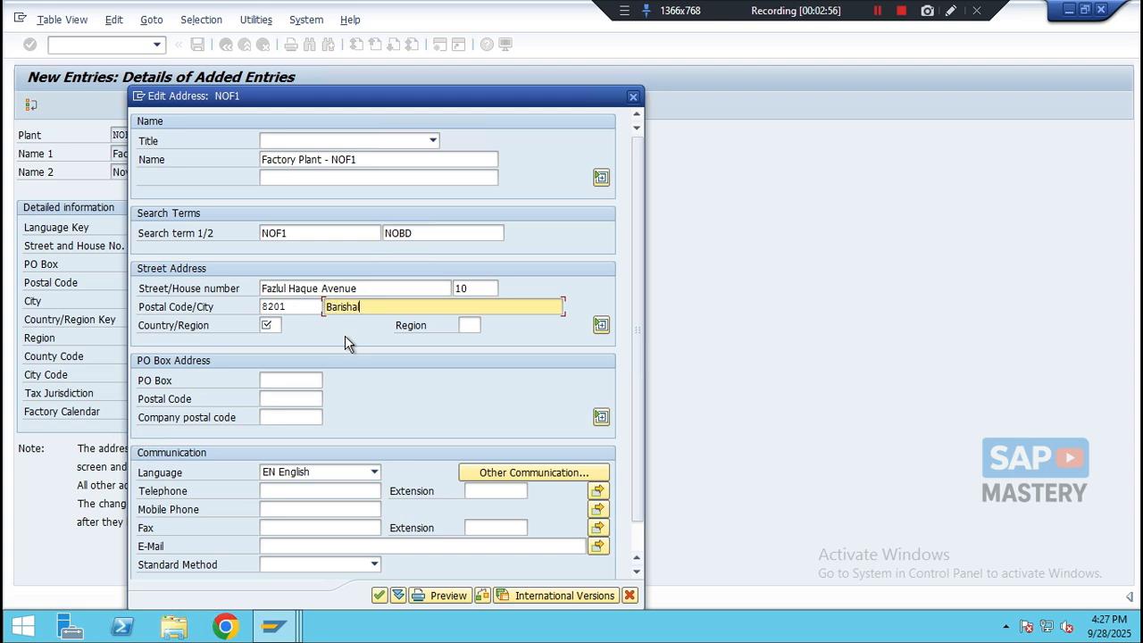
- Set the country/region to BD Bangladesh and the region to 06 Barishal
click(272, 325)
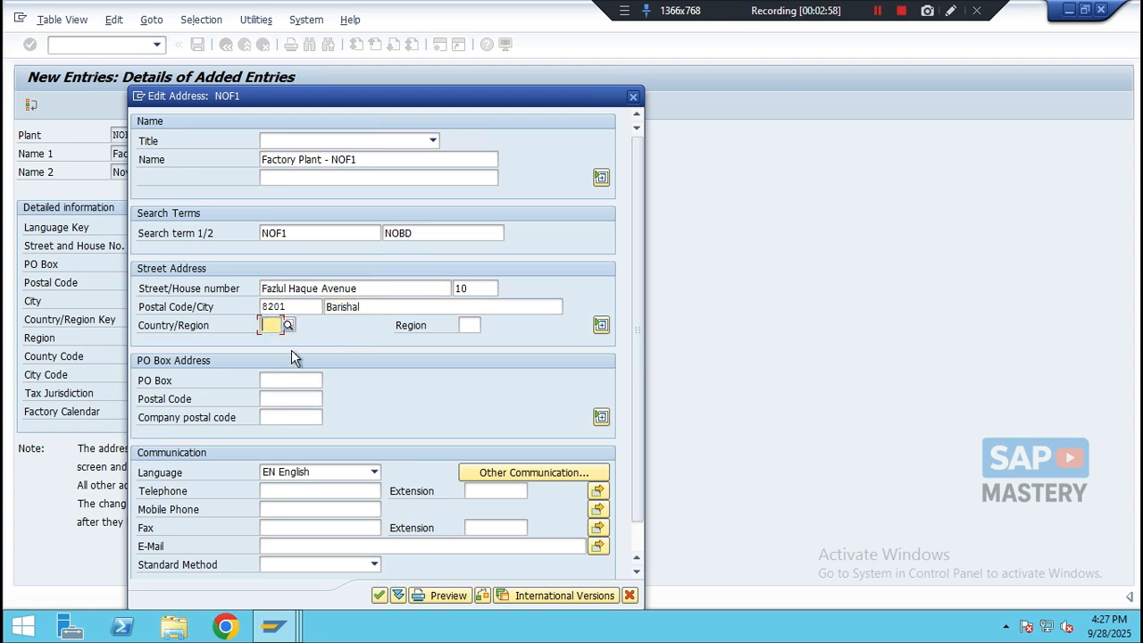
text(BD)
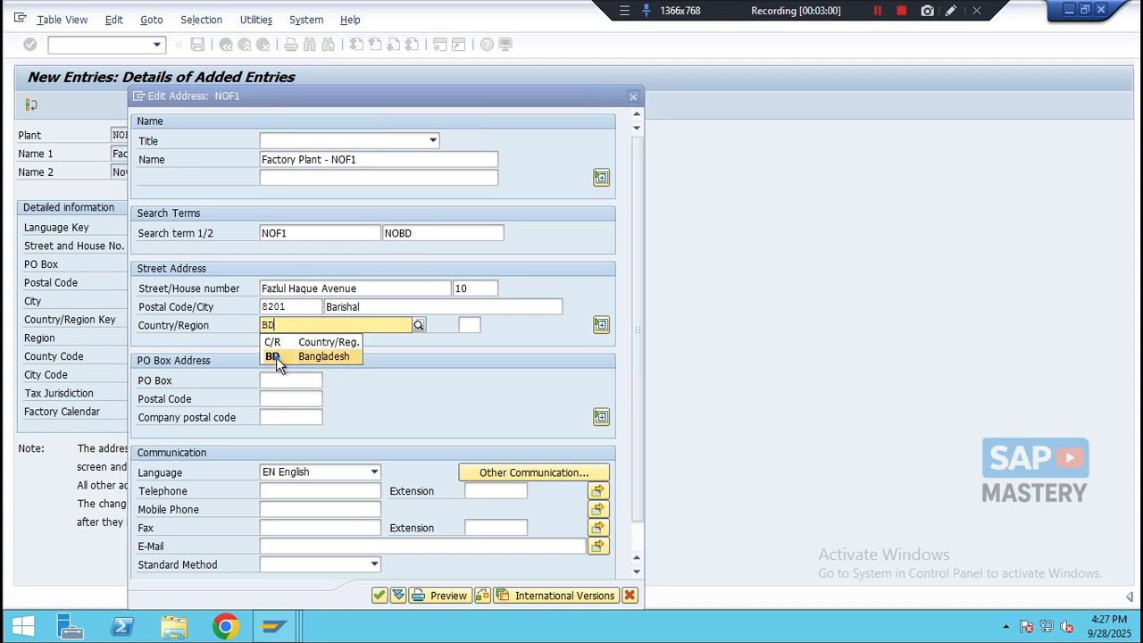
click(276, 357)
click(471, 327)
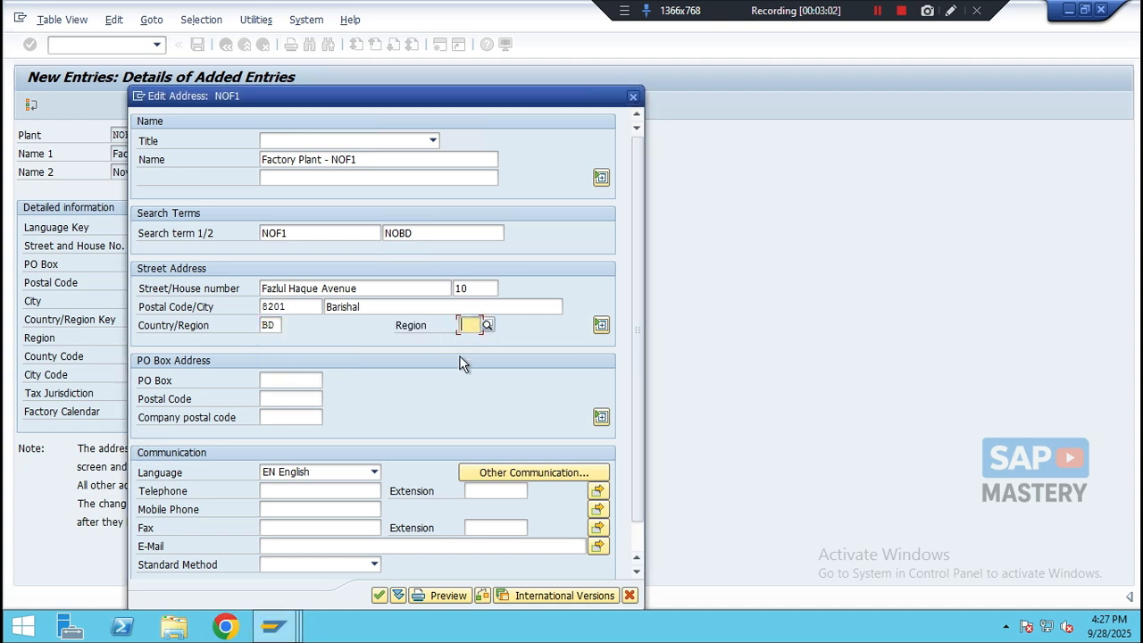
text(06)
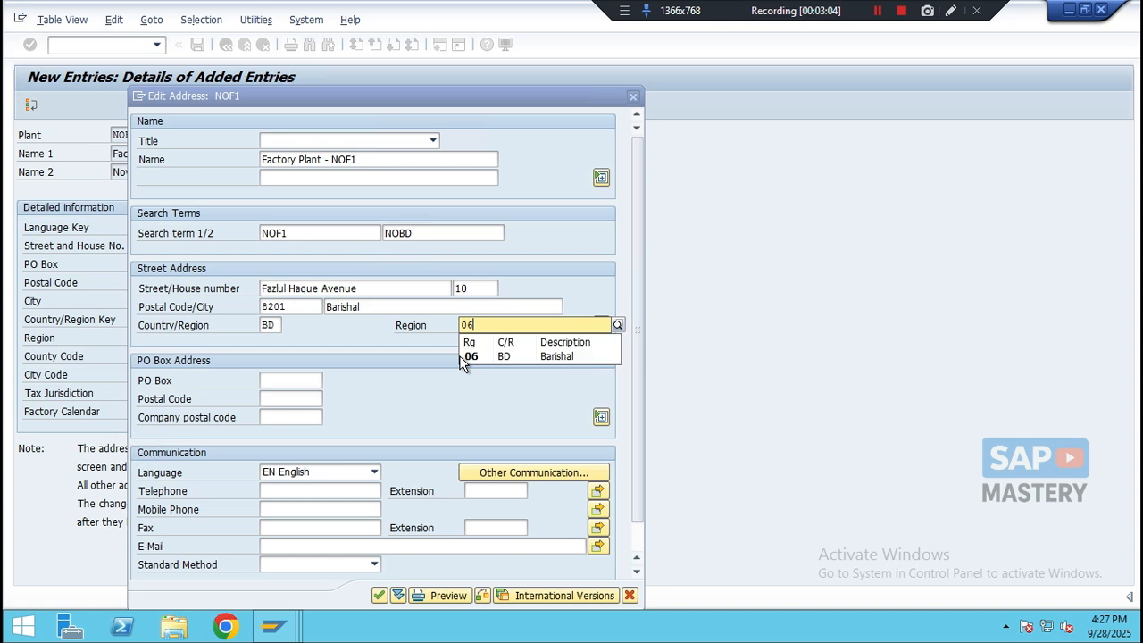
click(471, 357)
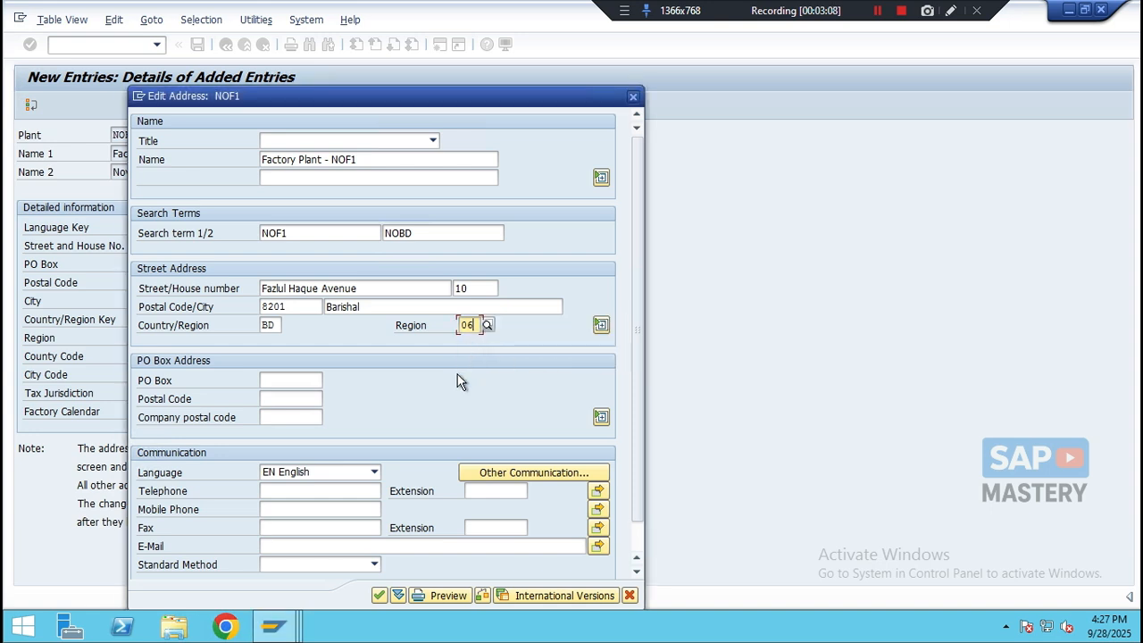
- Confirm the address and save the new plant entry
click(379, 596)
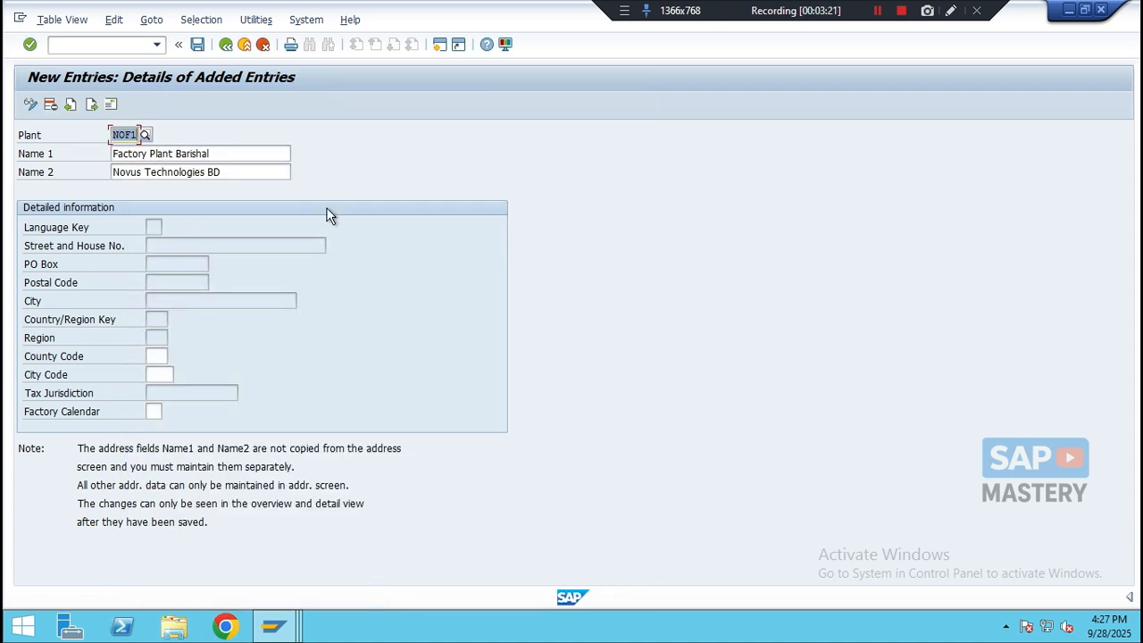
click(198, 45)
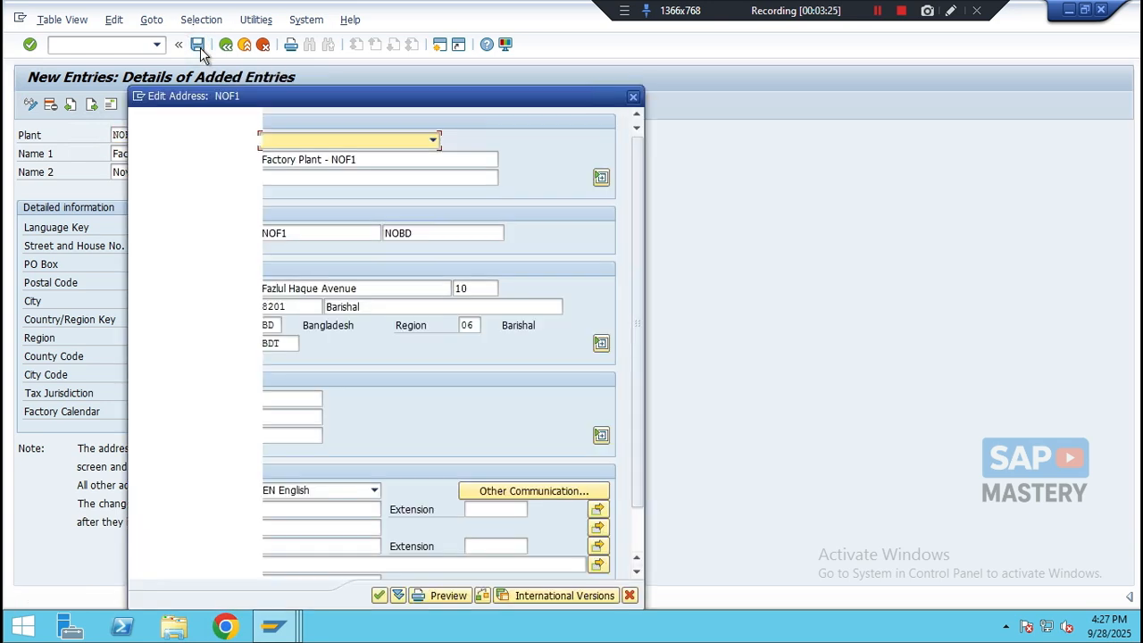
click(380, 595)
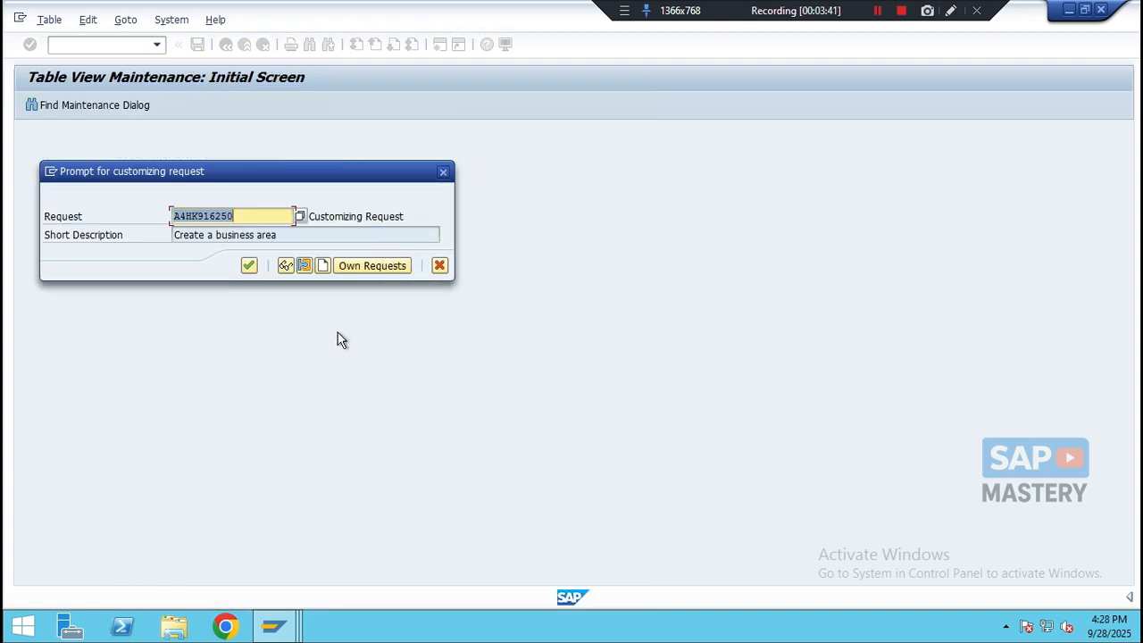
- Create a new customizing request with short description 'Create a Plant' and assign the save to it
click(322, 266)
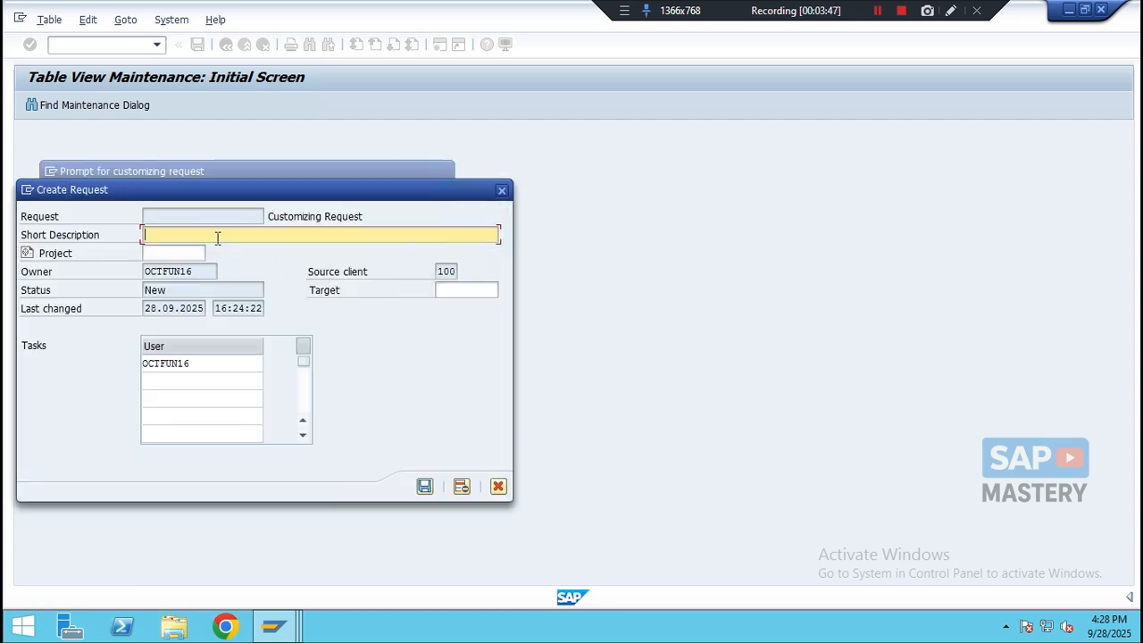
text(Create a)
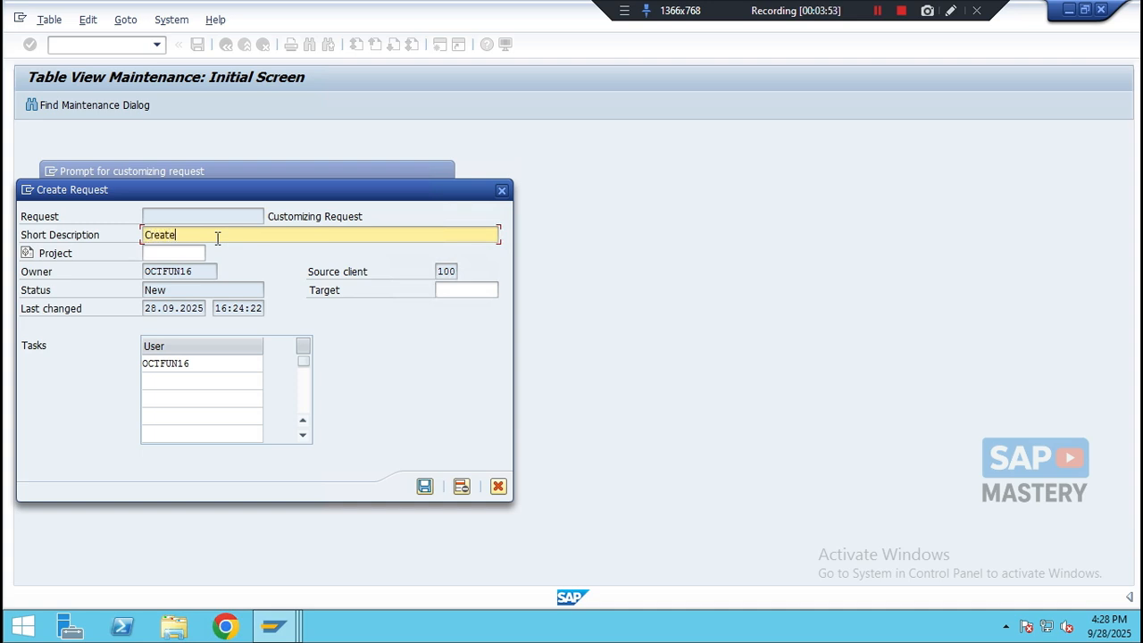
text( Plant)
click(424, 487)
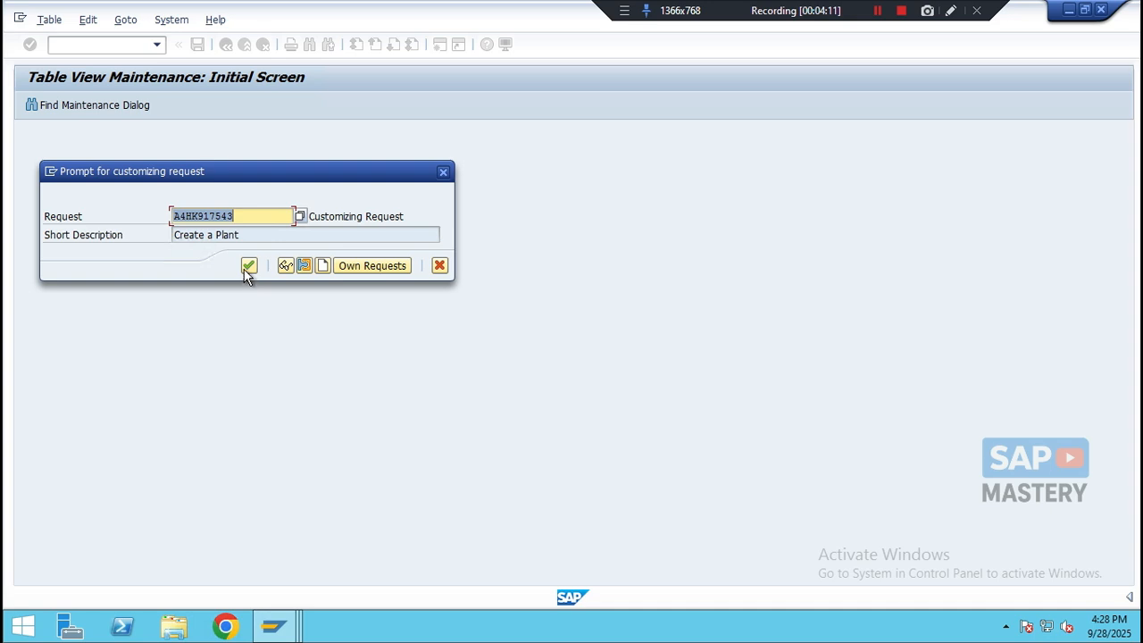
click(248, 265)
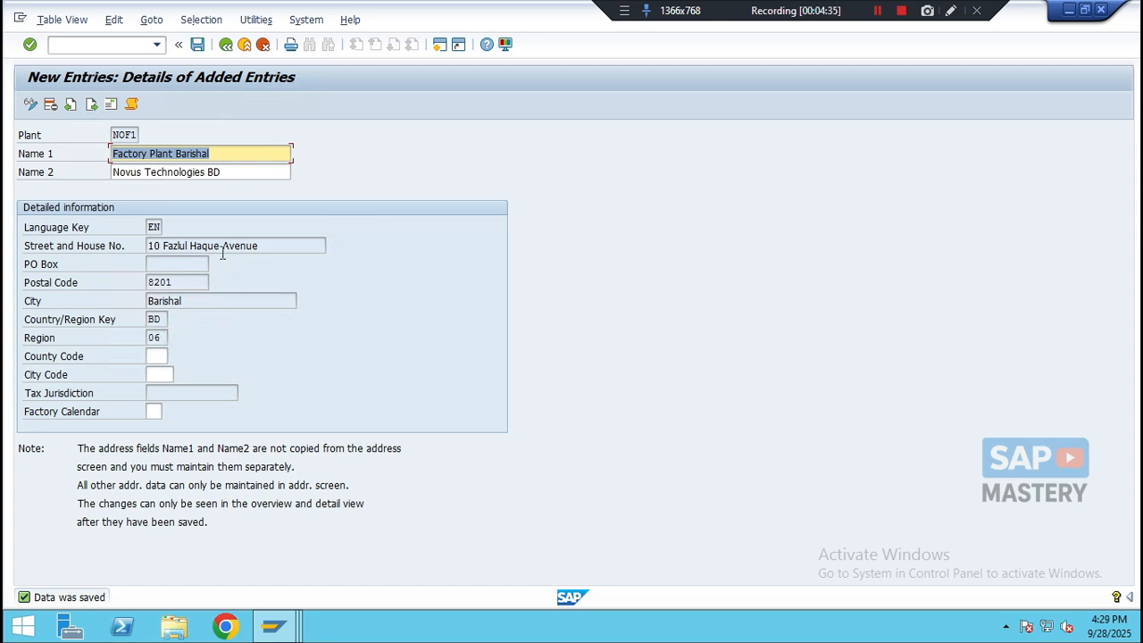
- Copy the plant NOF1 as a new entry with plant code NOW1
click(226, 44)
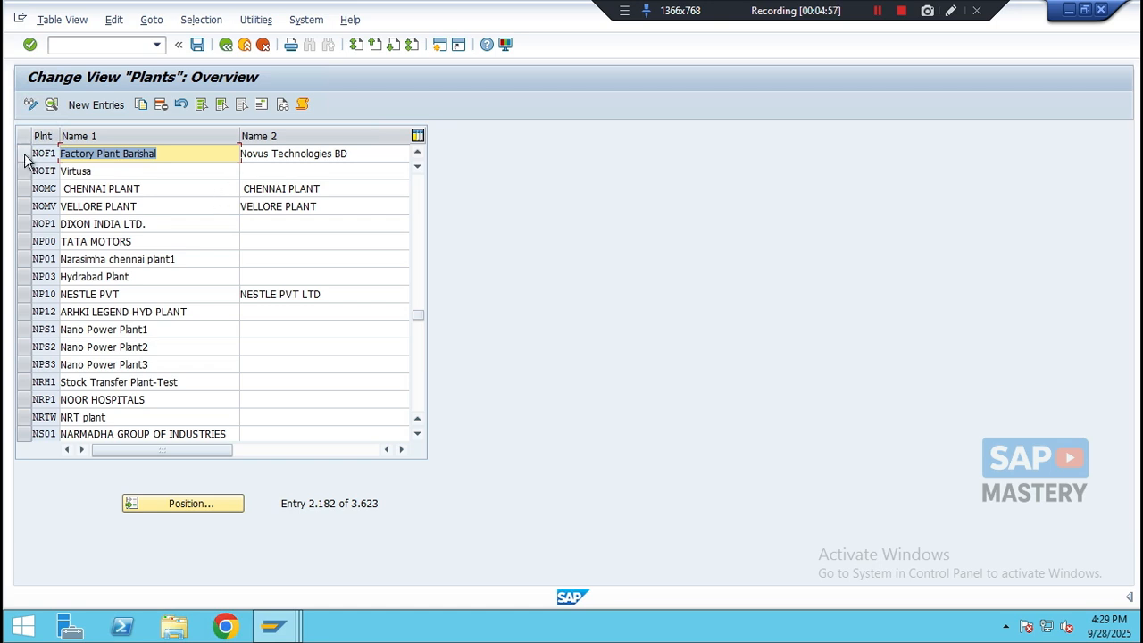
click(24, 155)
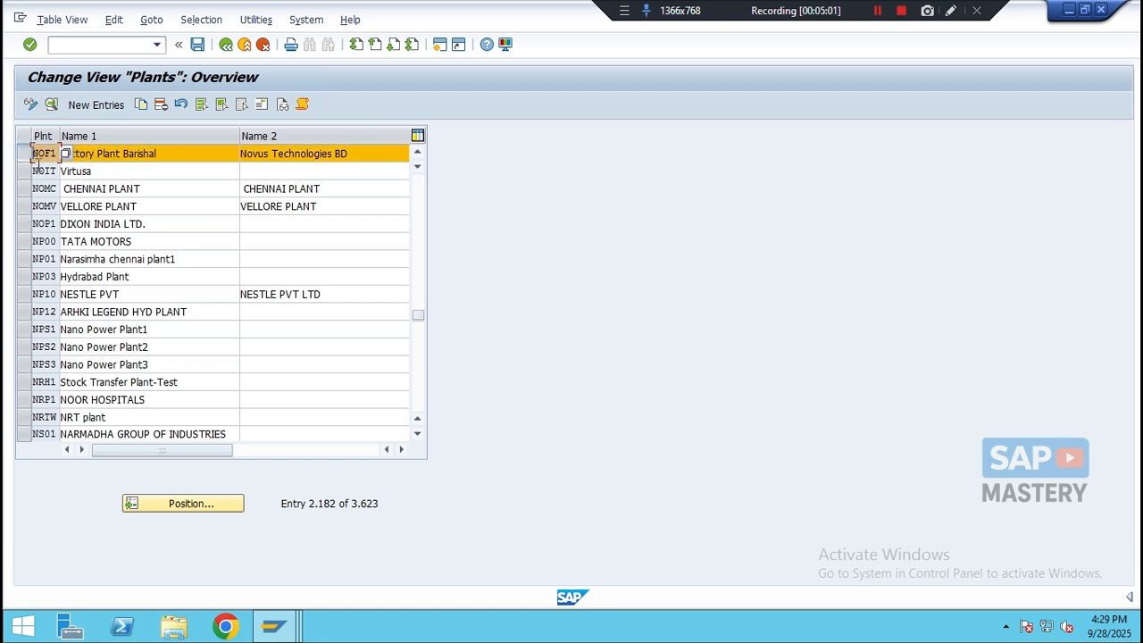
click(140, 104)
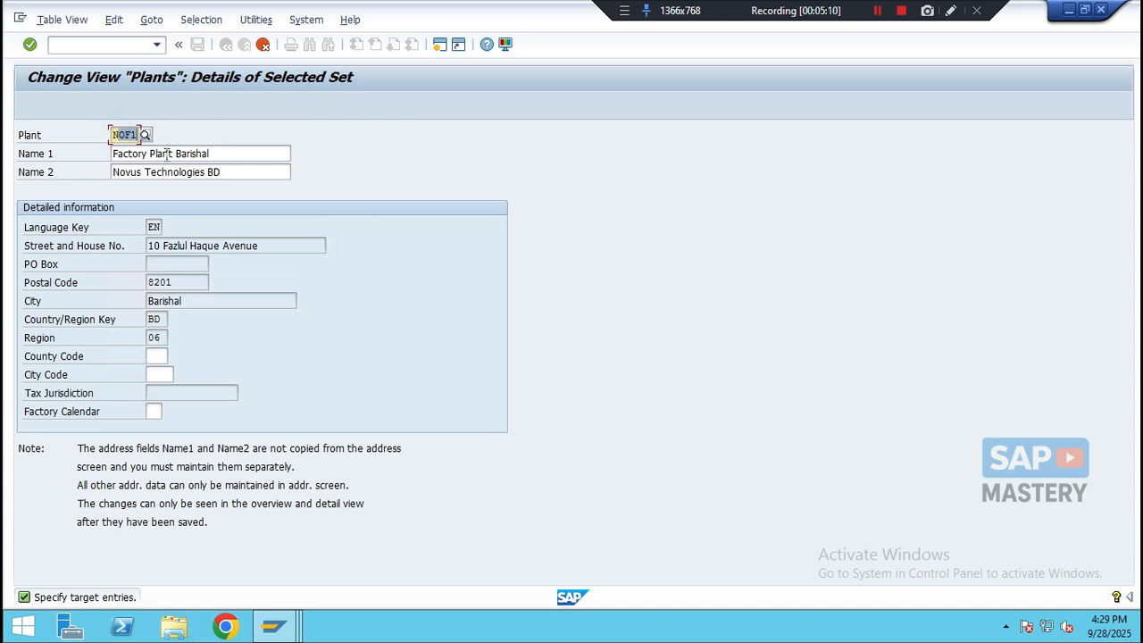
key(BackSpace)
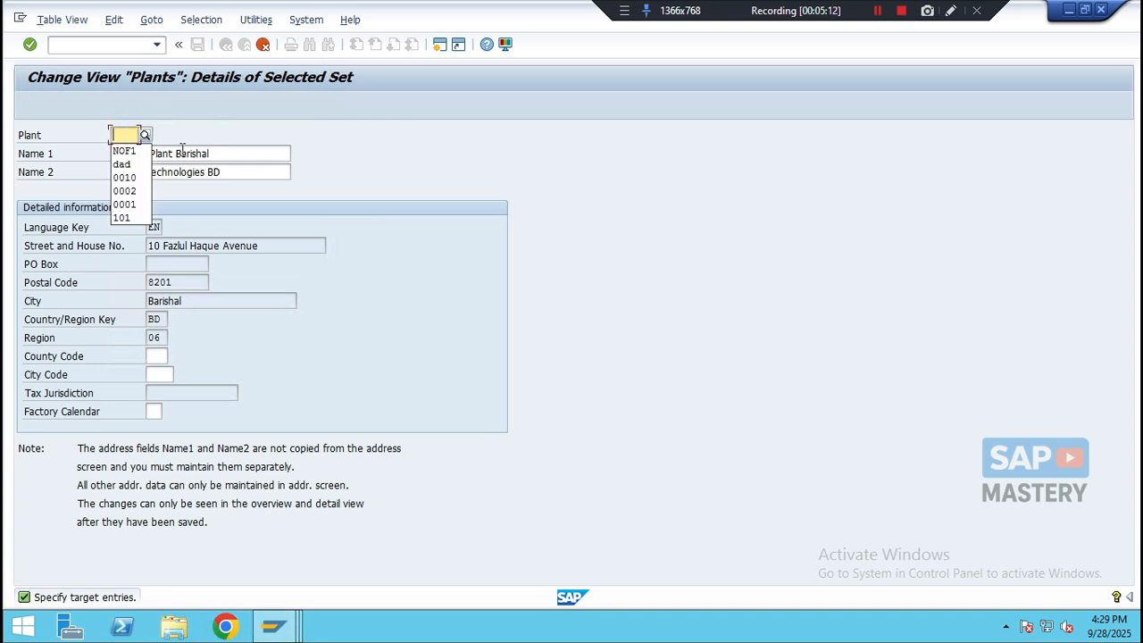
text(NO)
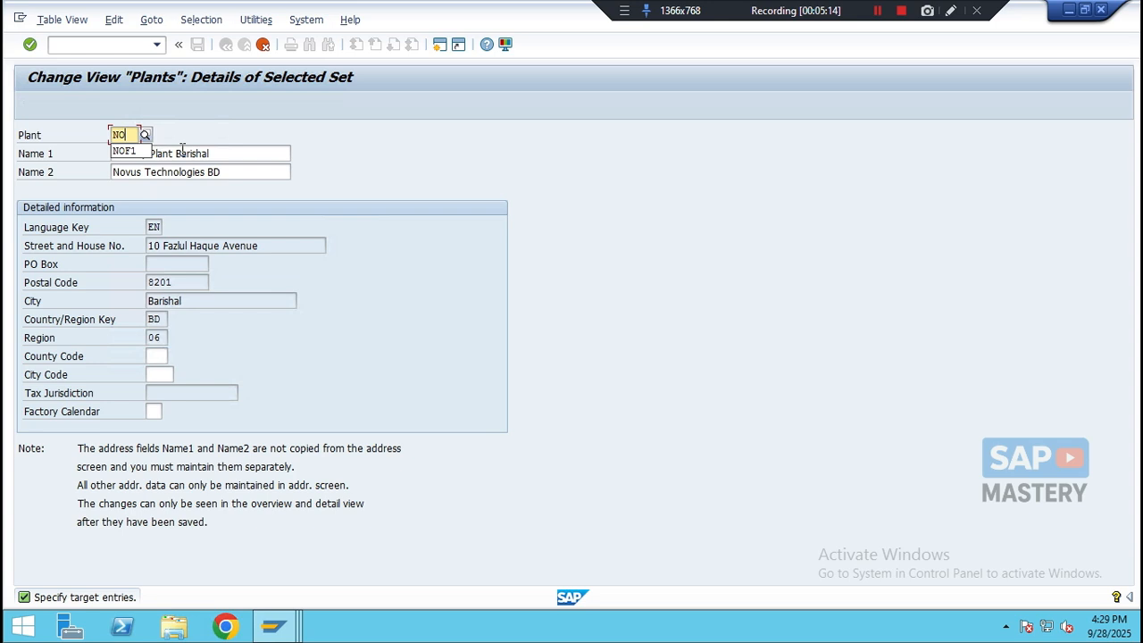
text(W1)
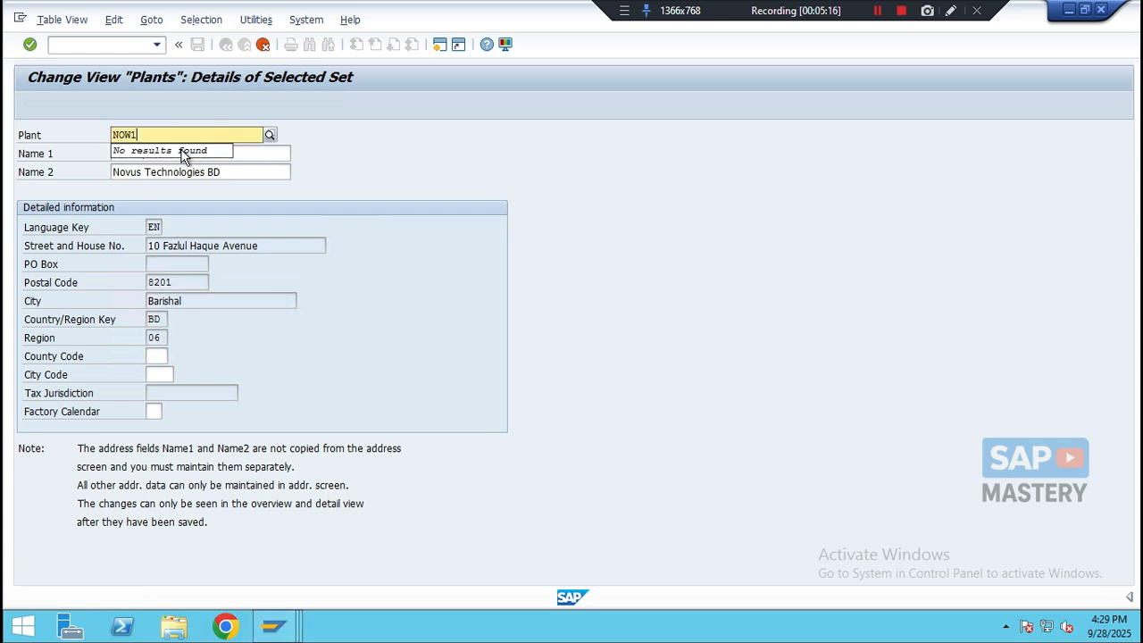
- Set Name 1 of the copied plant to Warehouse Plant Gabtoli
click(246, 154)
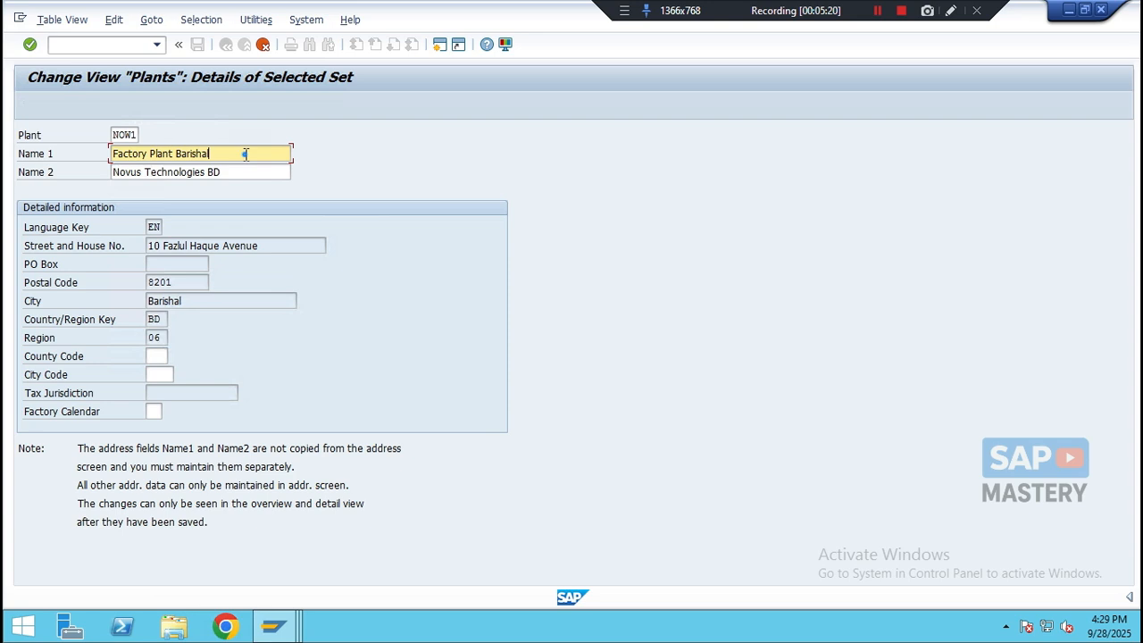
drag(246, 154, 97, 166)
key(BackSpace)
key(Down)
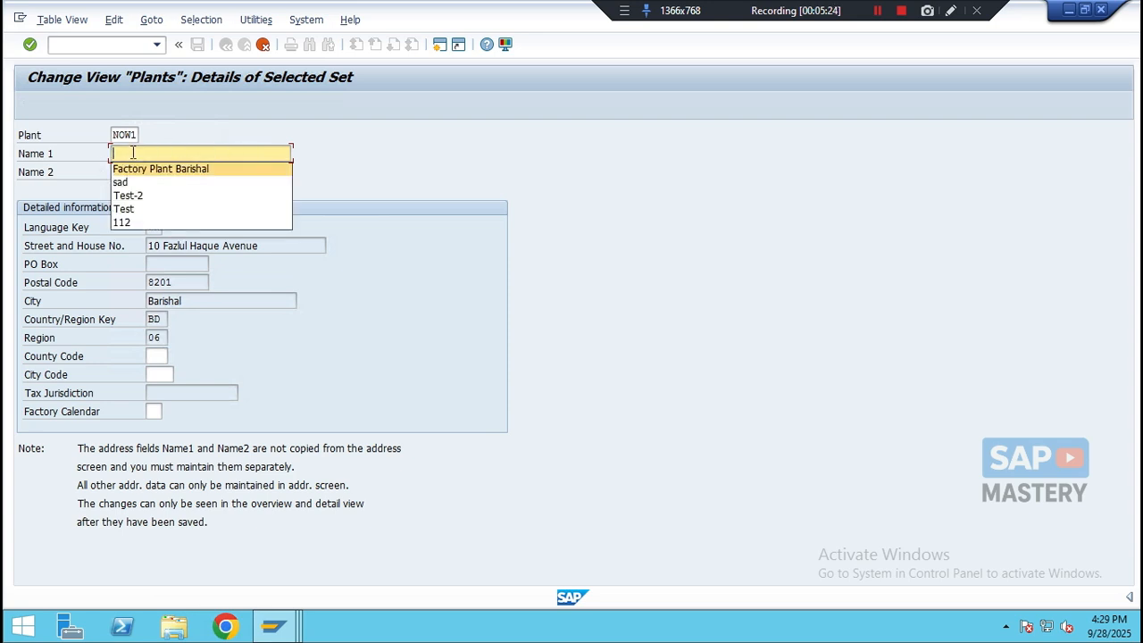
text(wA)
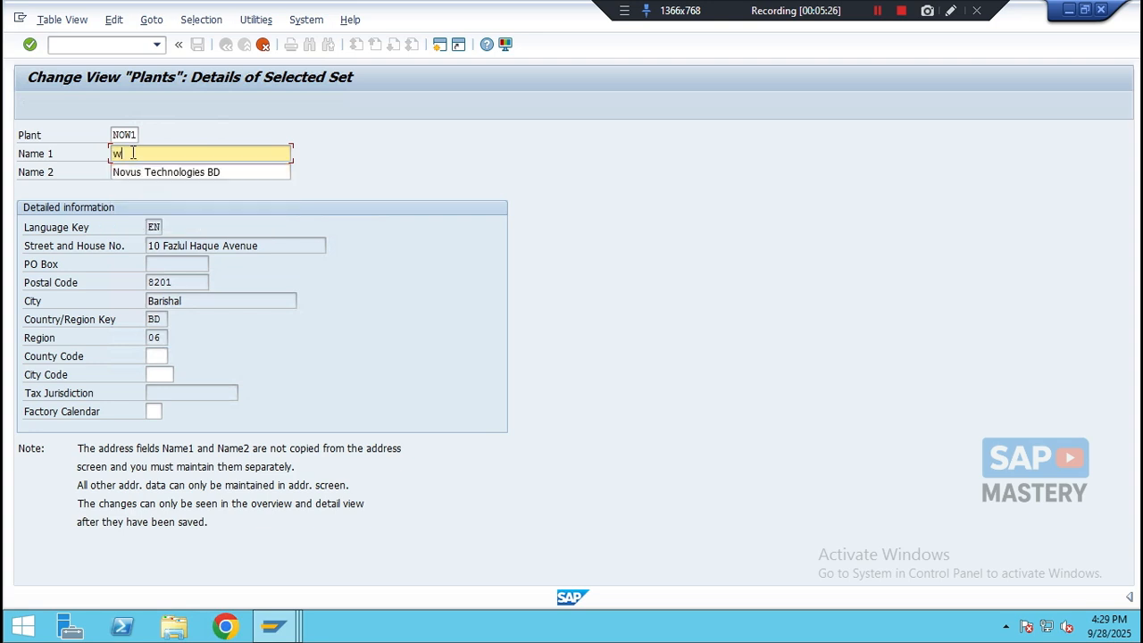
key(BackSpace)
key(BackSpace)
text(Warehouse Plant Gab)
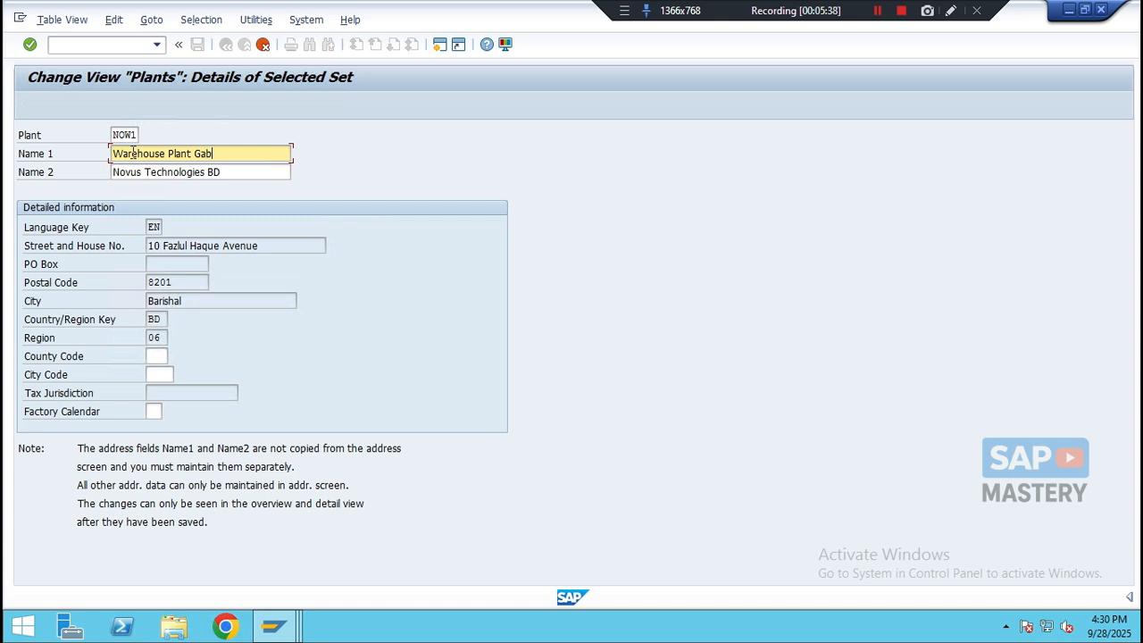
text(toli)
drag(225, 171, 73, 171)
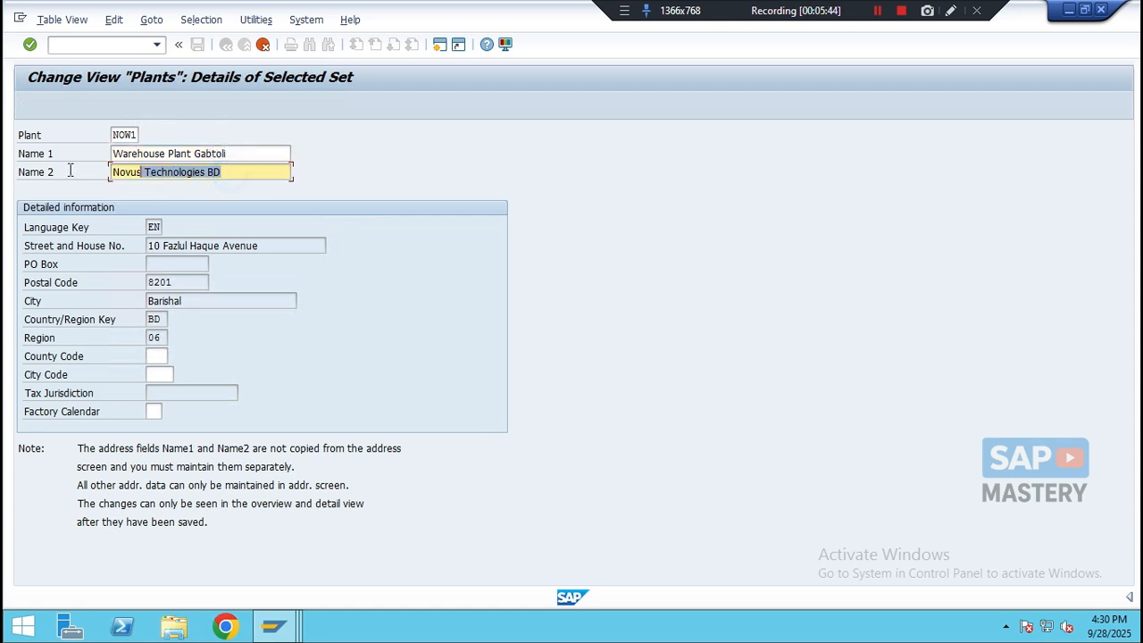
click(244, 170)
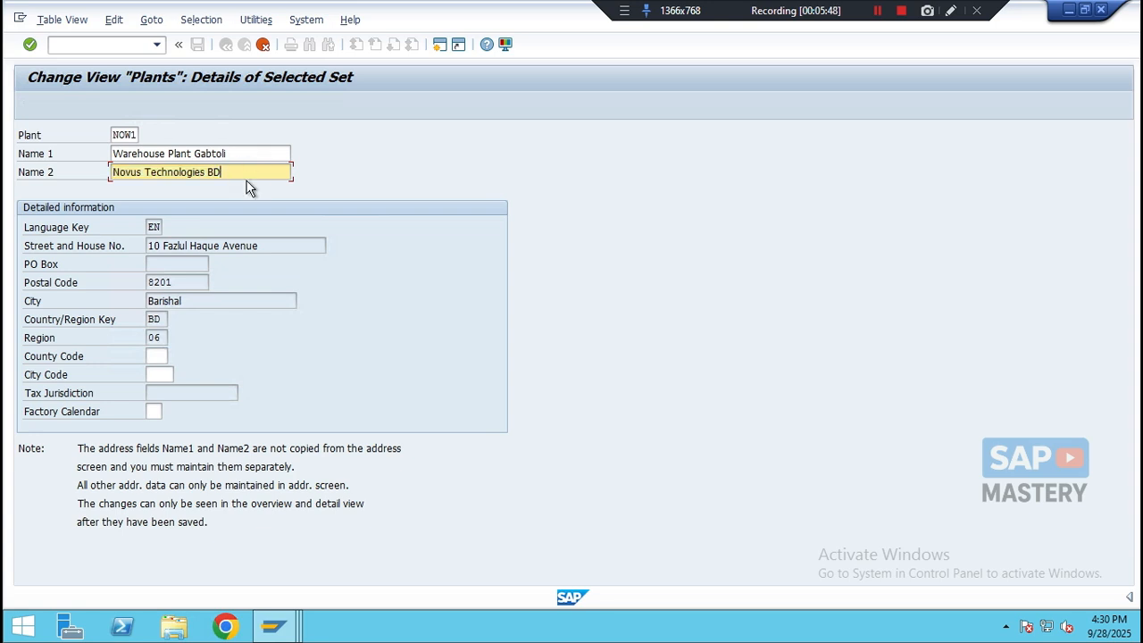
- Open the copied plant's address and set the name to Warehouse Plant - NOW1 and search term 1 to NOW1
key(Return)
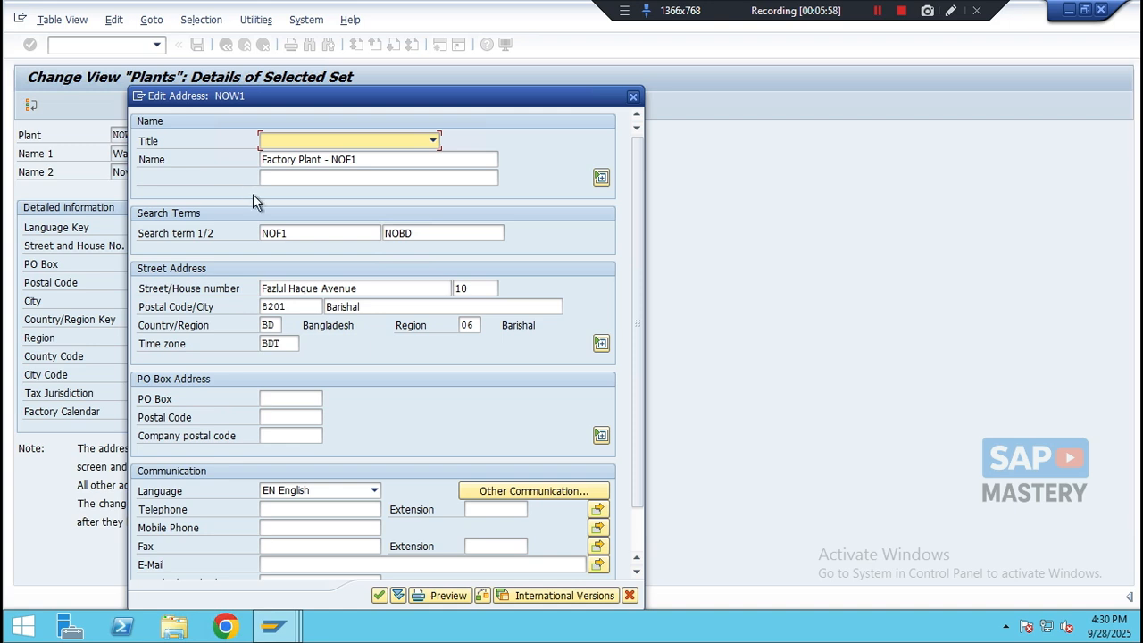
drag(361, 159, 241, 159)
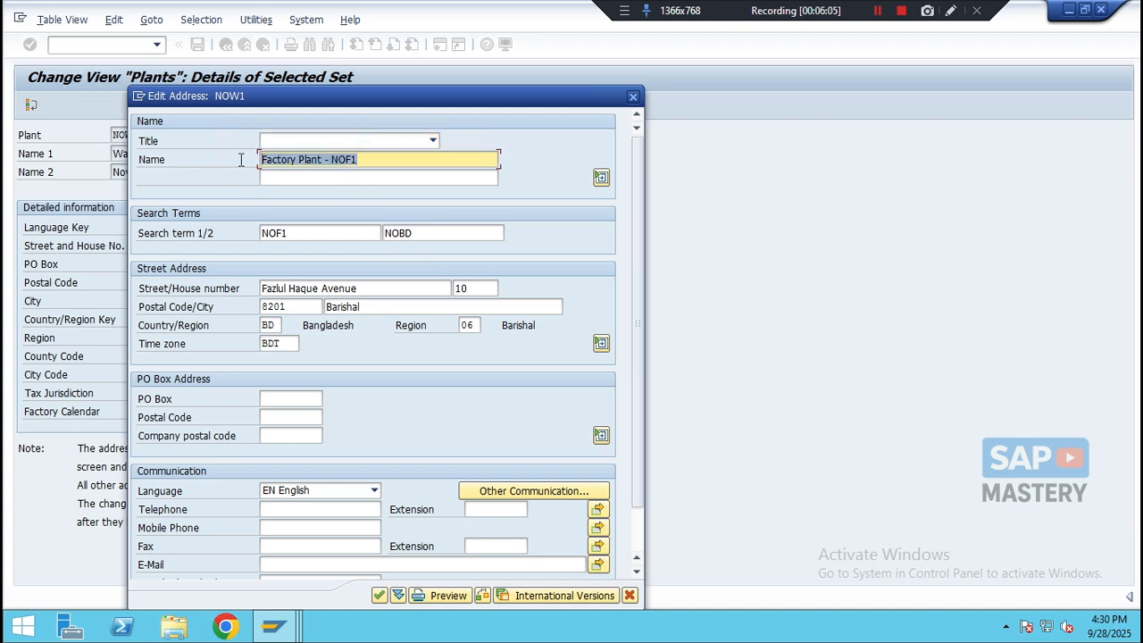
text(Ware)
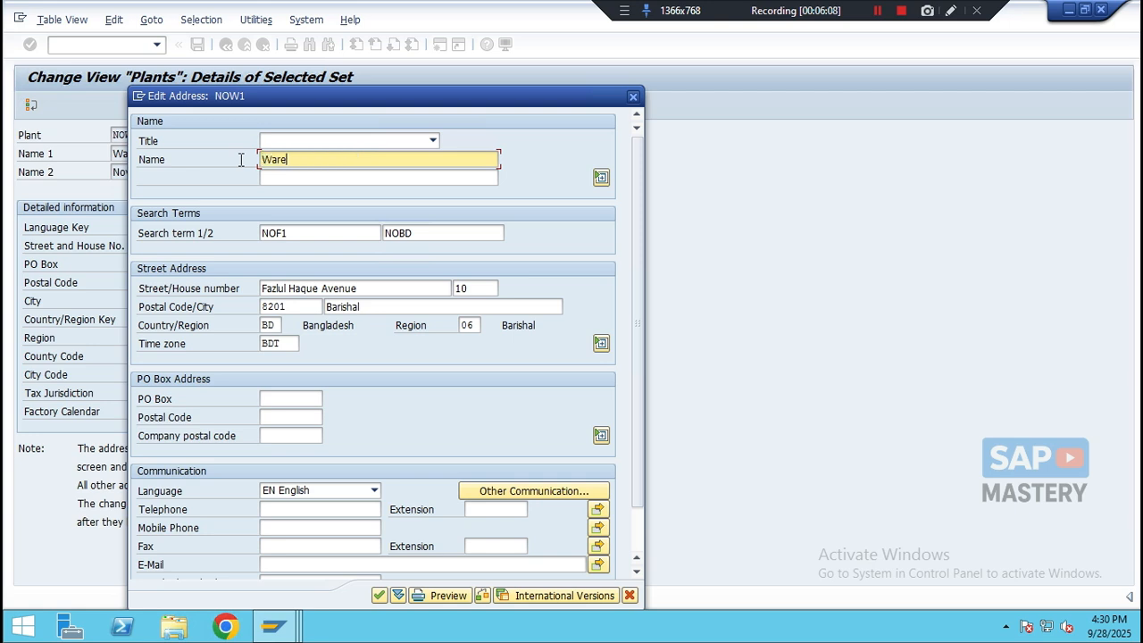
text(house Plant - NOQ)
key(BackSpace)
text(W1)
click(300, 234)
key(BackSpace)
key(BackSpace)
text(W1)
click(424, 239)
drag(438, 230, 375, 240)
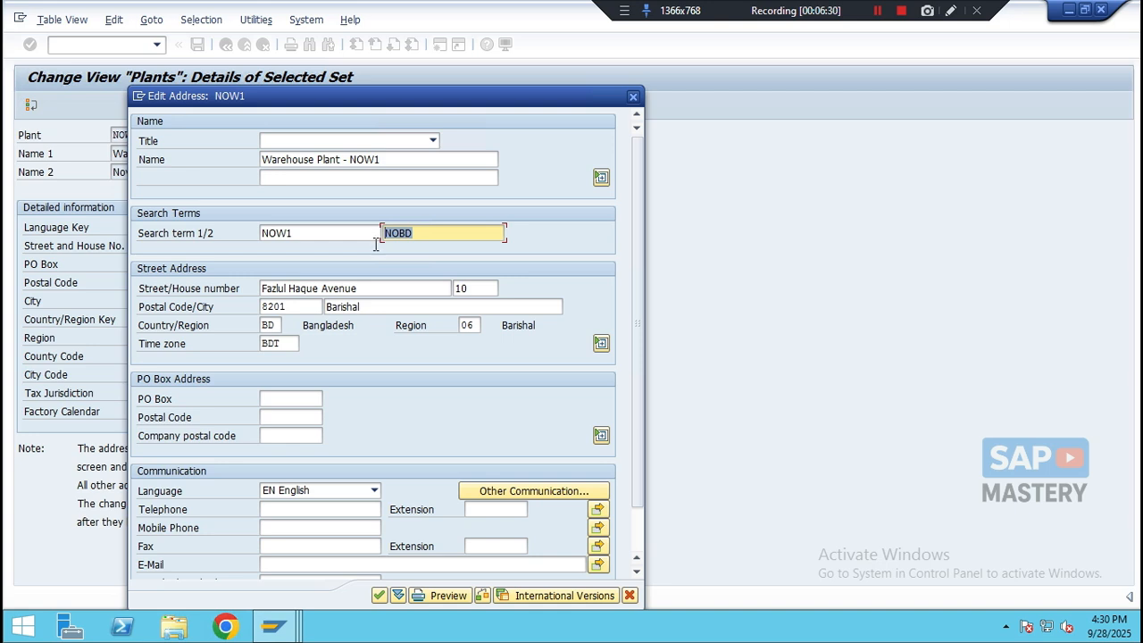
- Set the street to Gabtoli Road and the house number to 104
click(331, 291)
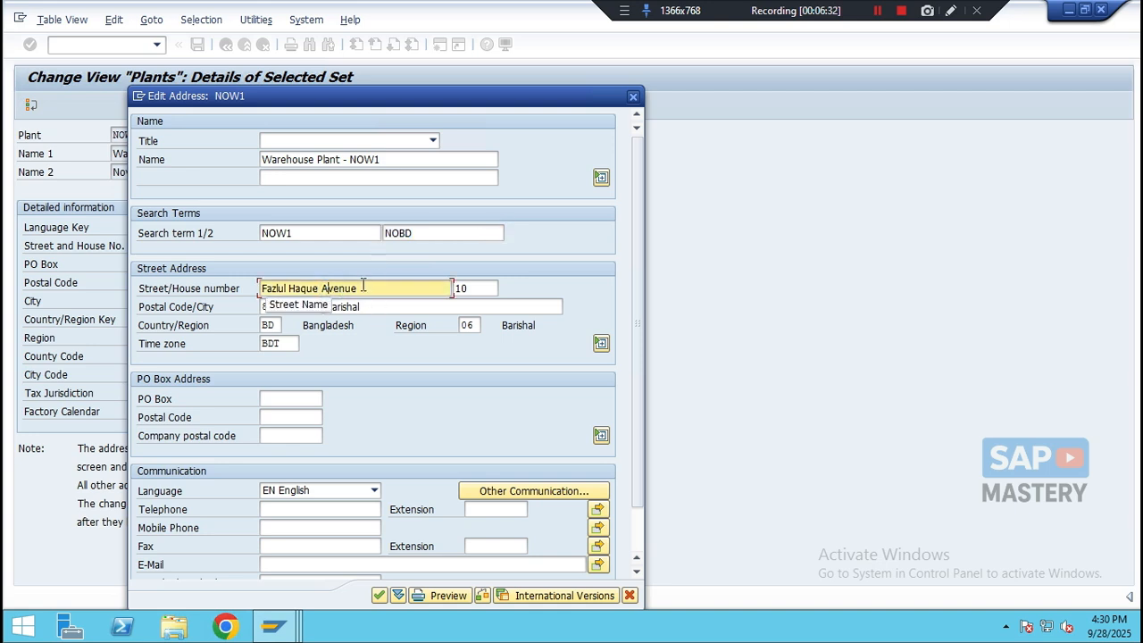
drag(359, 289, 241, 291)
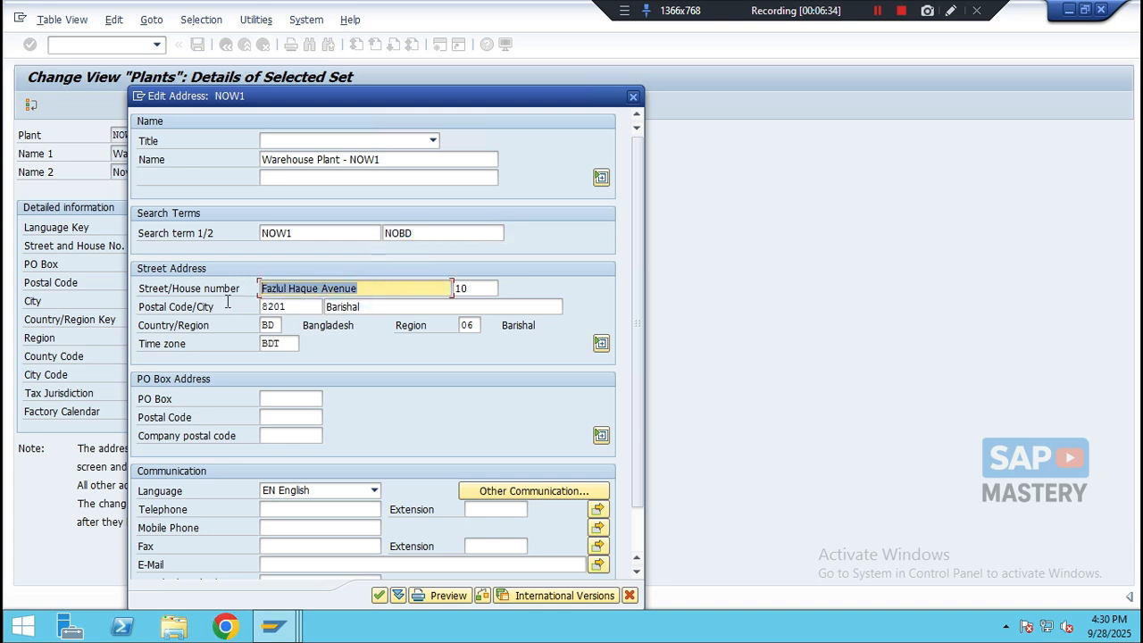
key(BackSpace)
text(Gabt)
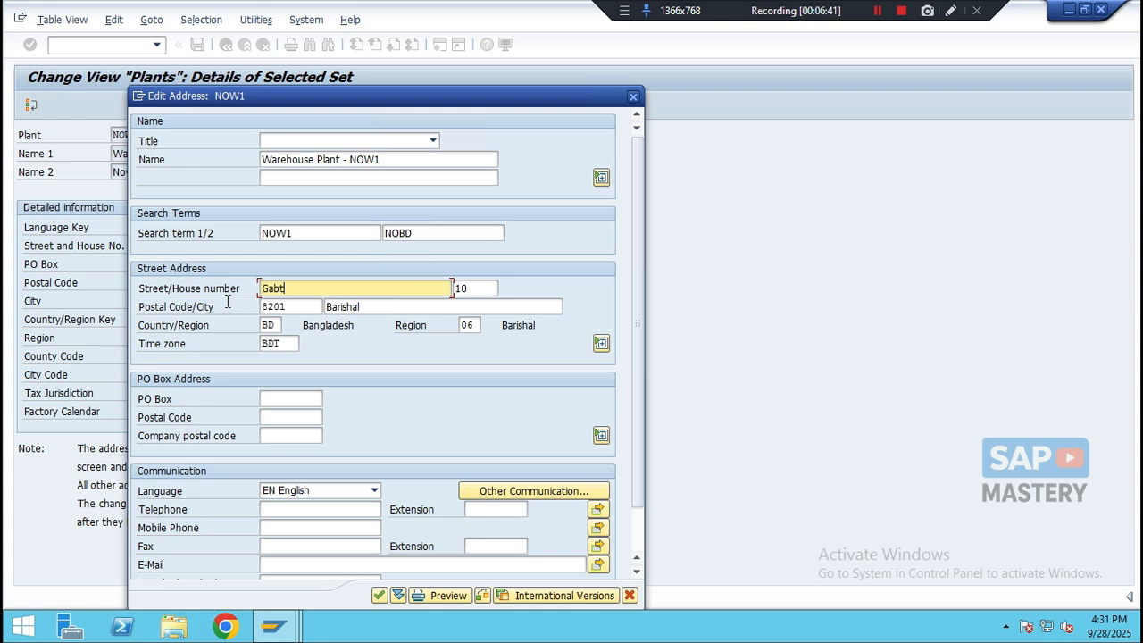
text(oli Road)
click(502, 289)
key(BackSpace)
key(BackSpace)
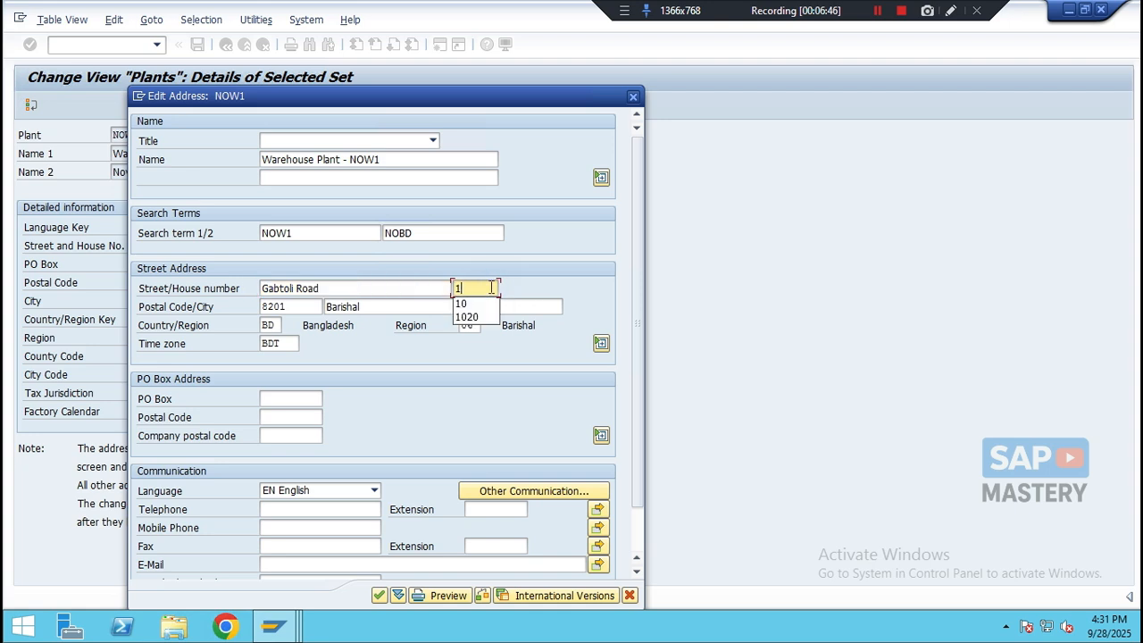
text(104)
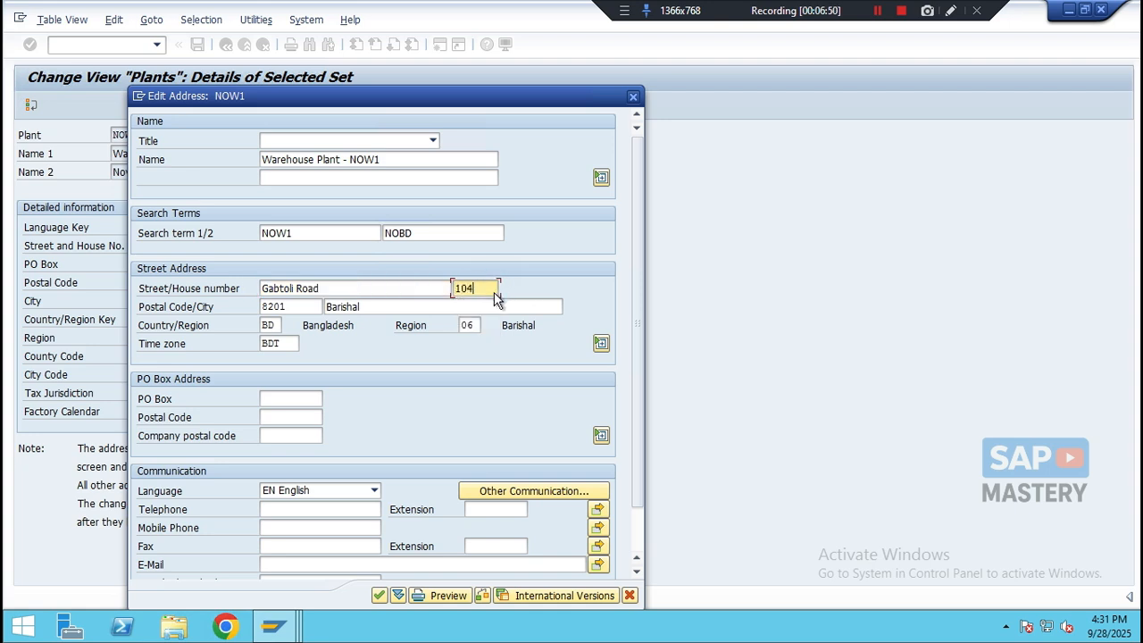
- Set the postal code to 1452 and the city to Dhaka
double_click(296, 307)
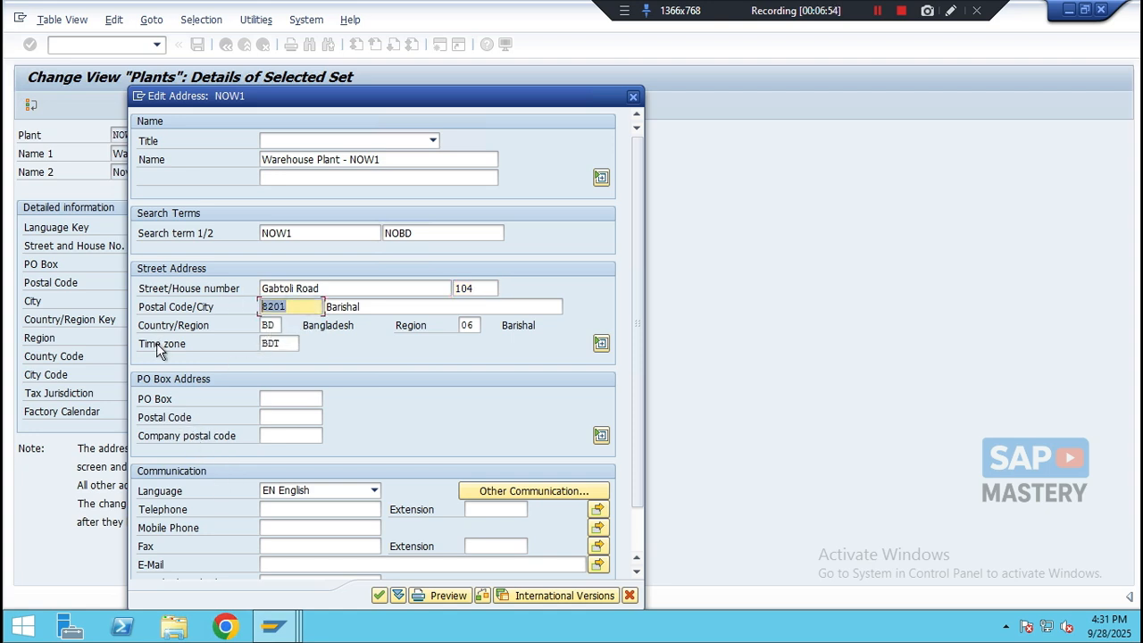
text(1452)
key(Tab)
key(BackSpace)
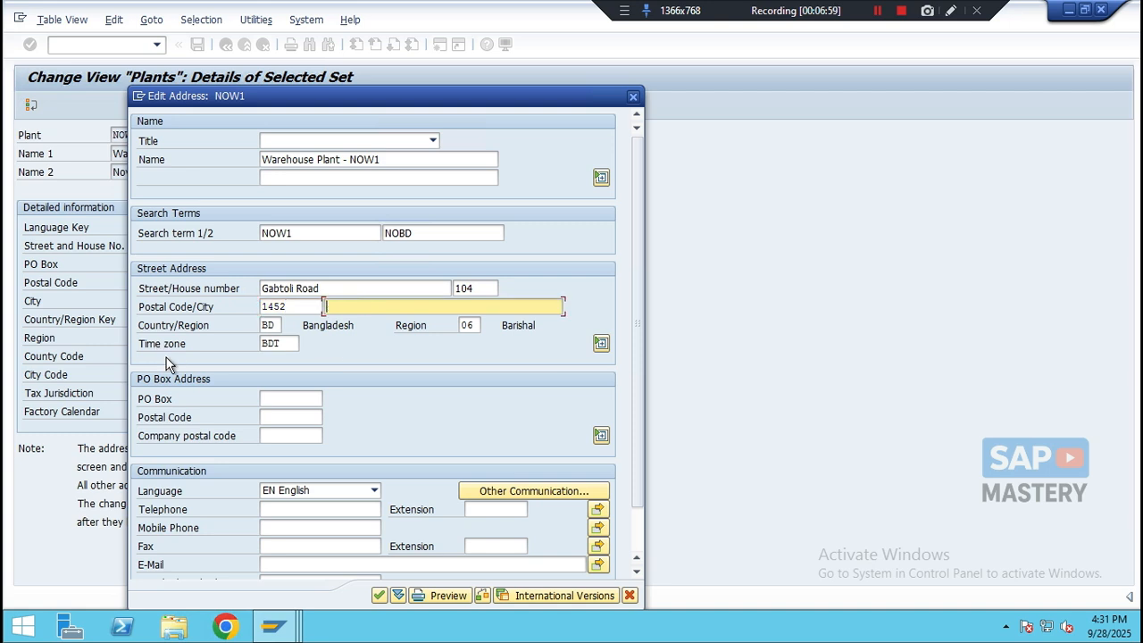
text(D)
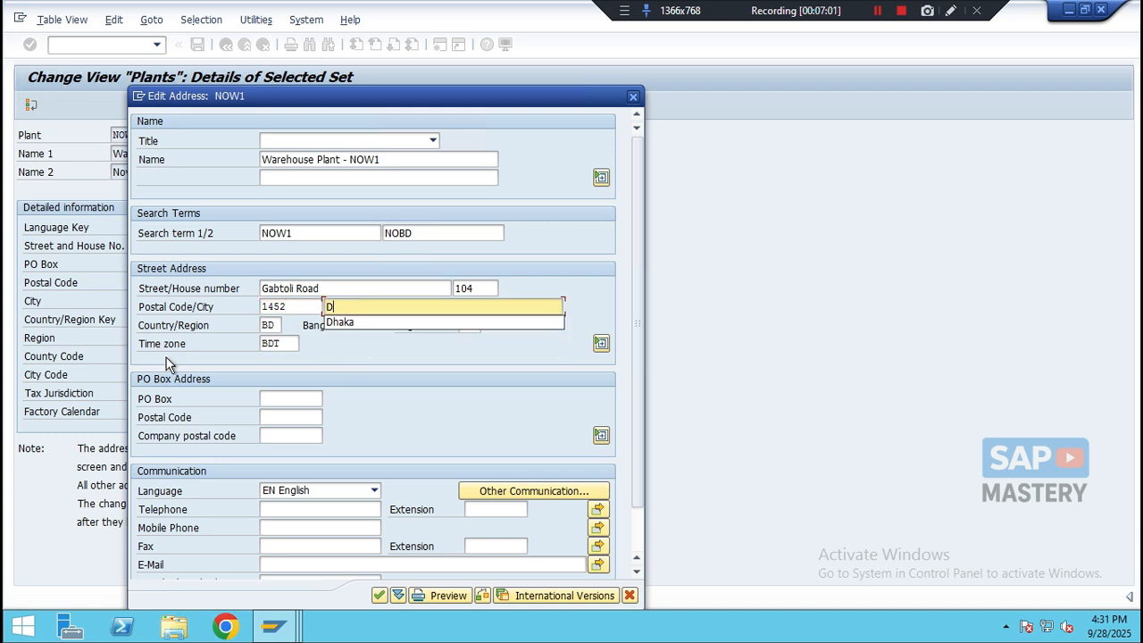
text(haka)
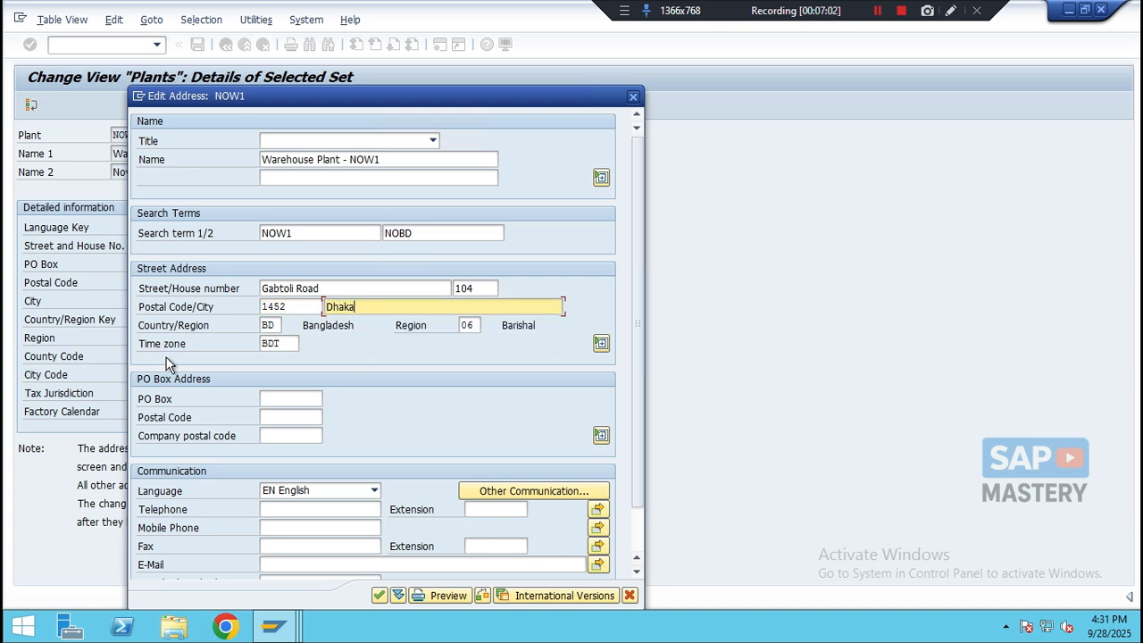
- Set the region to 13, confirm the address and save the copied plant NOW1
double_click(275, 325)
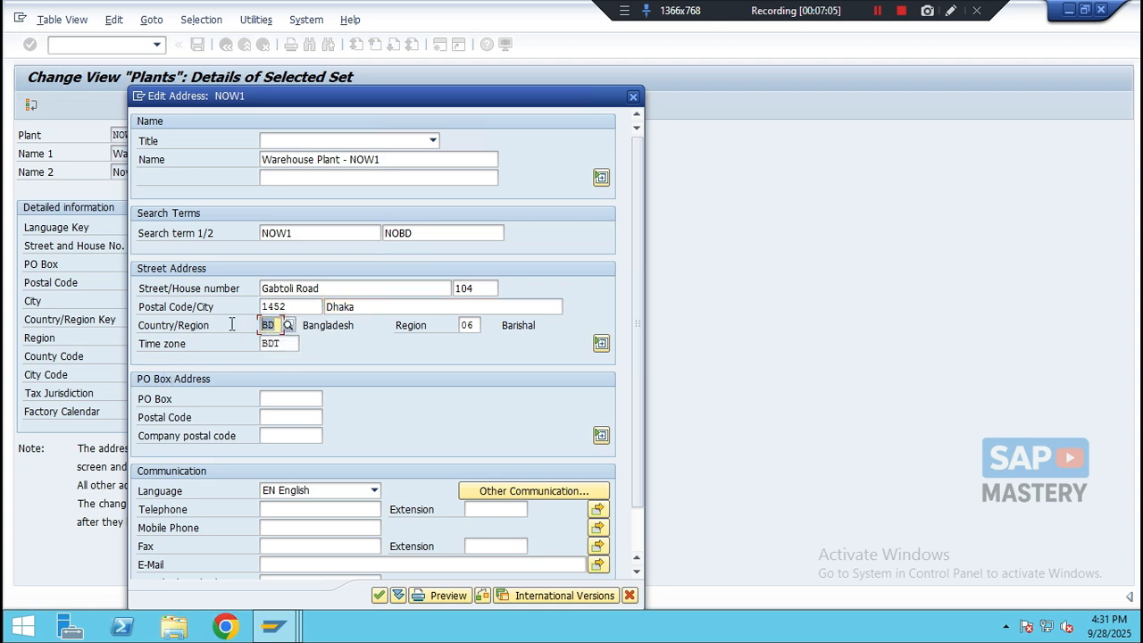
double_click(466, 327)
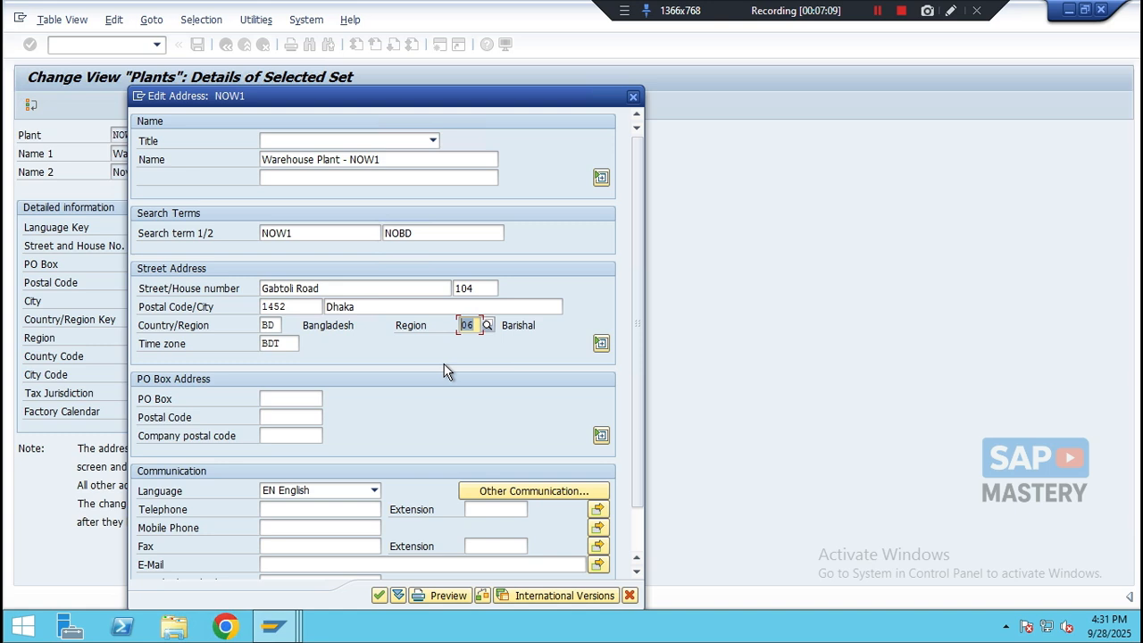
text(13)
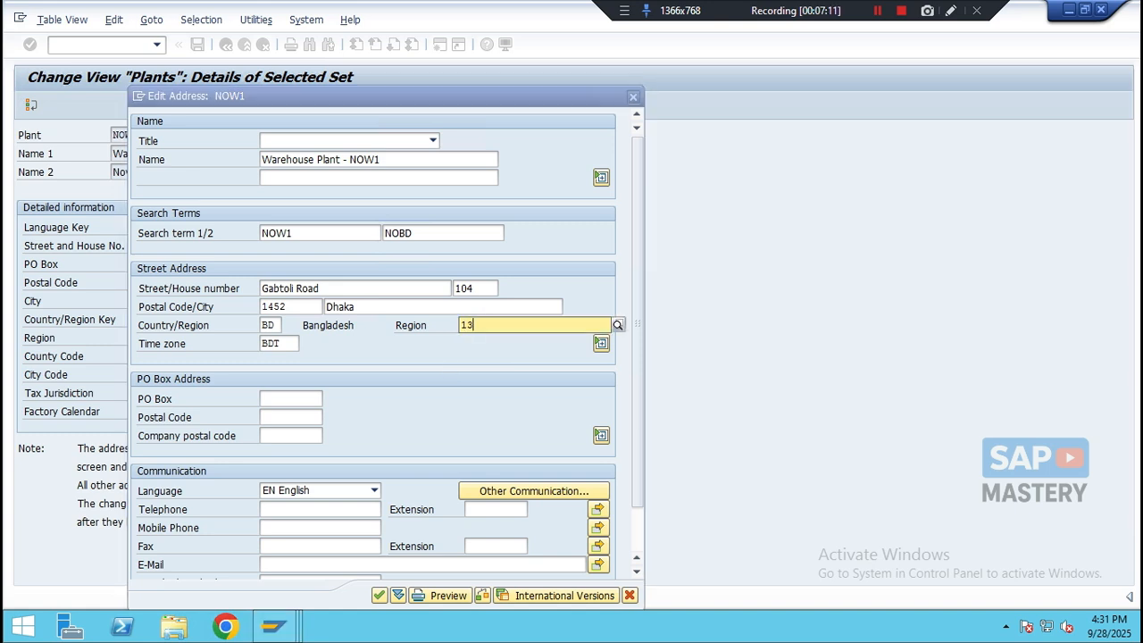
click(471, 357)
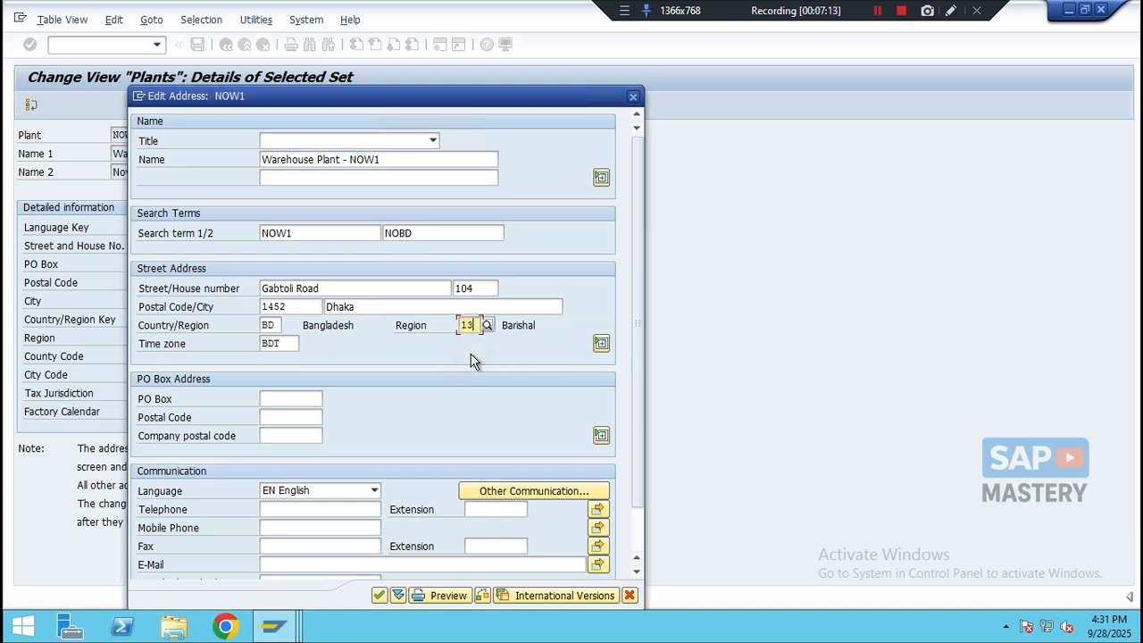
click(379, 597)
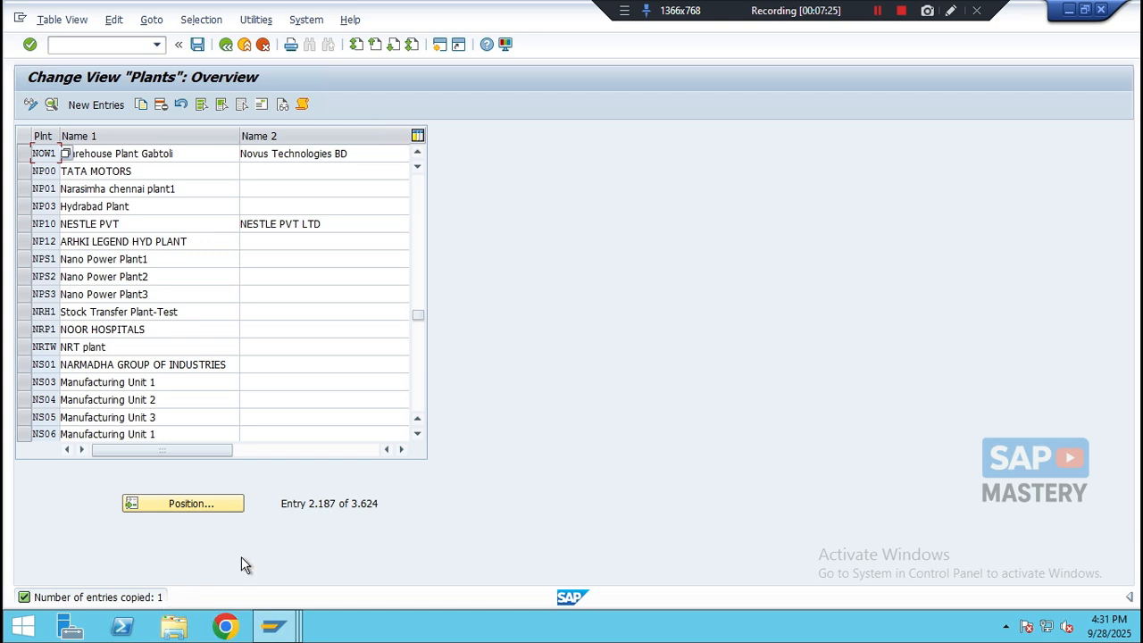
click(197, 50)
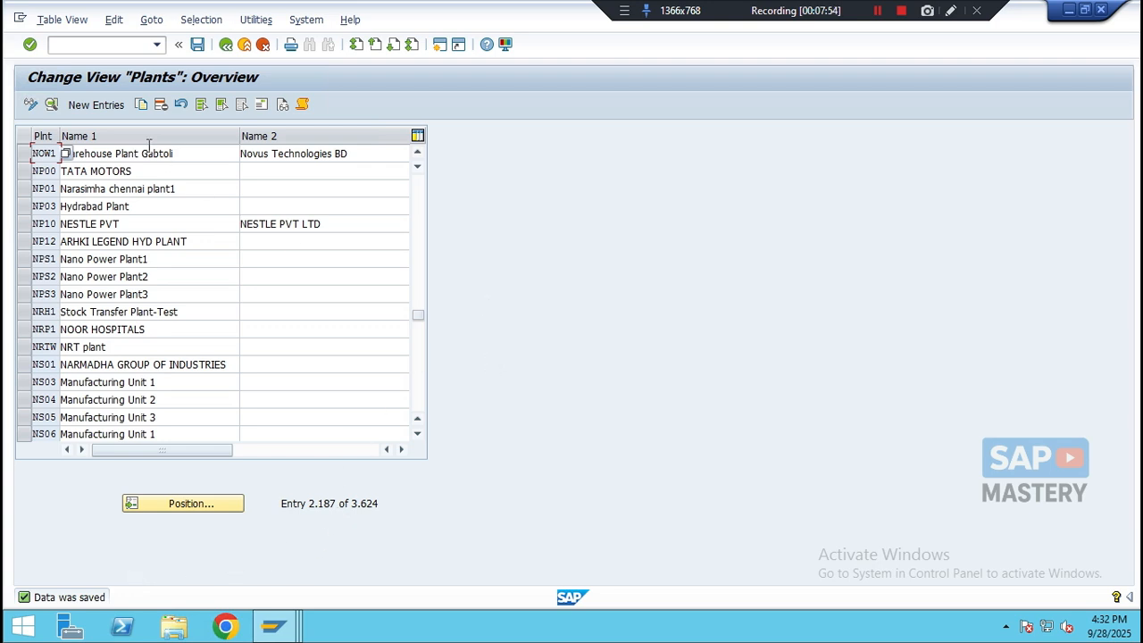
- Start a new plant entry with plant code NOP2
click(93, 106)
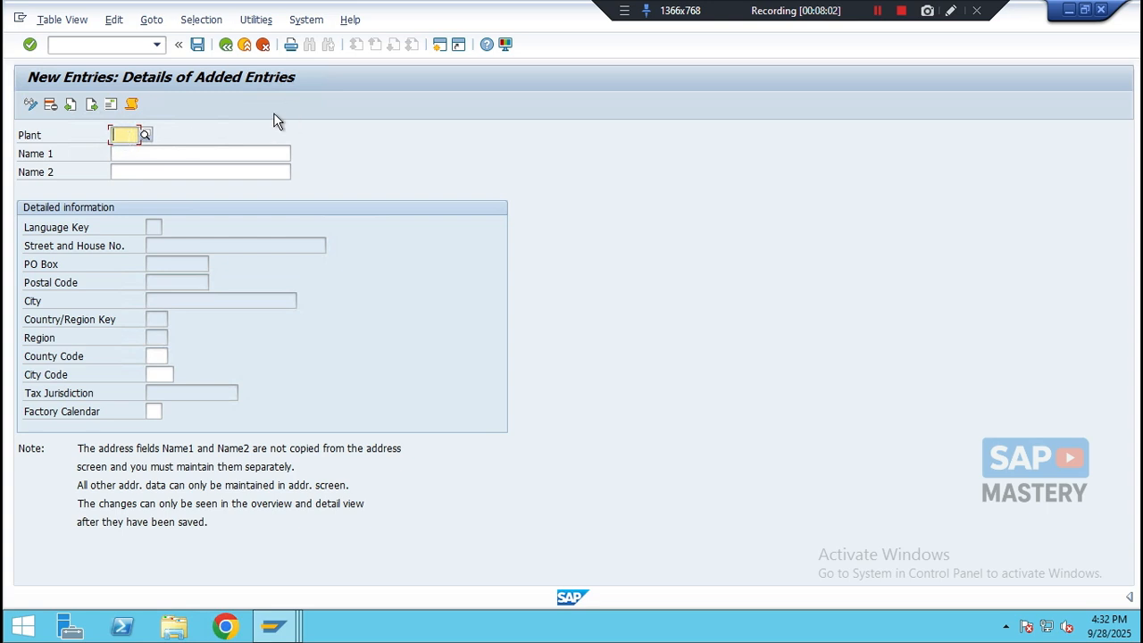
text(NOP1)
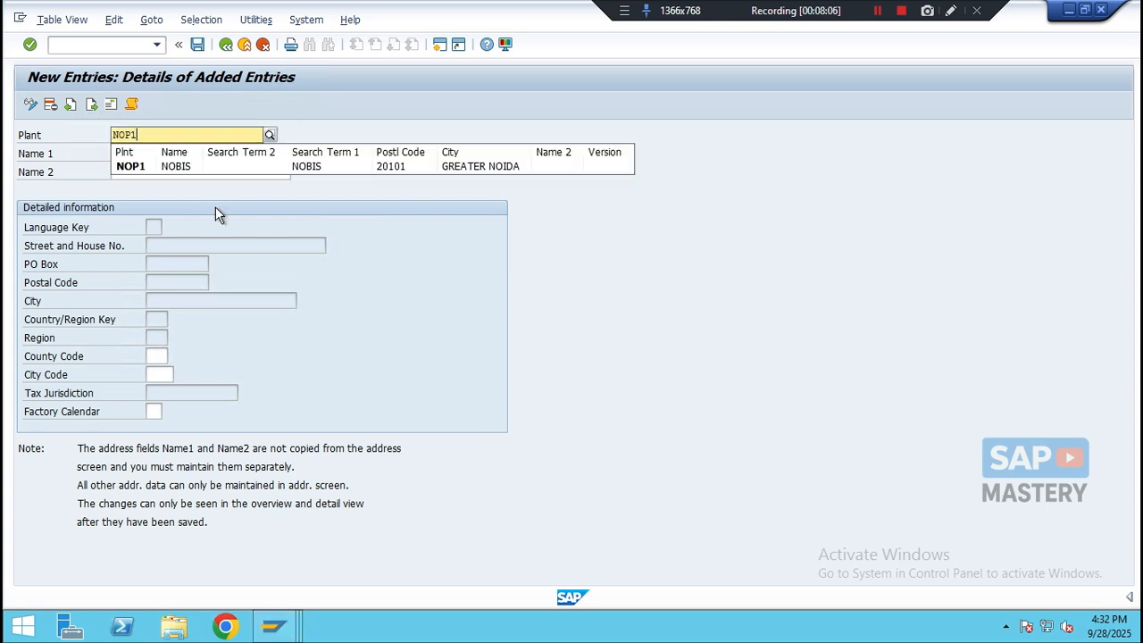
key(BackSpace)
text(2)
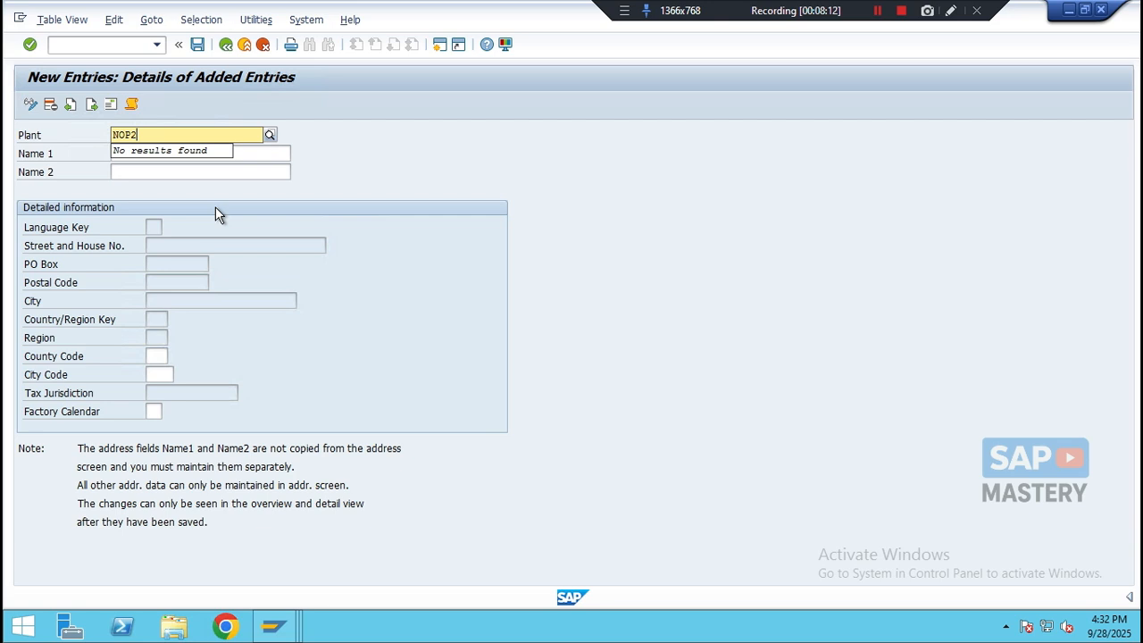
- Set Name 1 to Distribution Plant Dhaka and Name 2 to Novus Technologies BD for plant NOP2
click(259, 155)
text(dis)
key(BackSpace)
key(BackSpace)
key(BackSpace)
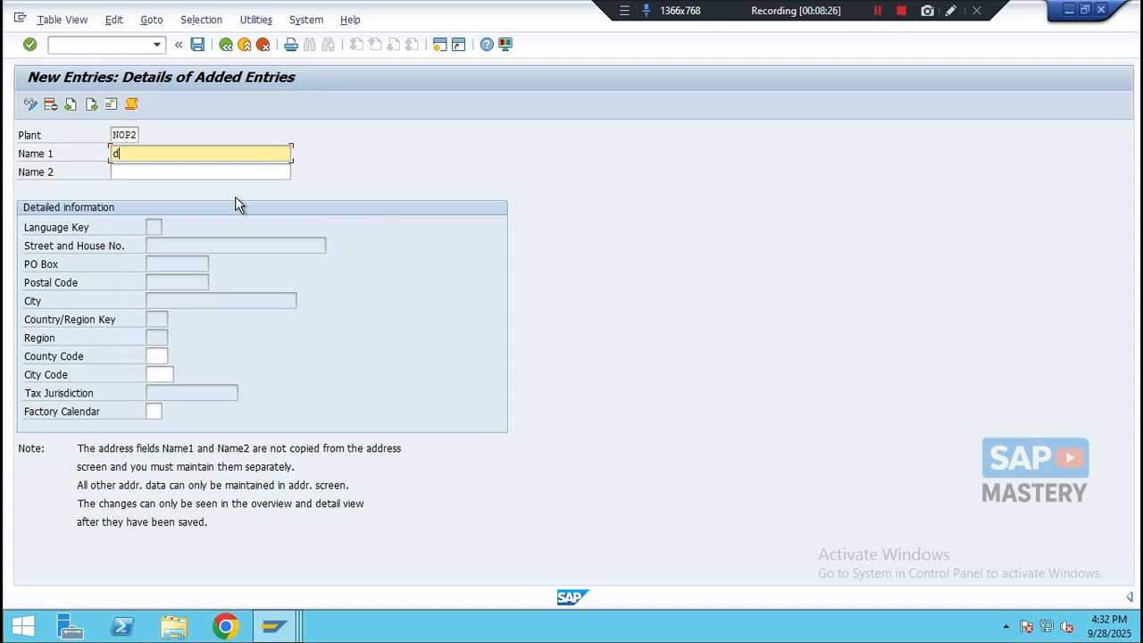
text(Distribution Plant Dhaka)
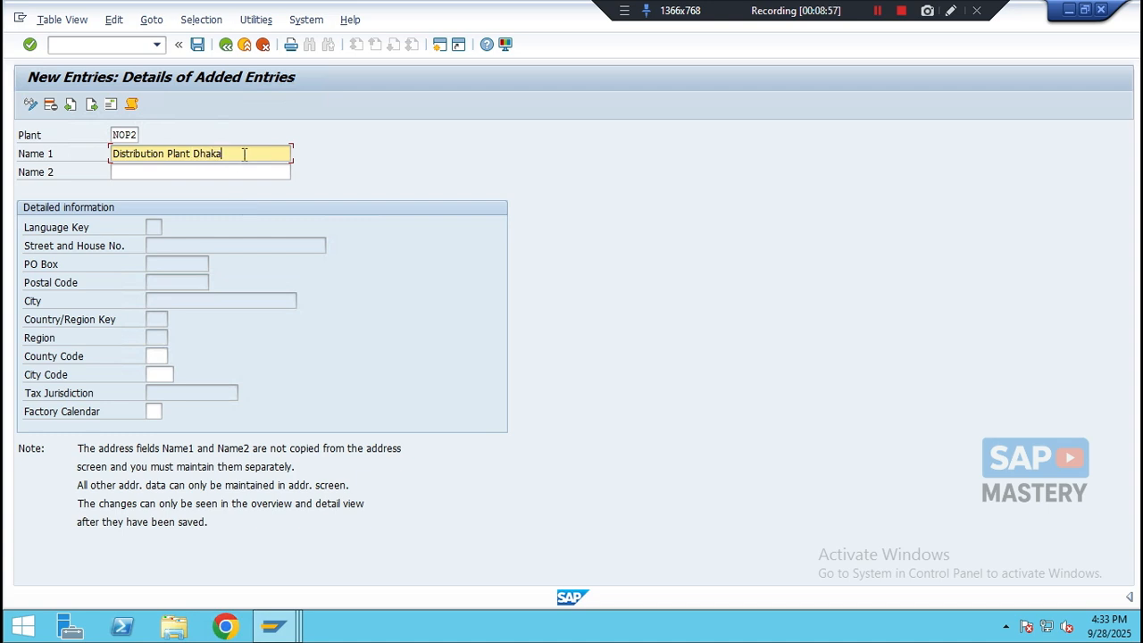
click(220, 173)
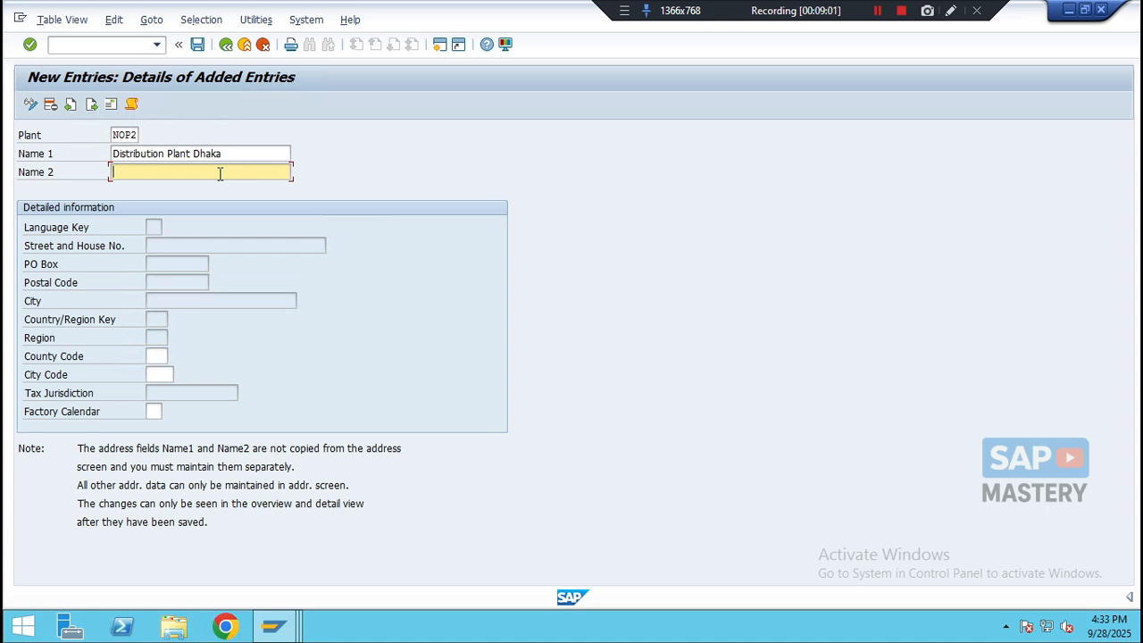
text(No)
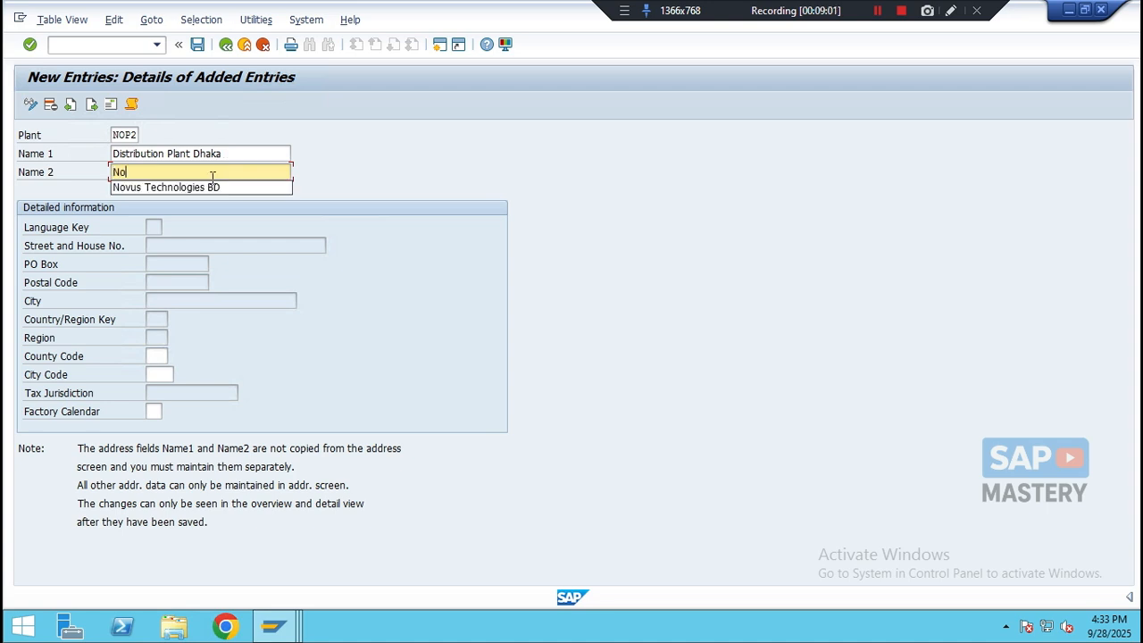
click(164, 187)
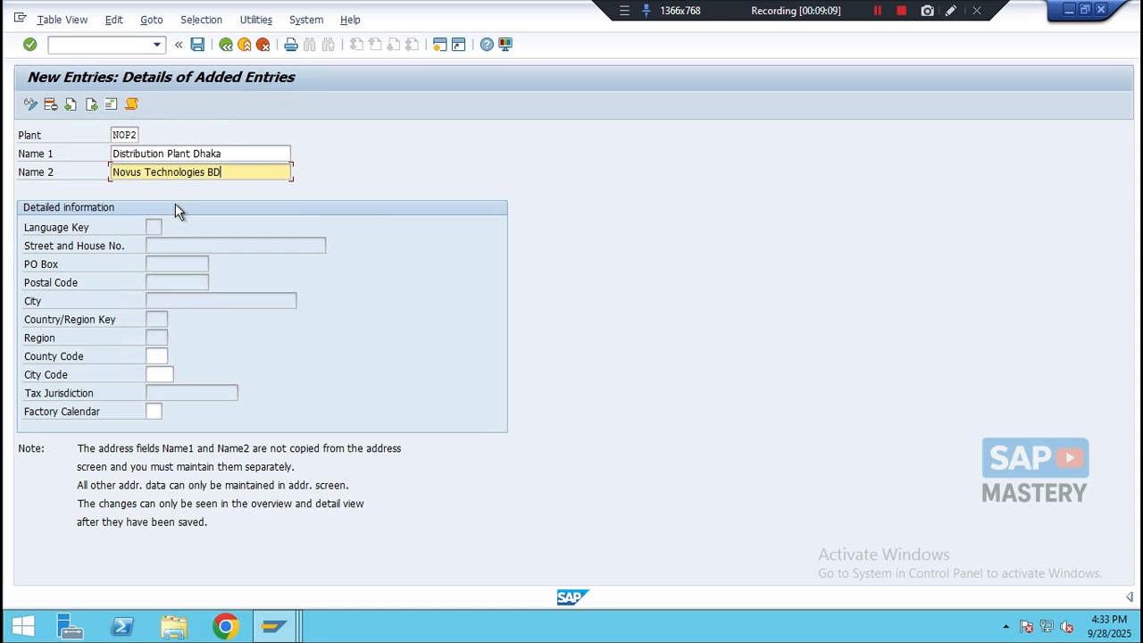
- Open the plant's address and set its name to Distribution Plant - NOP2
click(111, 105)
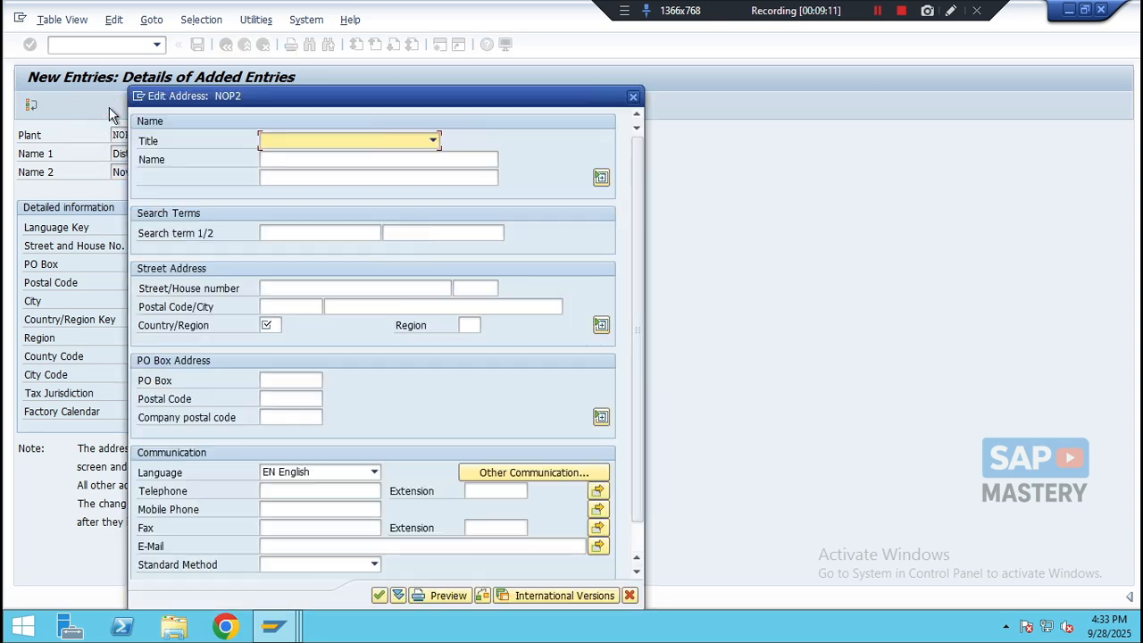
click(276, 158)
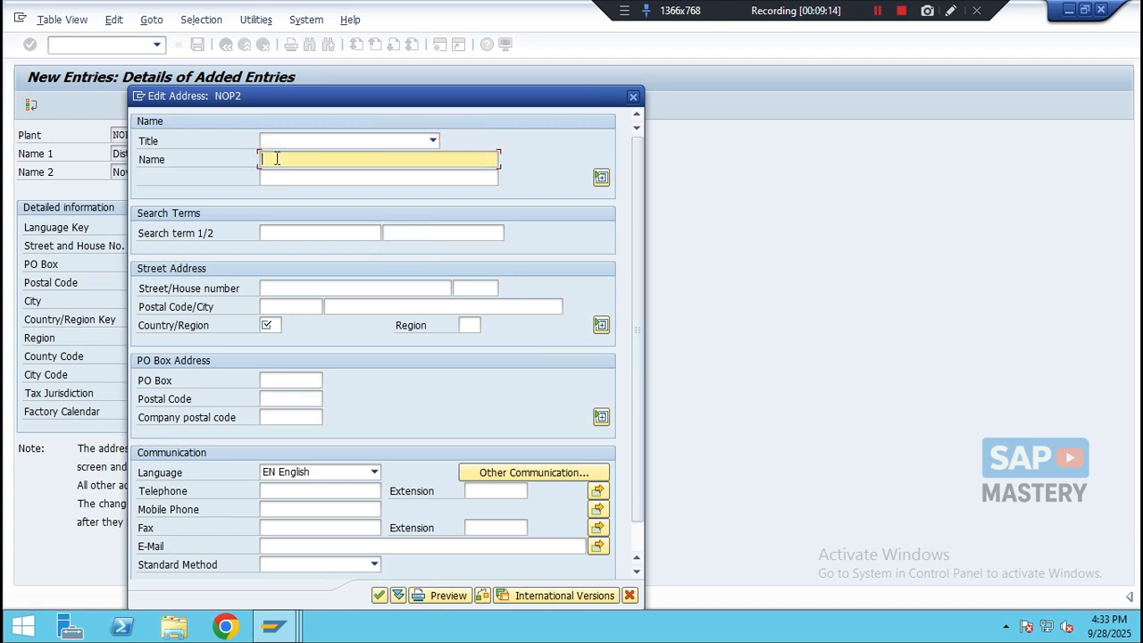
text(Distribution pl)
key(BackSpace)
text(Plant - NOP2)
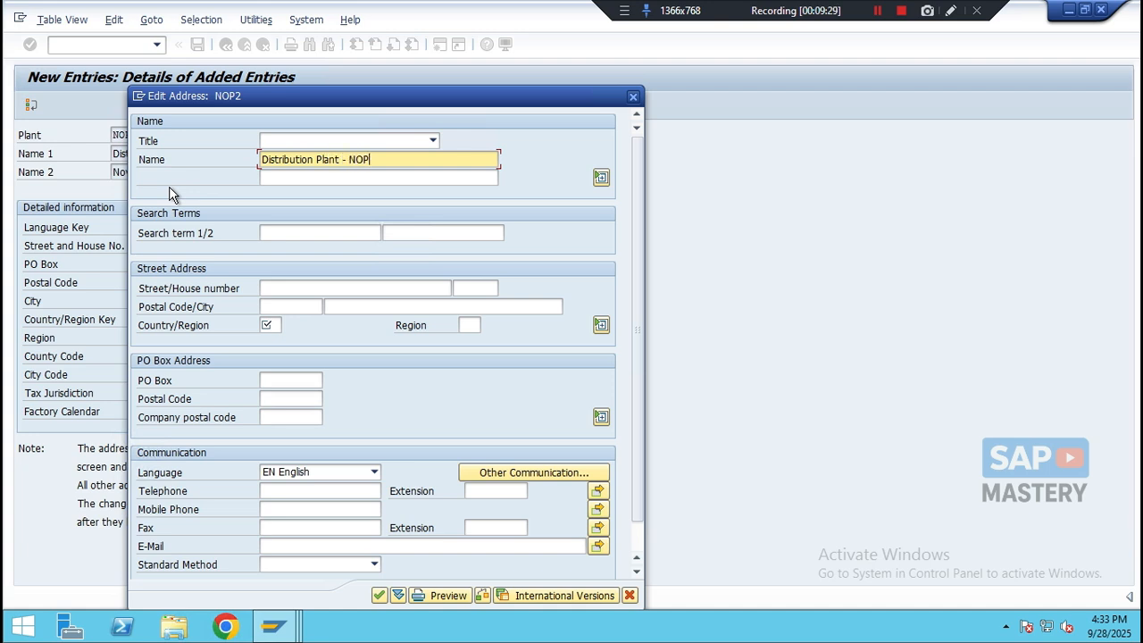
- Set the address search terms to NOP2 and NOBD
click(286, 232)
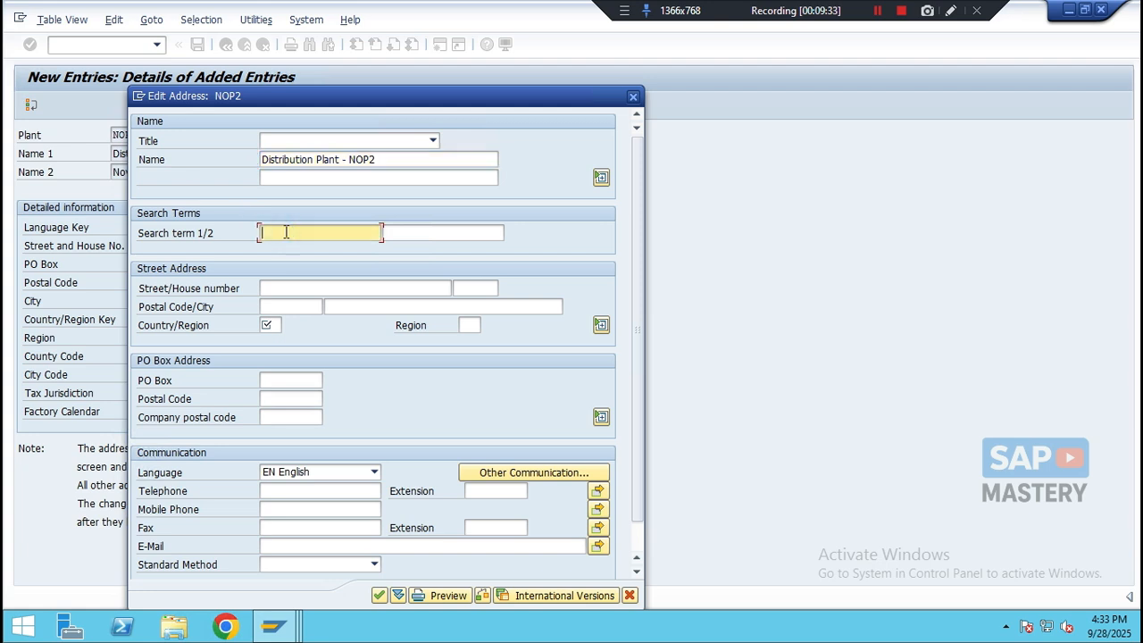
text(NOP2)
click(411, 235)
text(NODB)
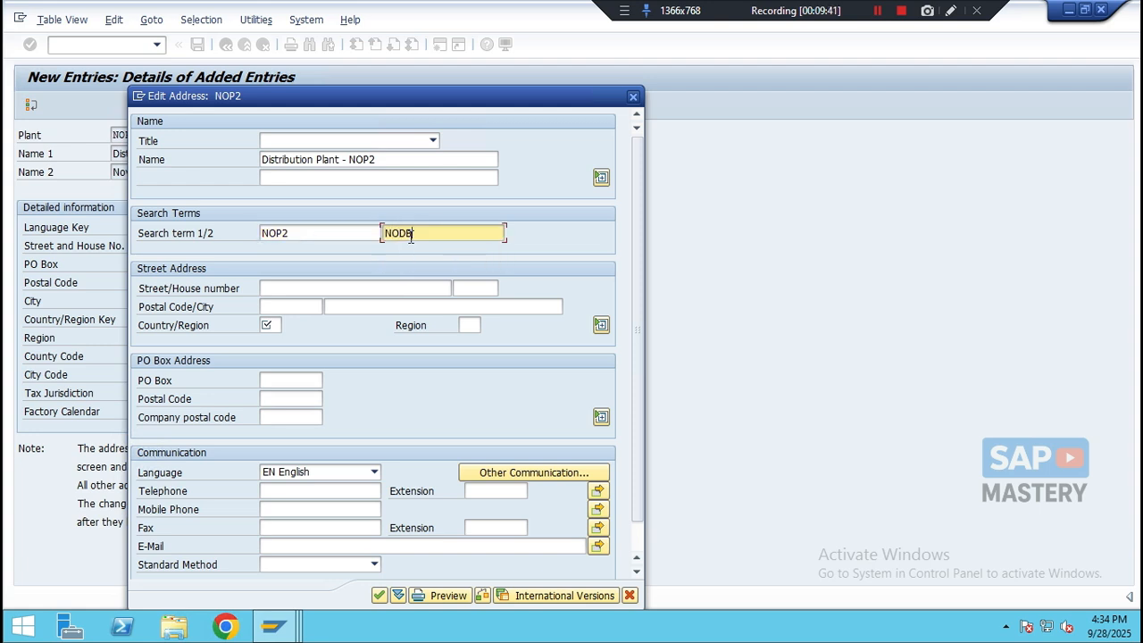
key(BackSpace)
key(BackSpace)
text(BD)
click(357, 283)
text(g)
key(BackSpace)
text(Gulshan Road)
key(Tab)
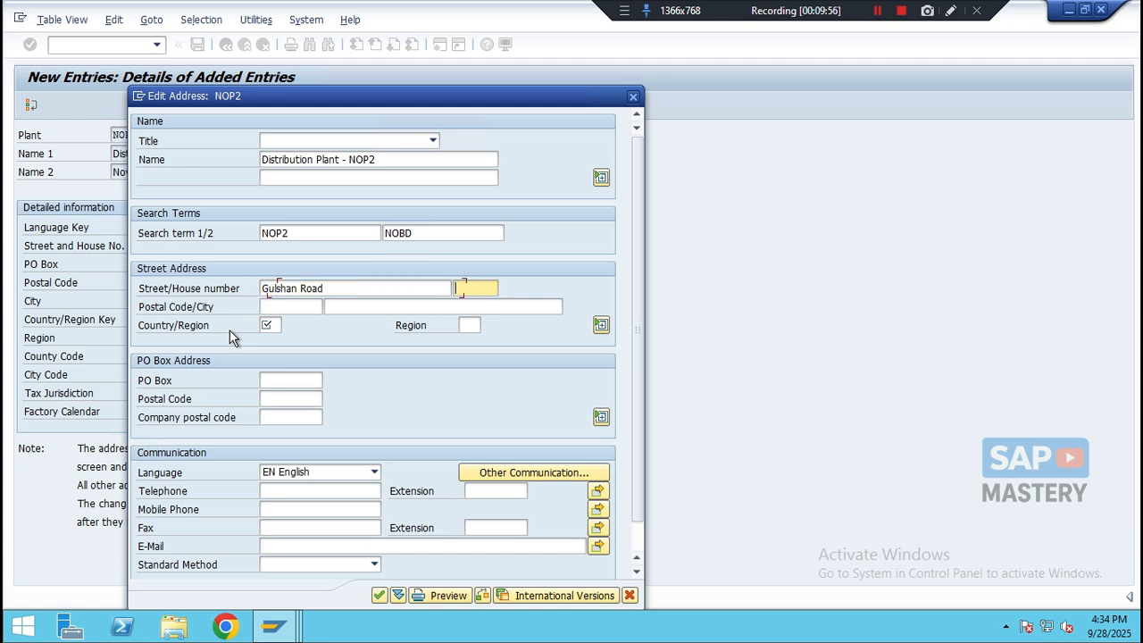
text(5623)
key(Tab)
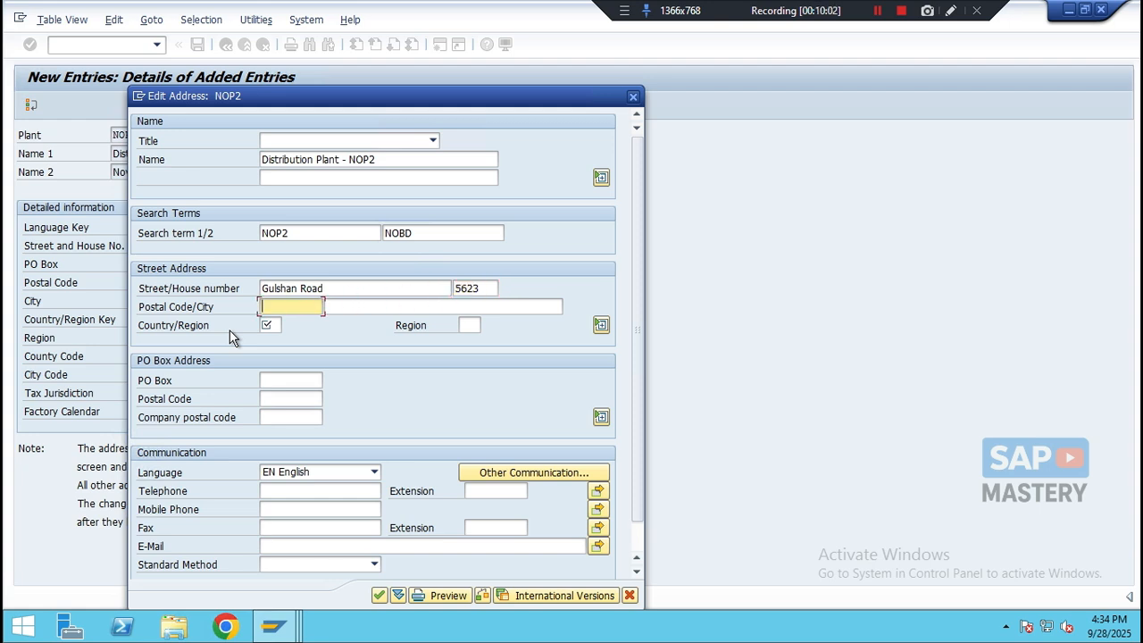
- Set the postal code to 1416 and the city to Dhaka
text(1416)
key(Tab)
text(Dhaka)
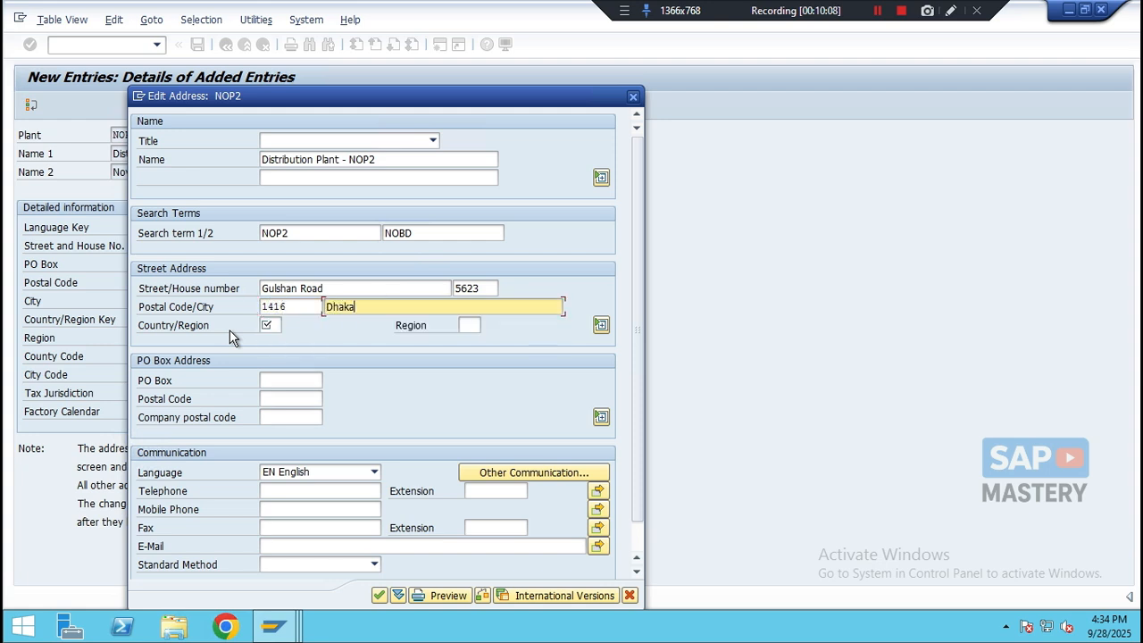
key(Tab)
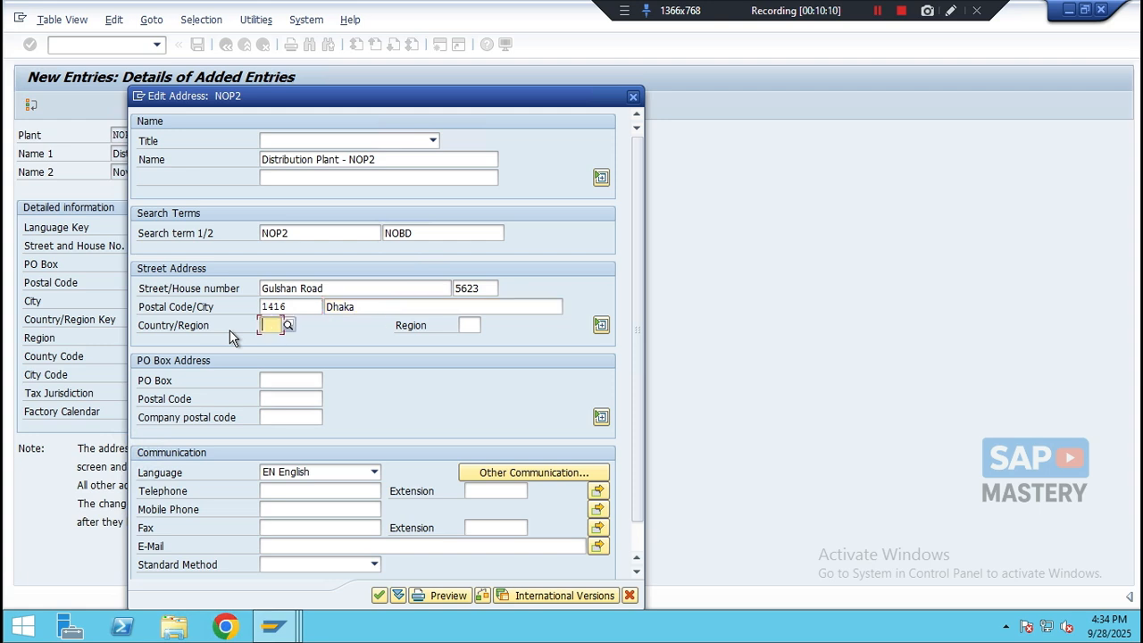
- Set the country to BD and region to 13, confirm the address and save plant NOP2
text(BD)
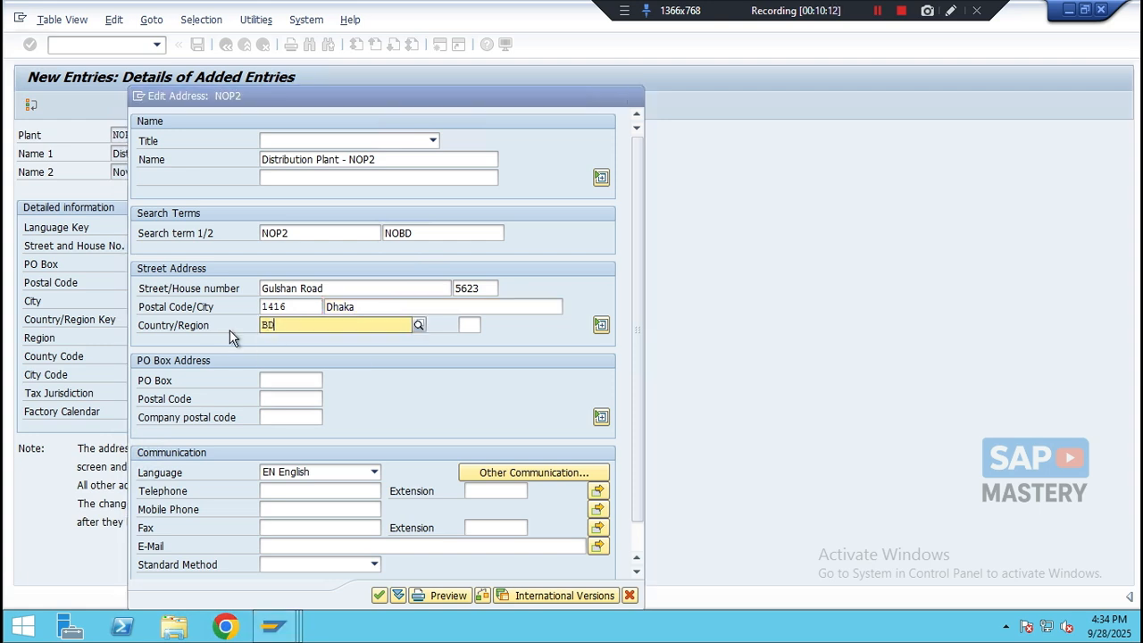
key(Return)
key(Tab)
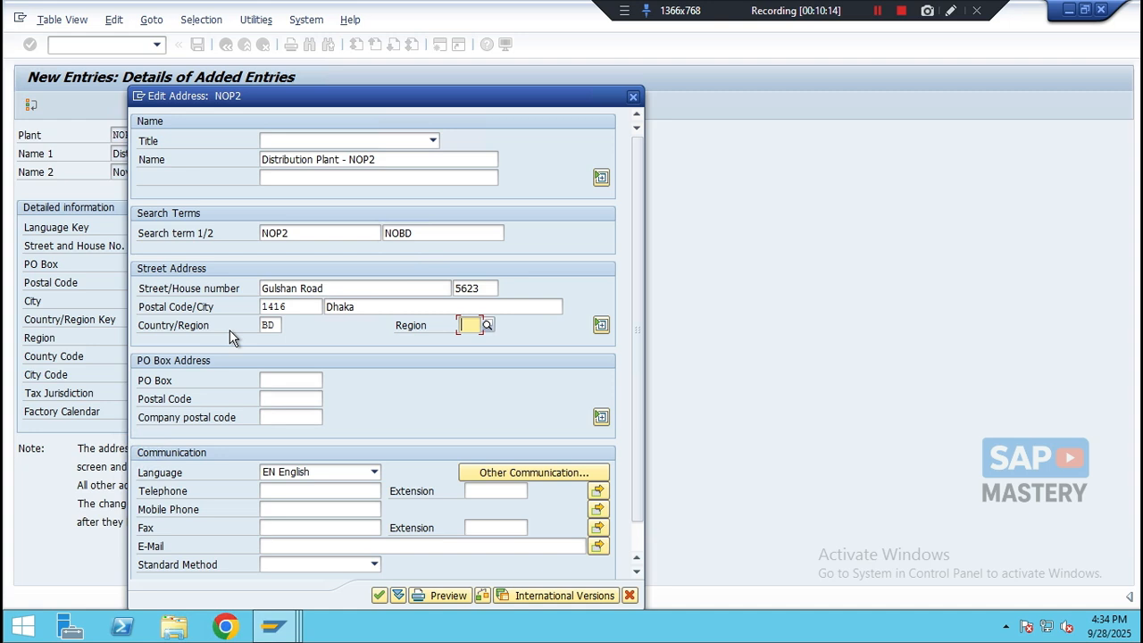
text(13)
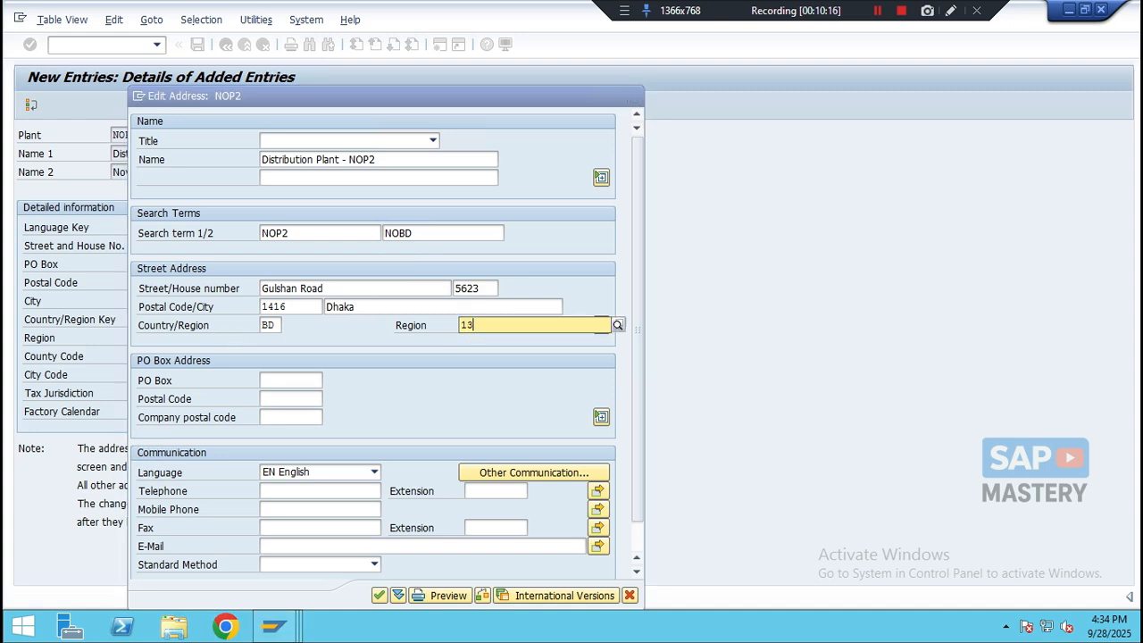
key(Return)
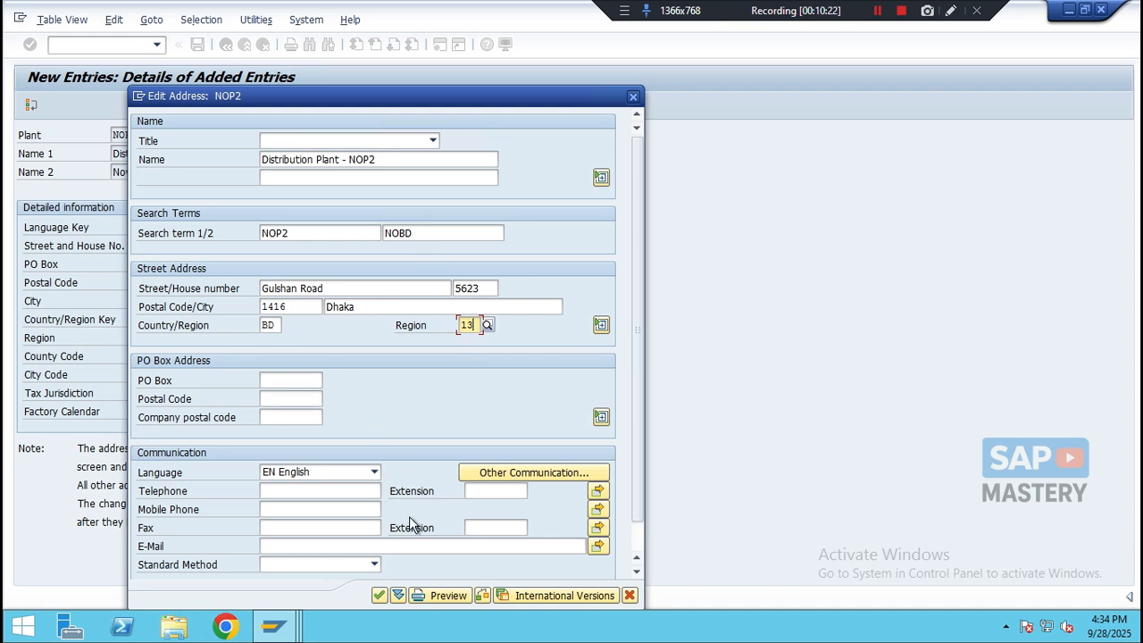
click(377, 595)
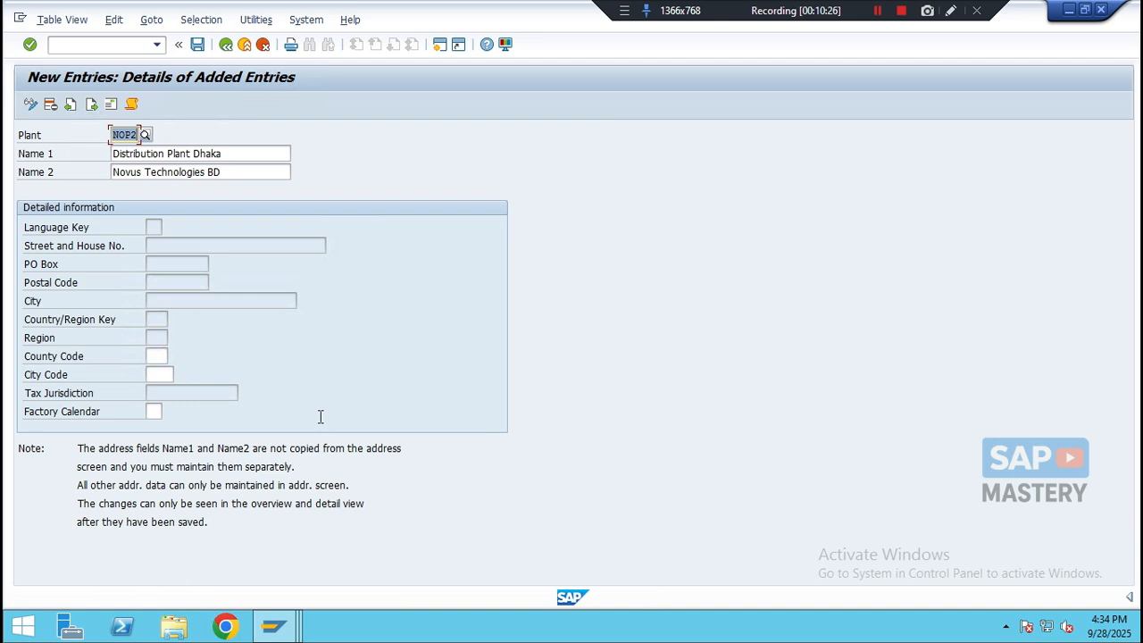
click(196, 45)
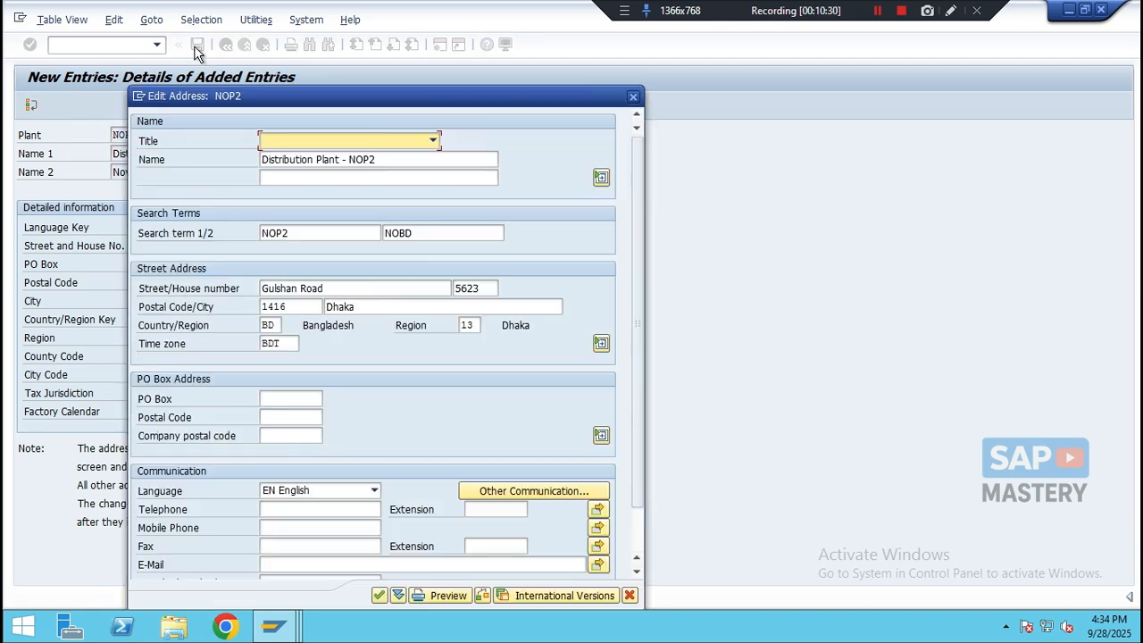
click(380, 596)
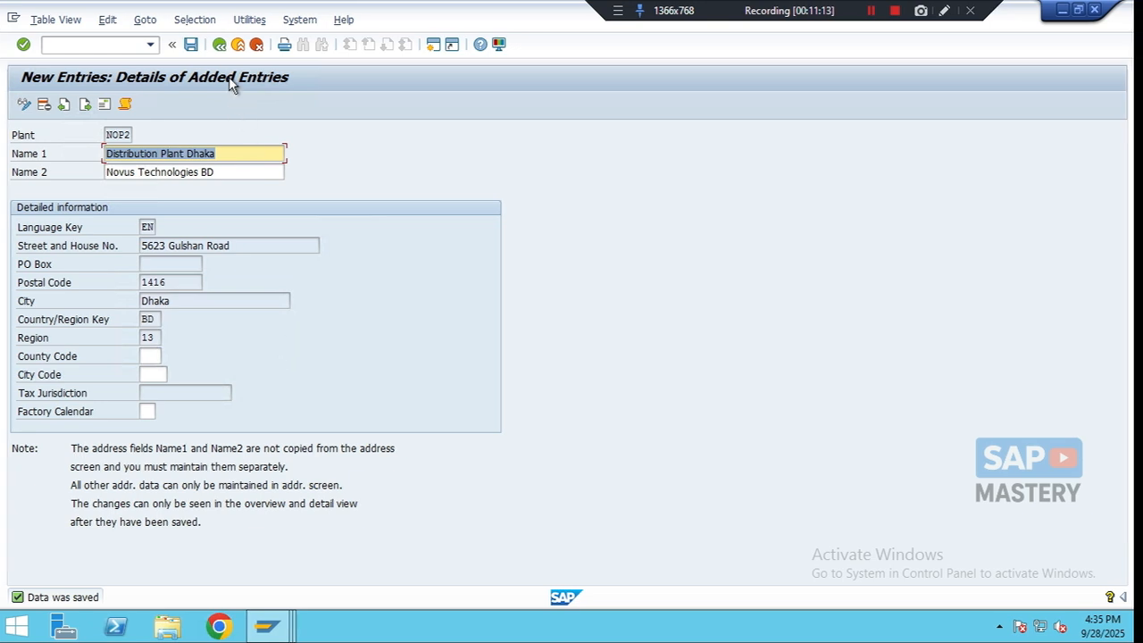
- Return to the plants overview and start a new plant entry with plant code NOP3
click(219, 47)
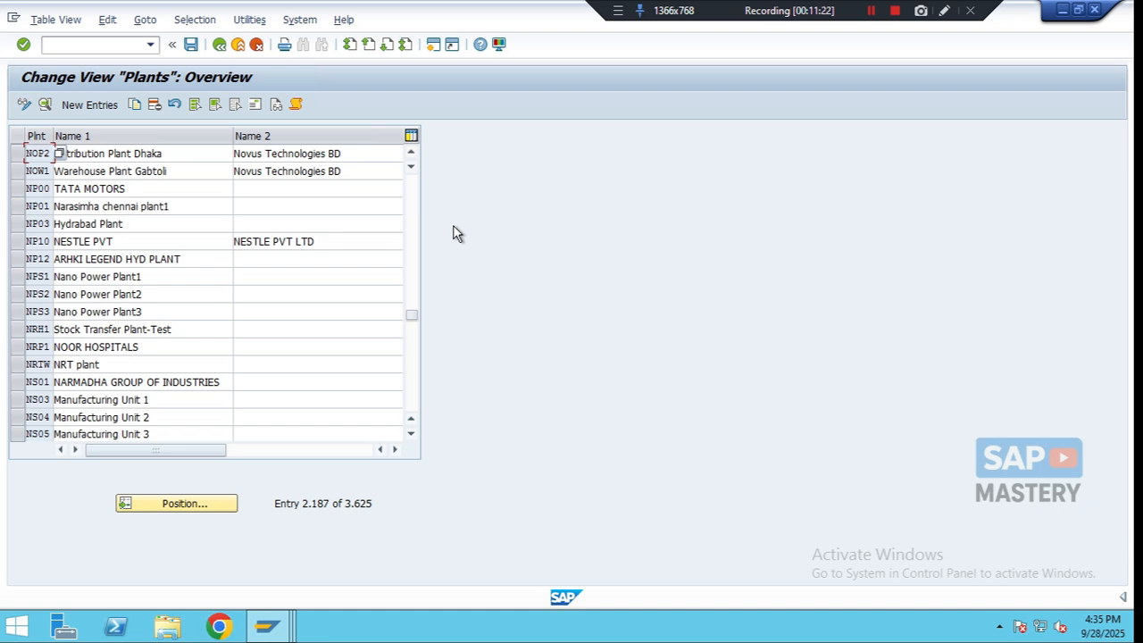
click(95, 106)
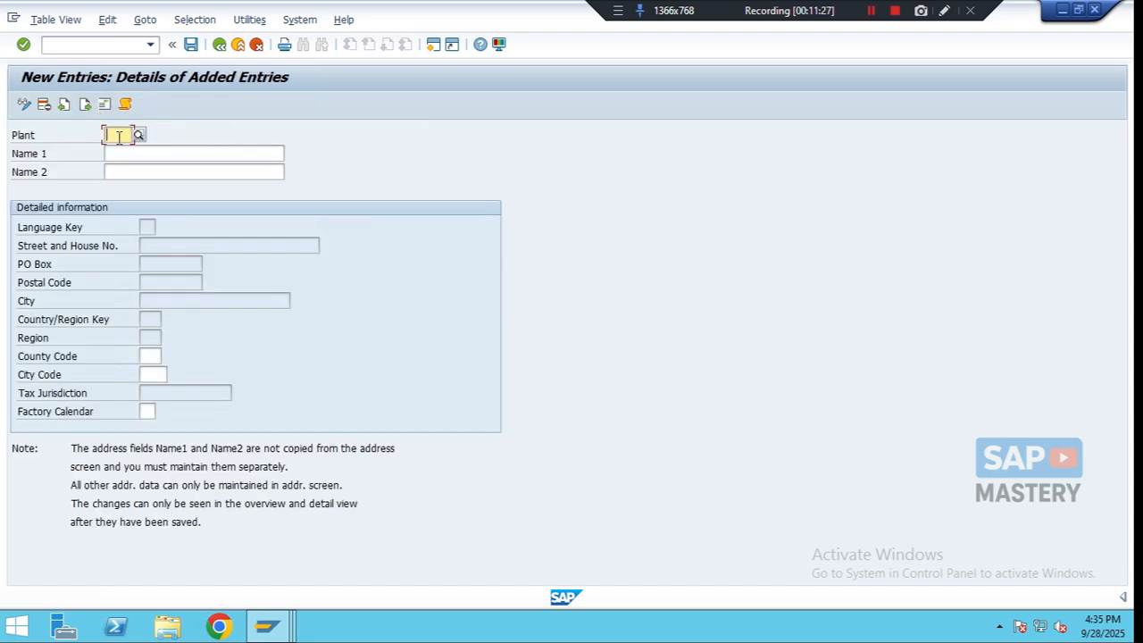
text(NOP3)
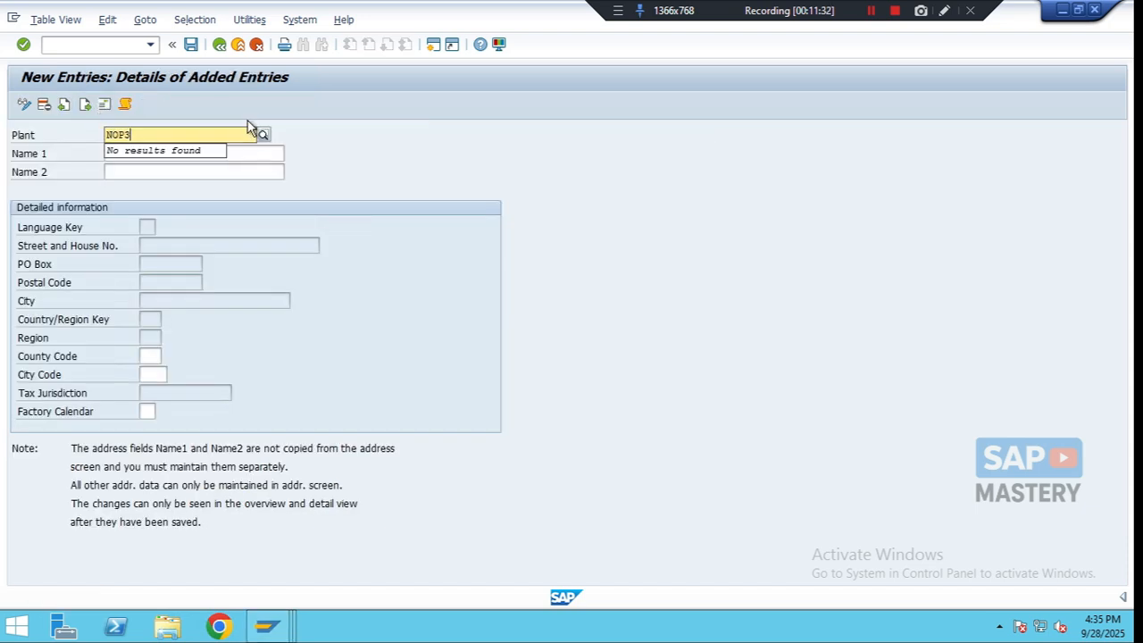
- Set Name 1 to Distribution Plant New York and Name 2 to Novus Technologies US
click(250, 151)
text(D)
text(ist)
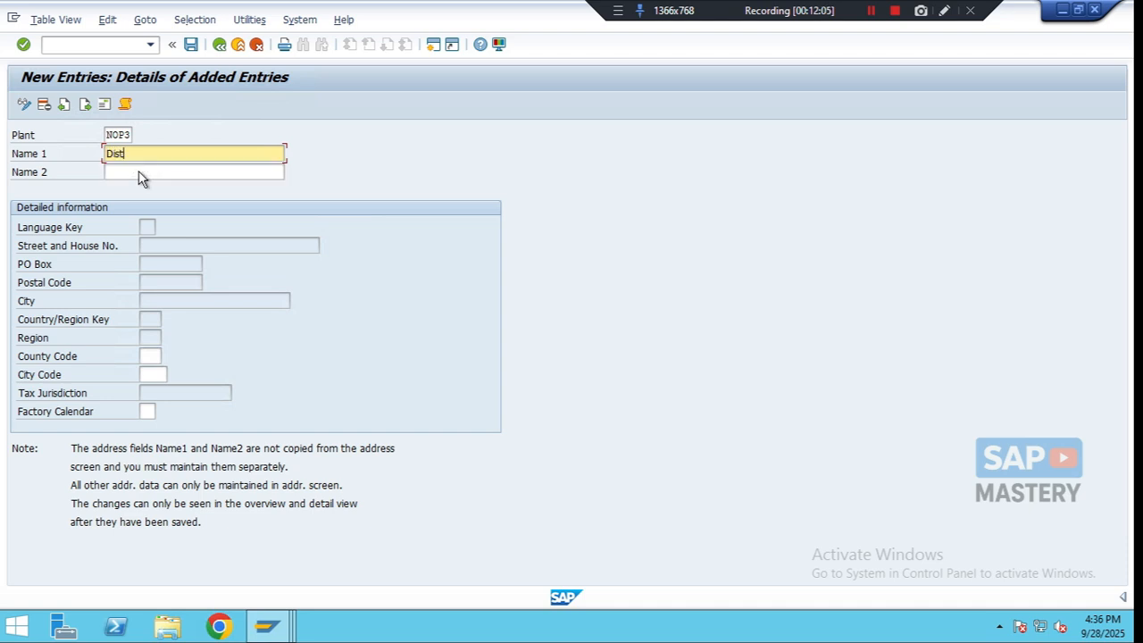
text(ribut)
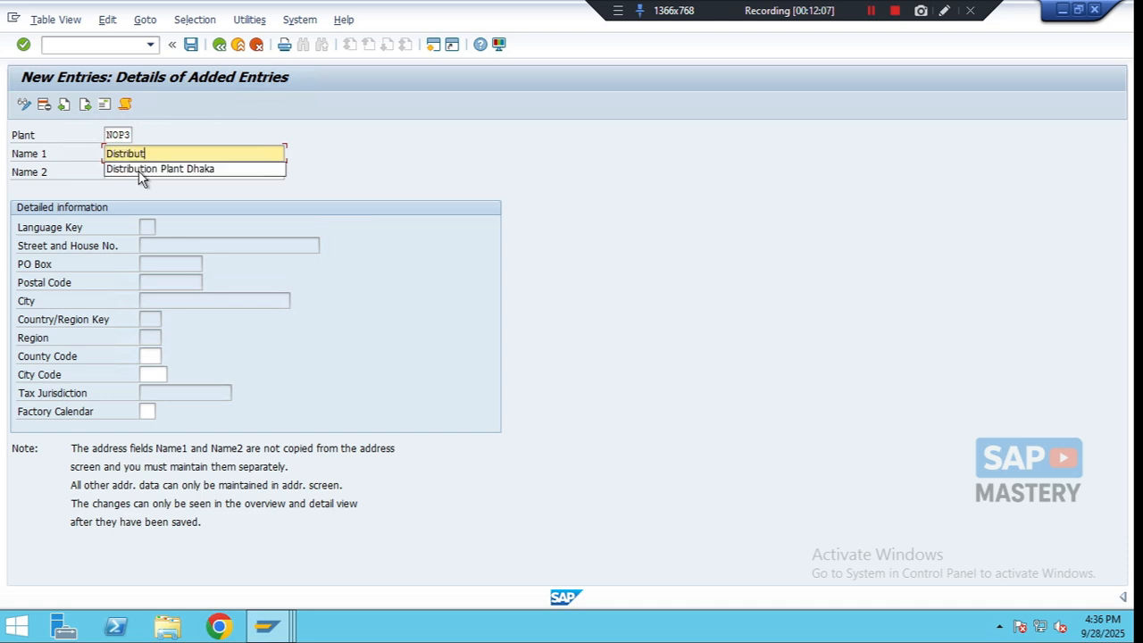
text(ion Plant New )
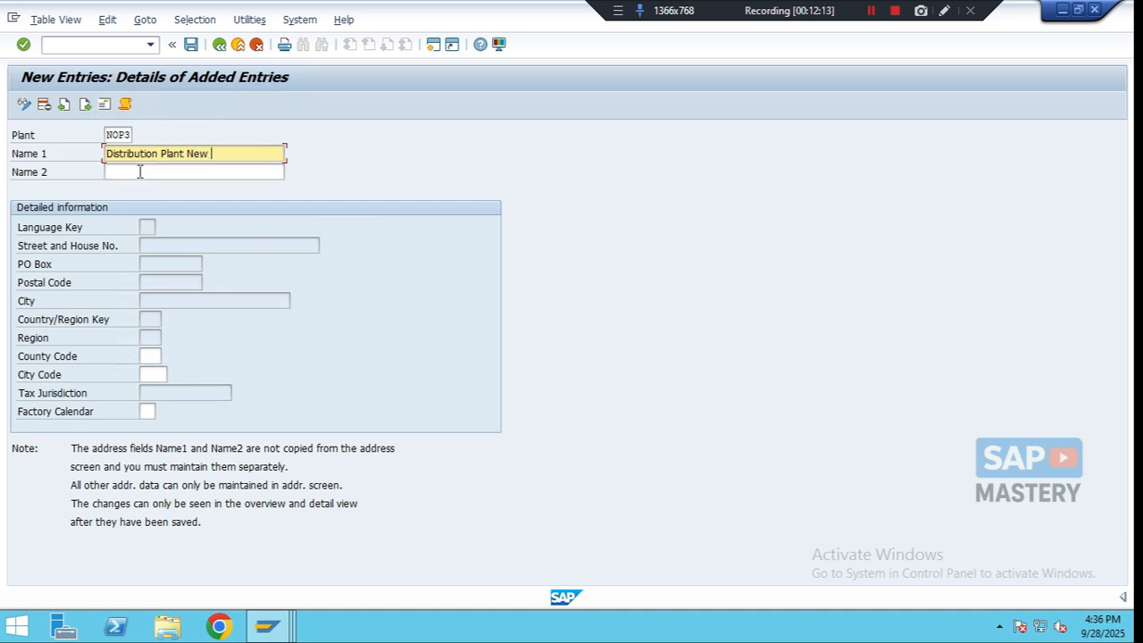
text(York)
click(140, 172)
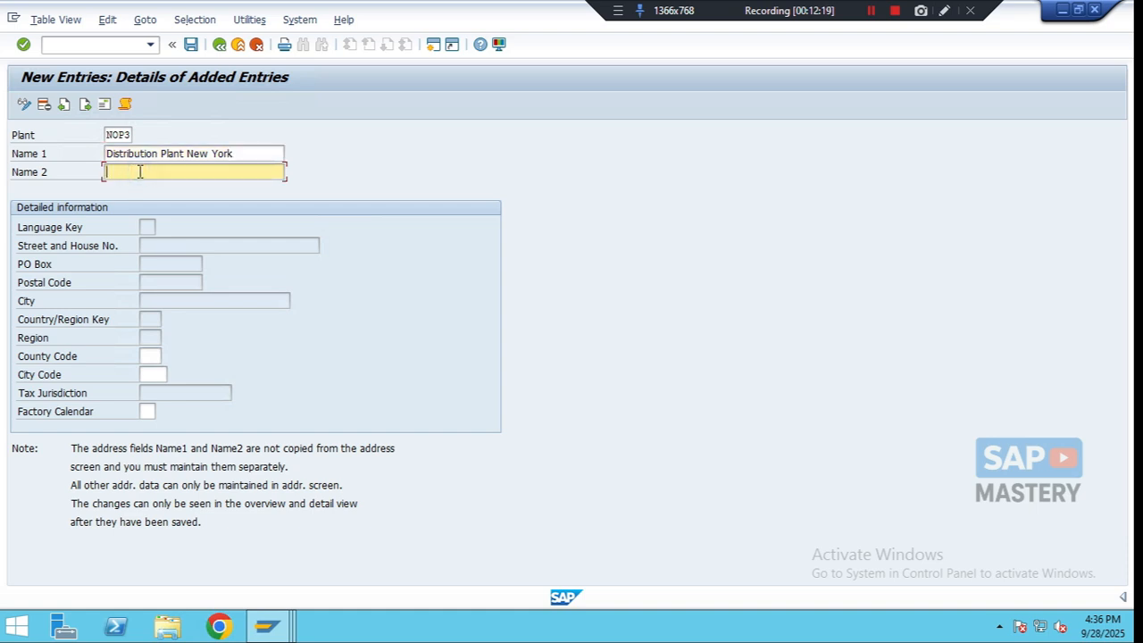
text(Novu)
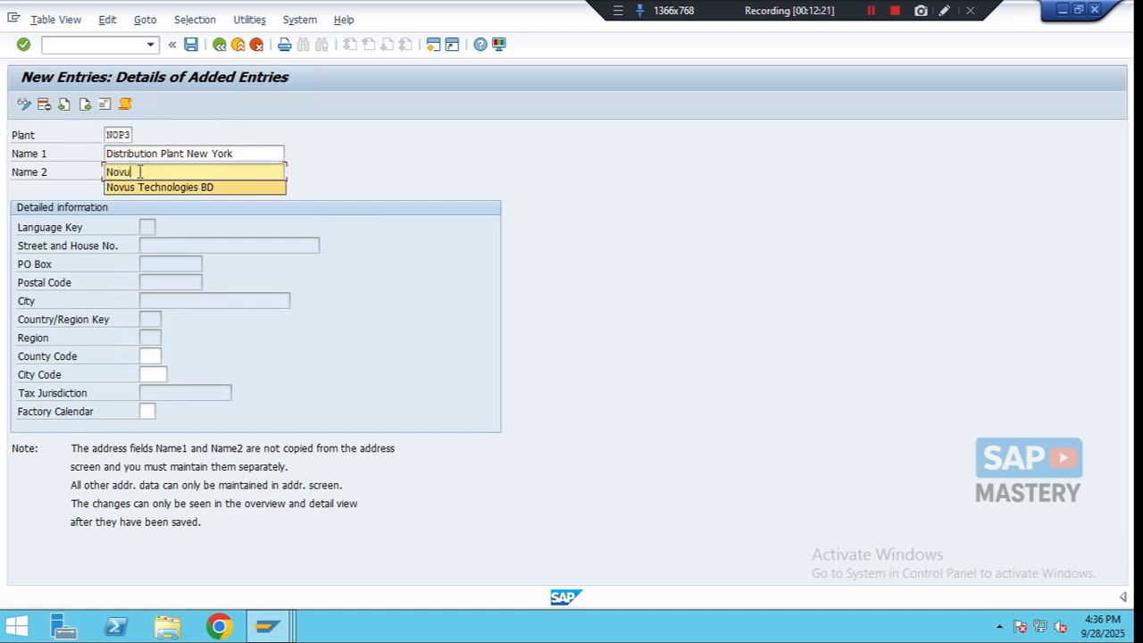
text(s Technologies )
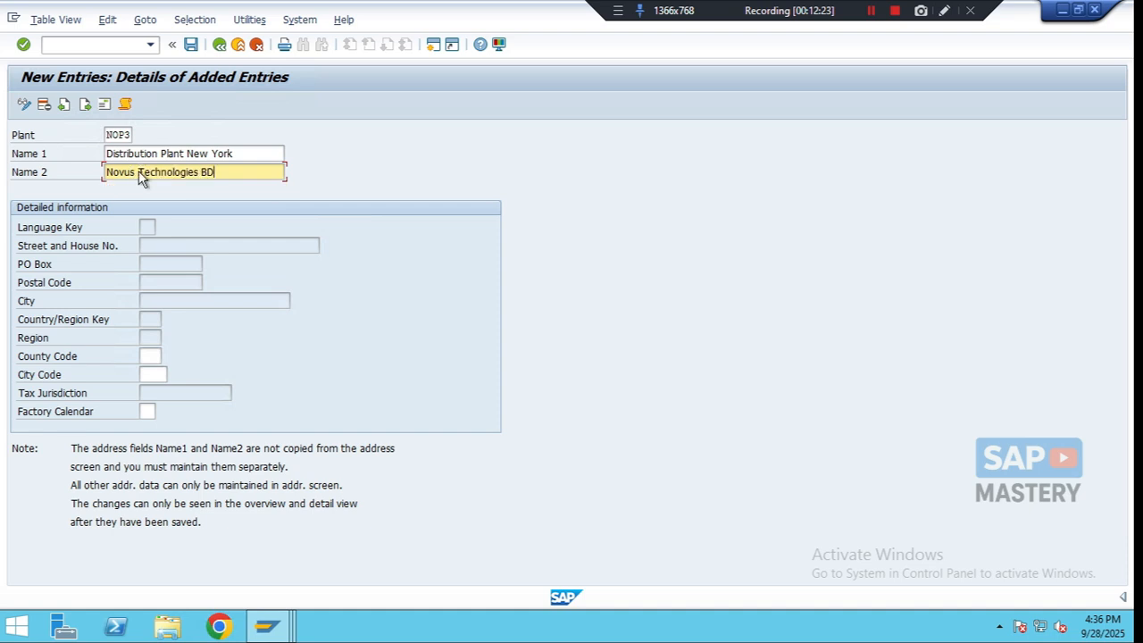
text(US)
- Open the plant's address and set its name to New York Plant - NOP3
click(103, 105)
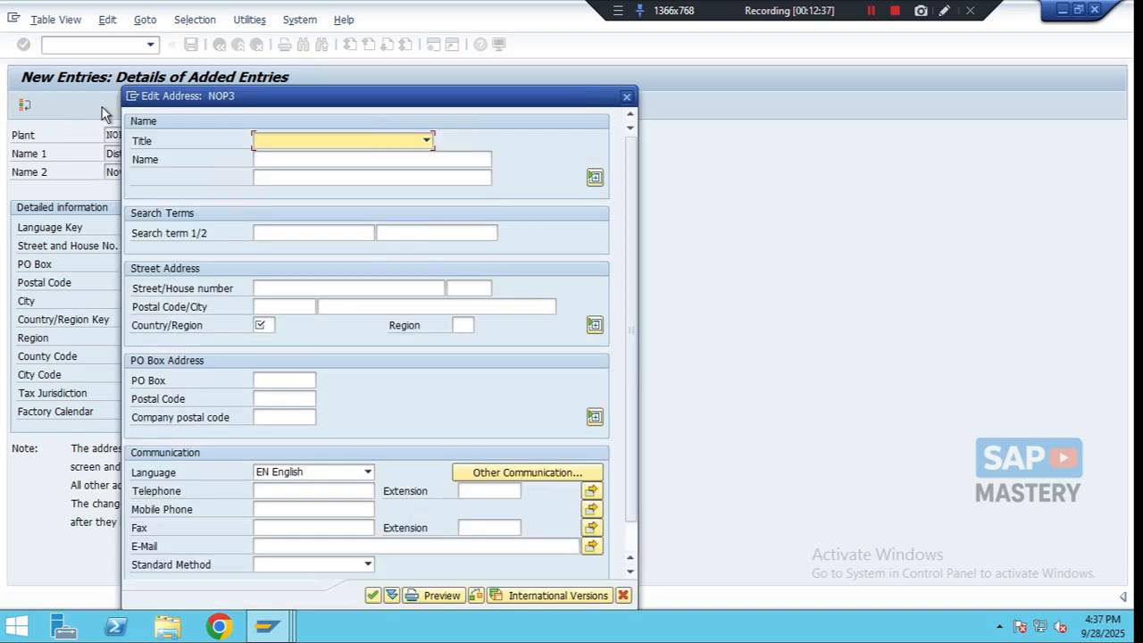
click(280, 165)
text(N)
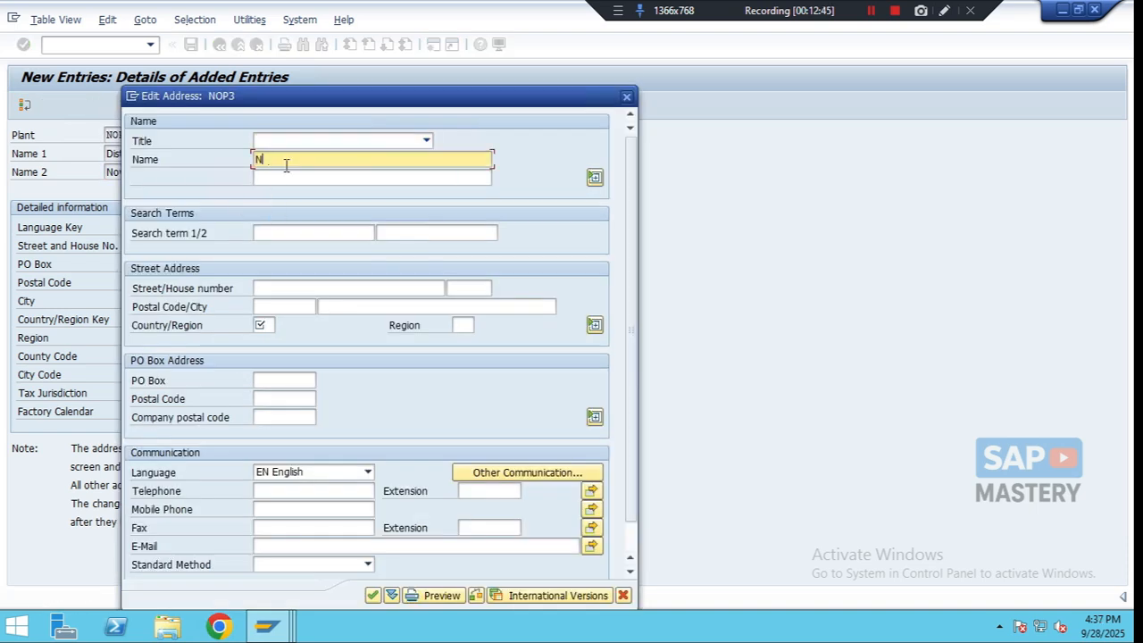
text(ew Yo)
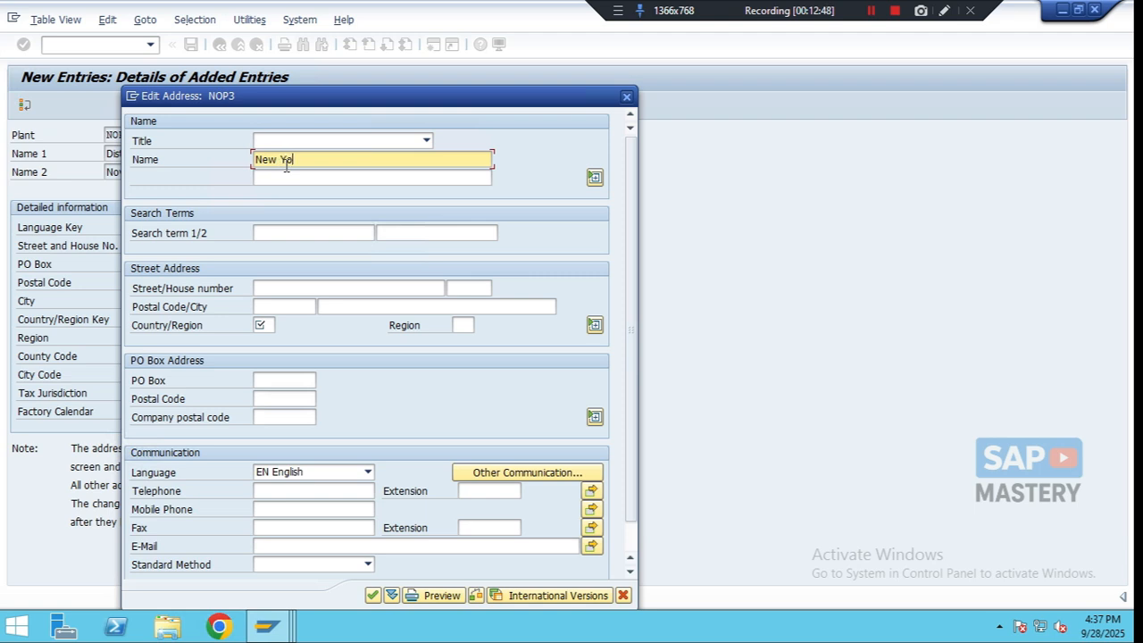
text(o)
key(BackSpace)
text(rk Plant - P)
key(BackSpace)
text(NOP3)
- Enter the address search terms NOP3 and NOUS
click(282, 232)
text(NOP3)
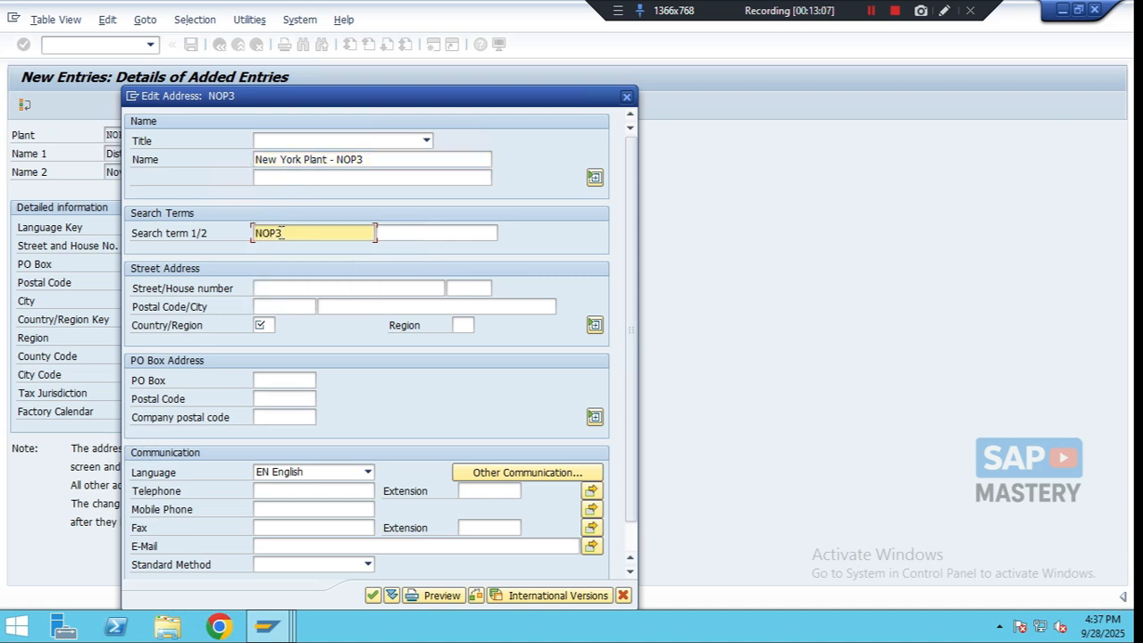
click(419, 234)
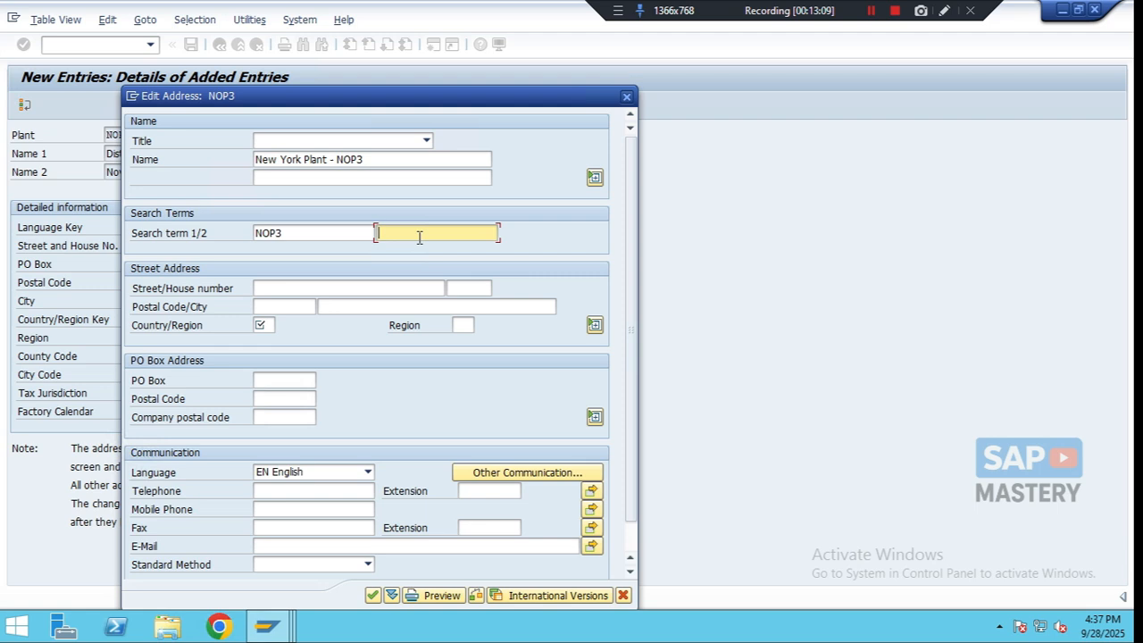
text(NOUS)
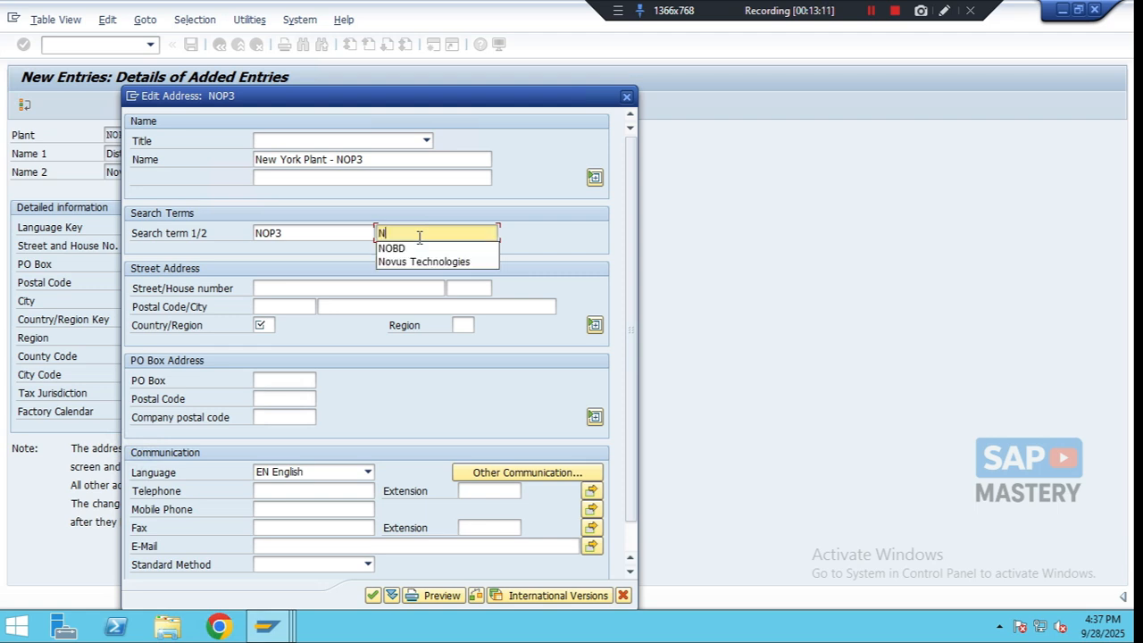
- Set the street to New York Road and the house number to 0140
click(281, 287)
text(N)
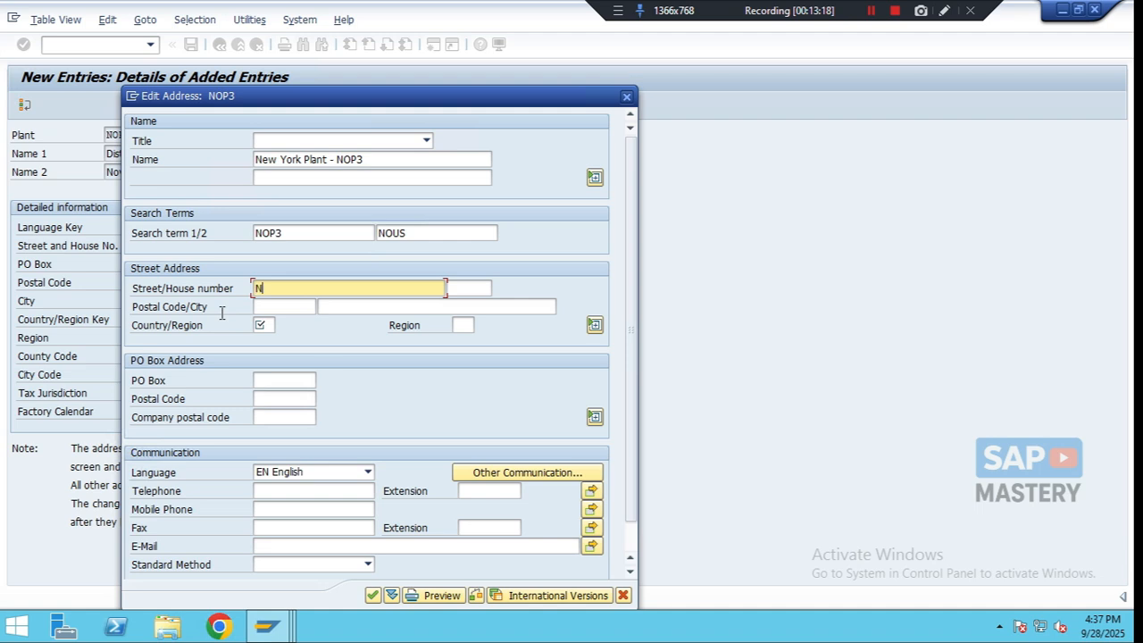
text(ew York Road)
key(Tab)
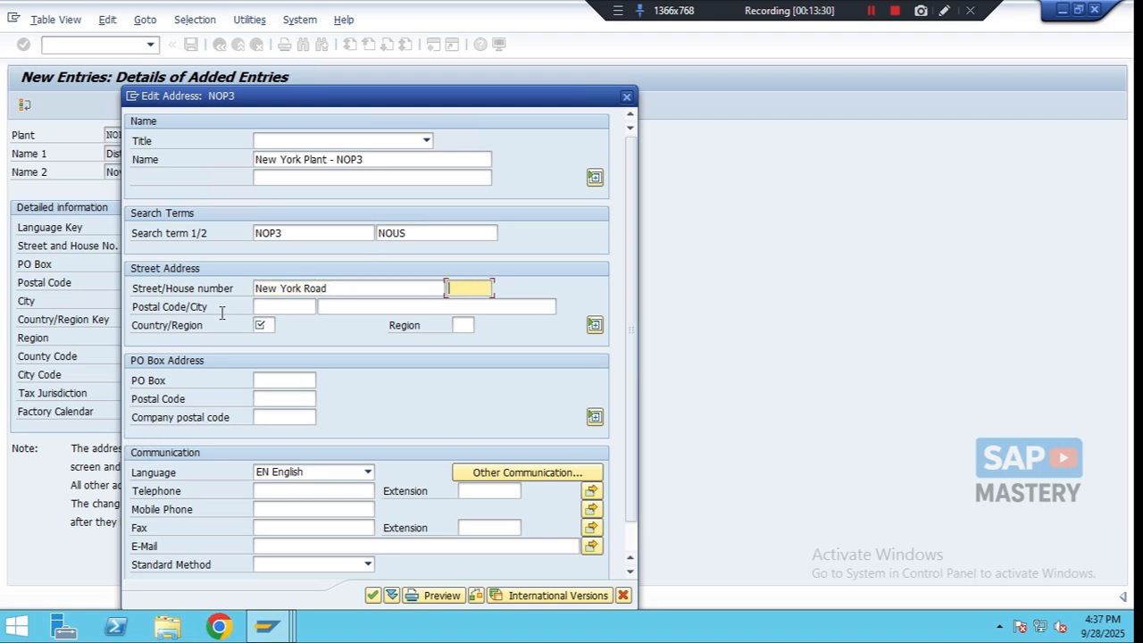
text(0140)
key(Tab)
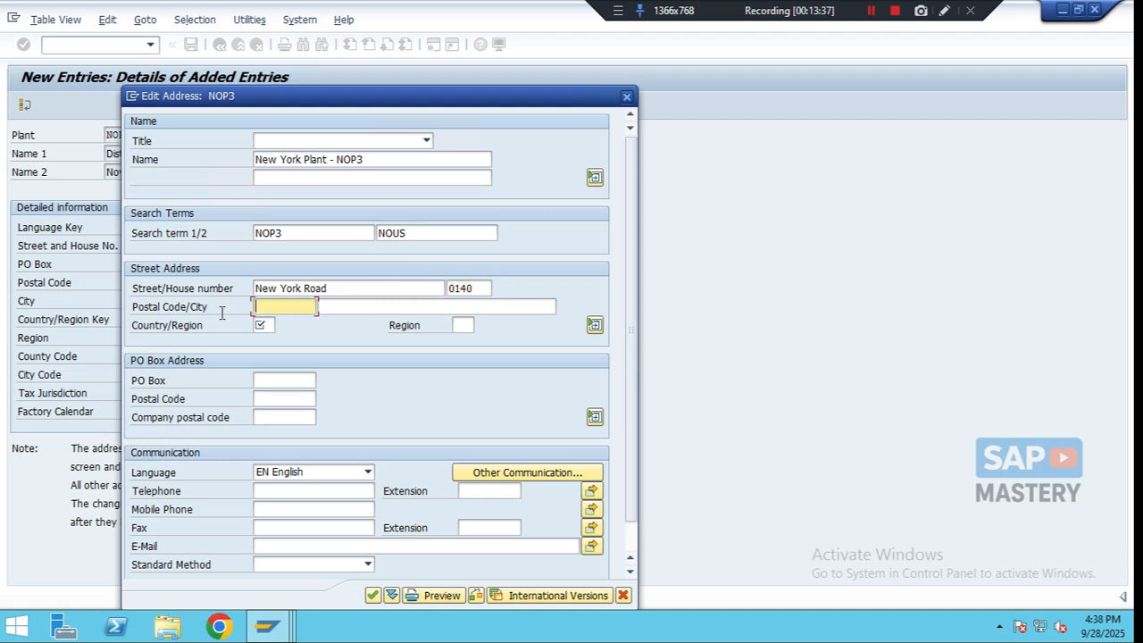
- Set the postal code to 10010 and pick New York as the city
text(100)
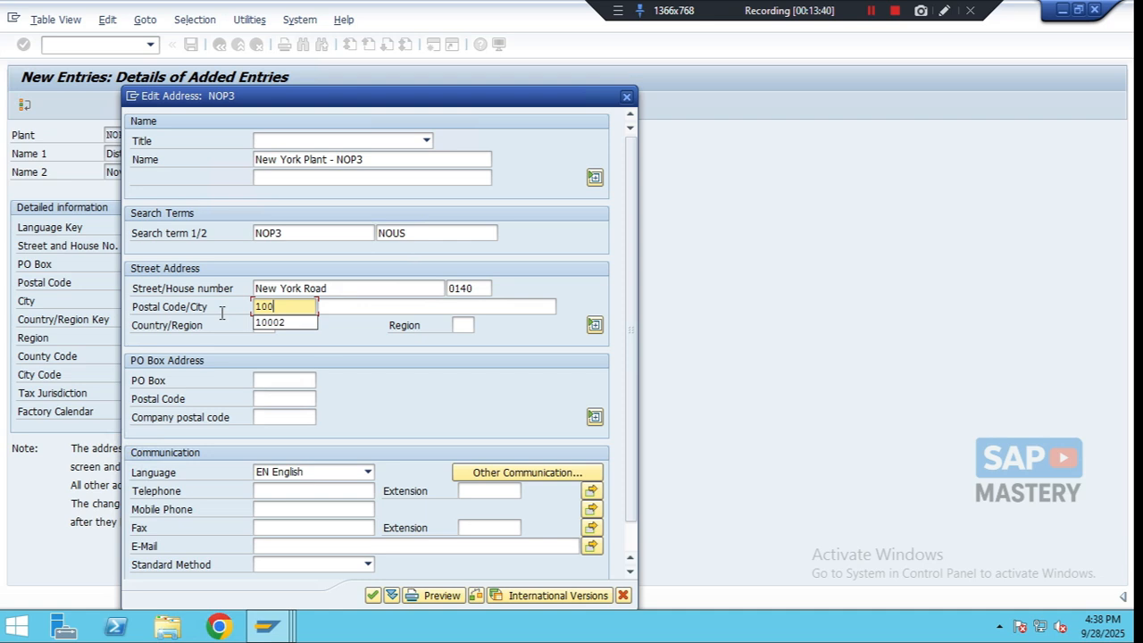
text(10)
key(Tab)
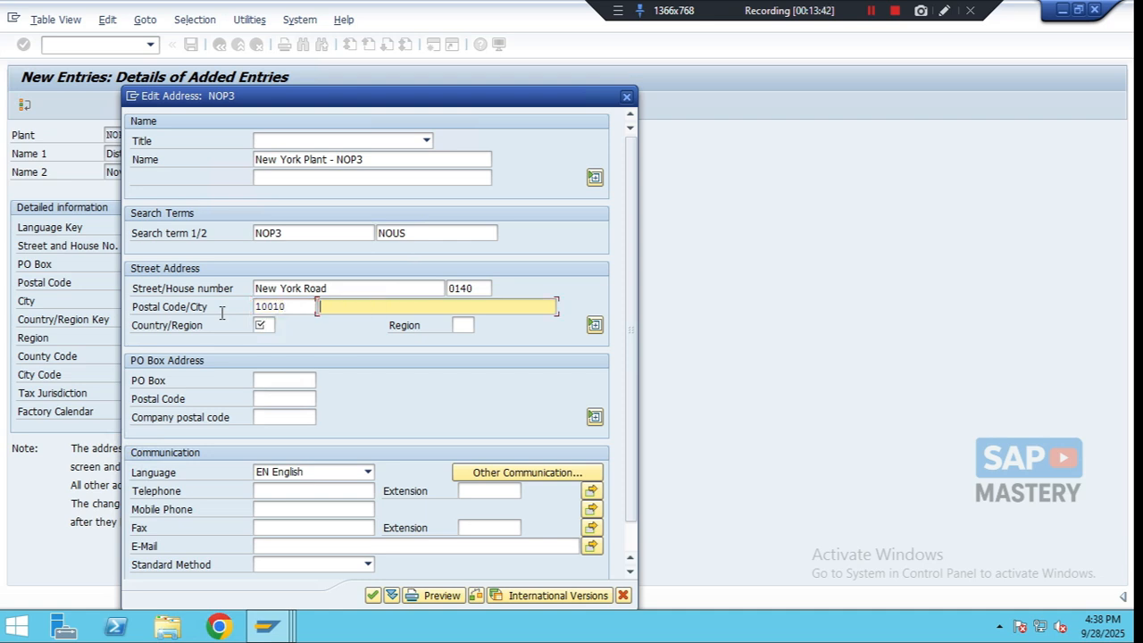
text(New)
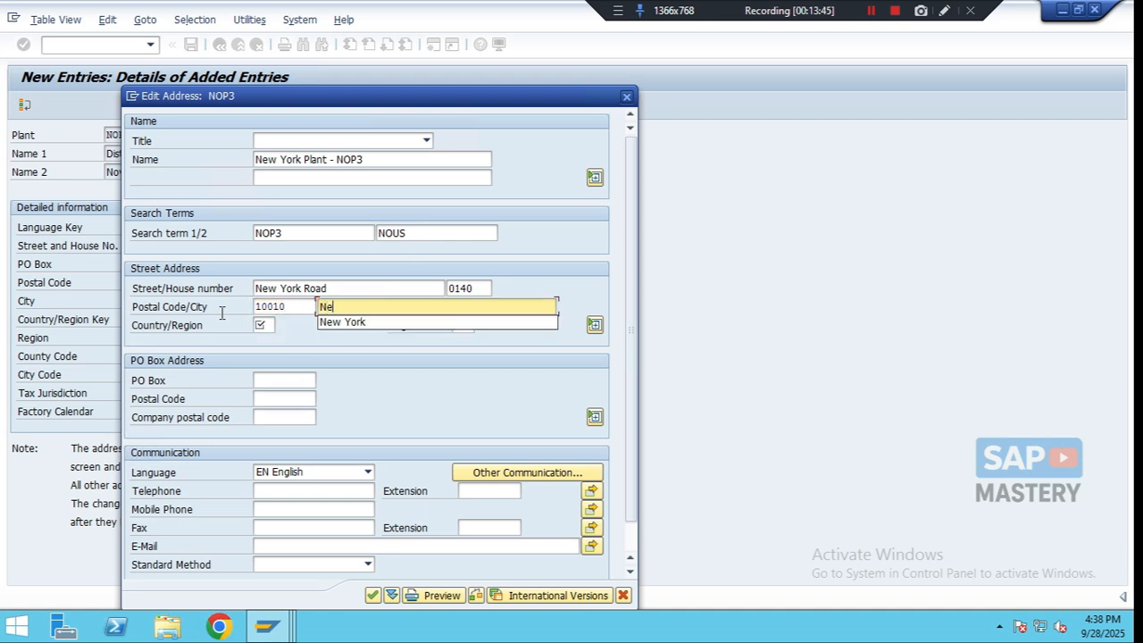
click(370, 323)
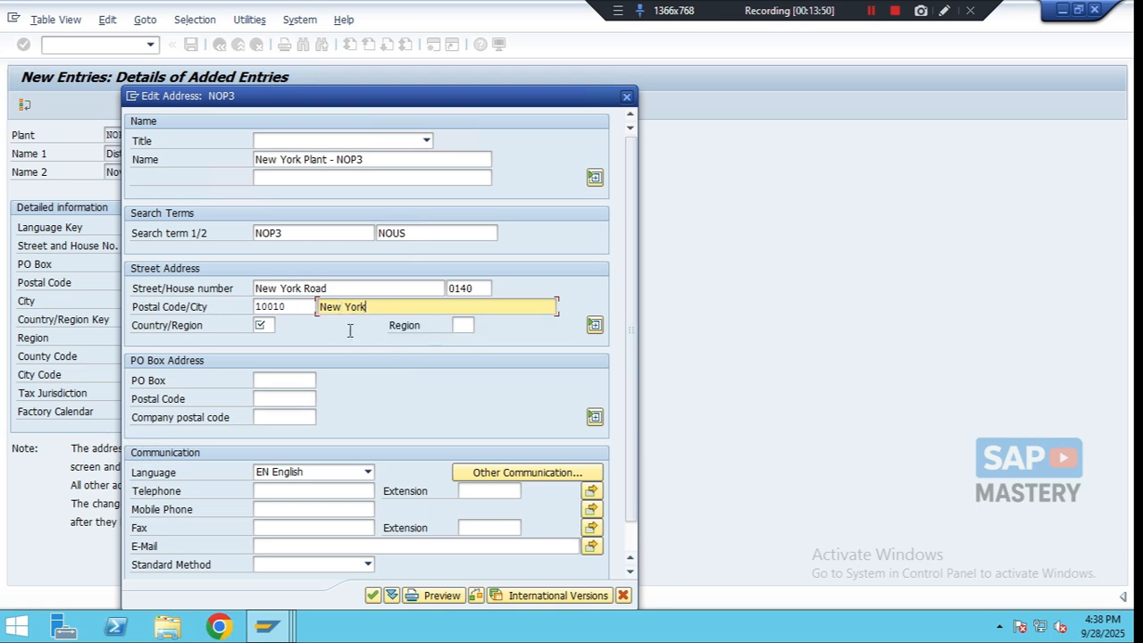
- Set the country to US and select region NY (New York)
click(265, 325)
text(U)
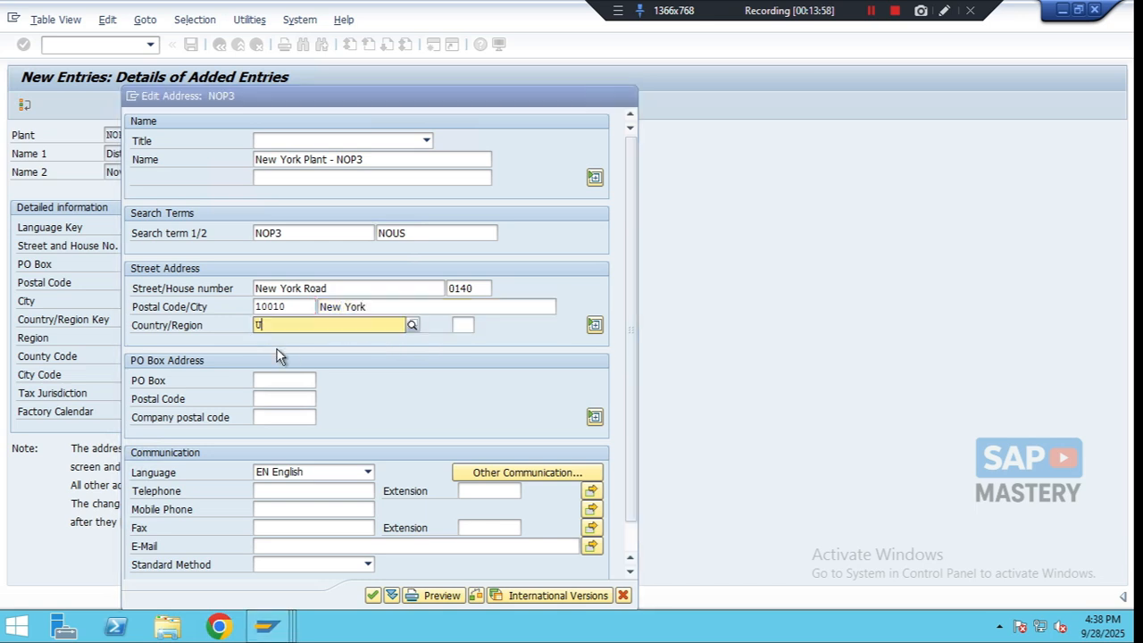
text(S)
key(Return)
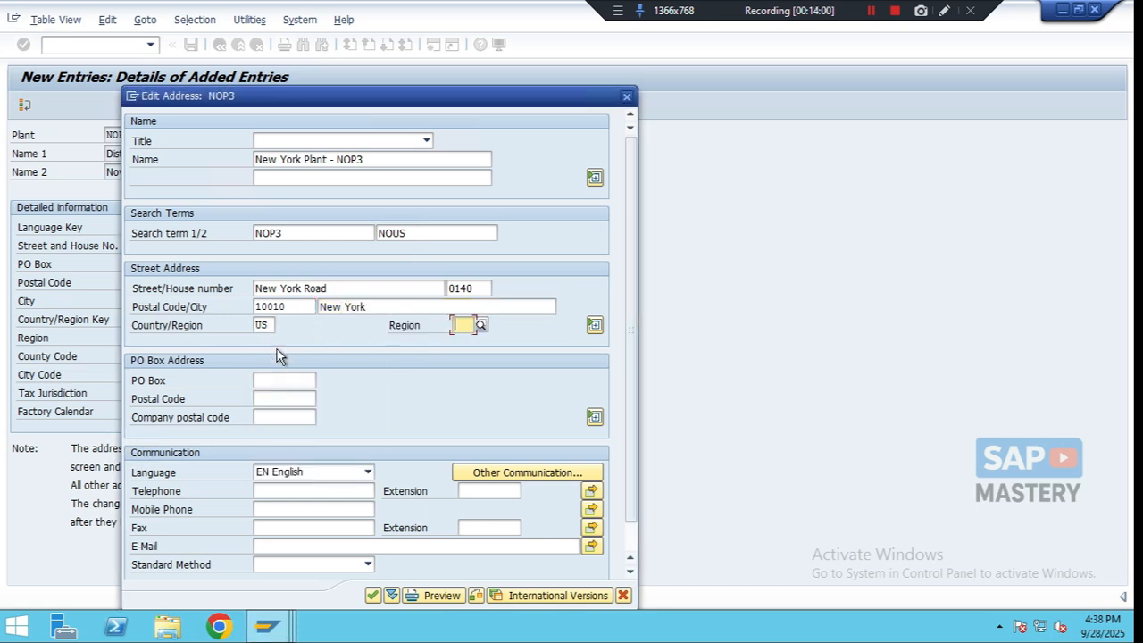
text(NY)
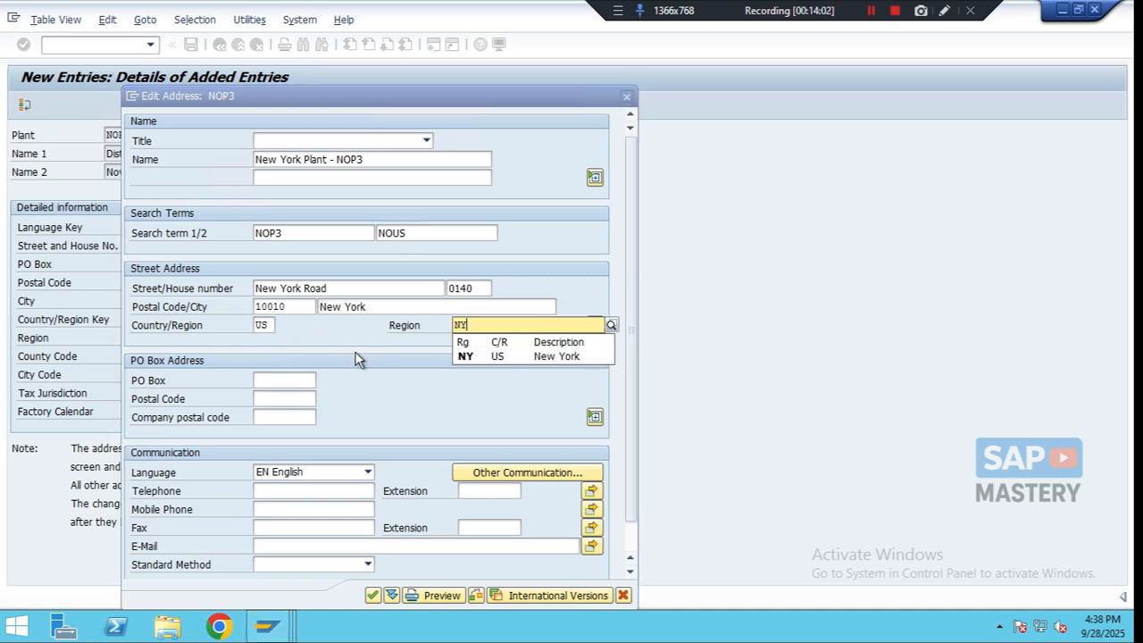
click(464, 356)
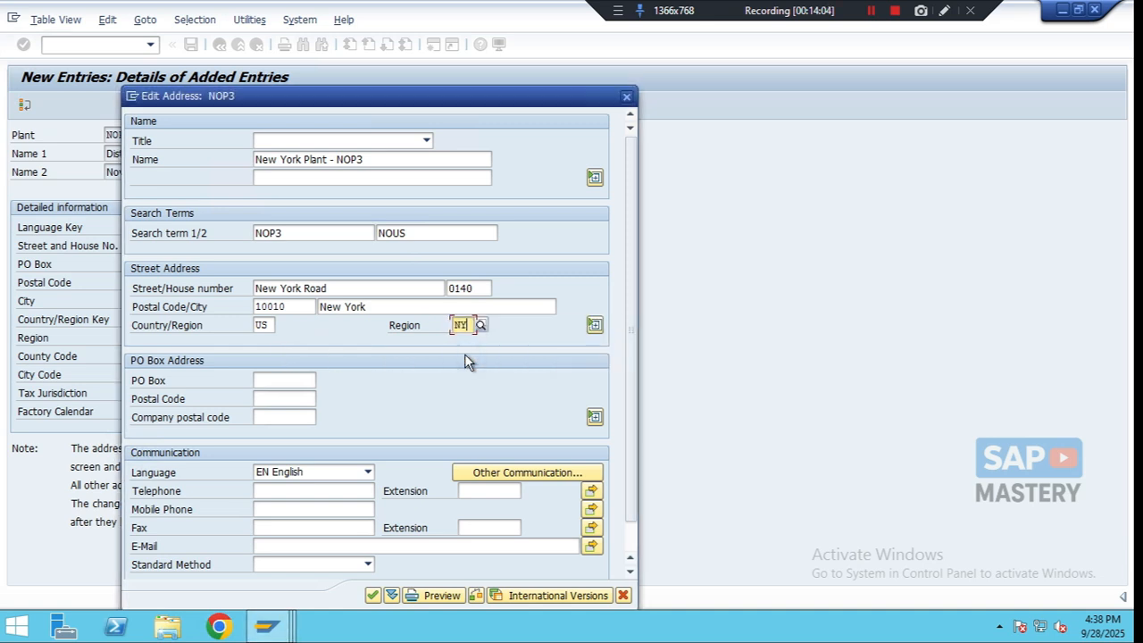
- Confirm the address and save plant NOP3
click(372, 595)
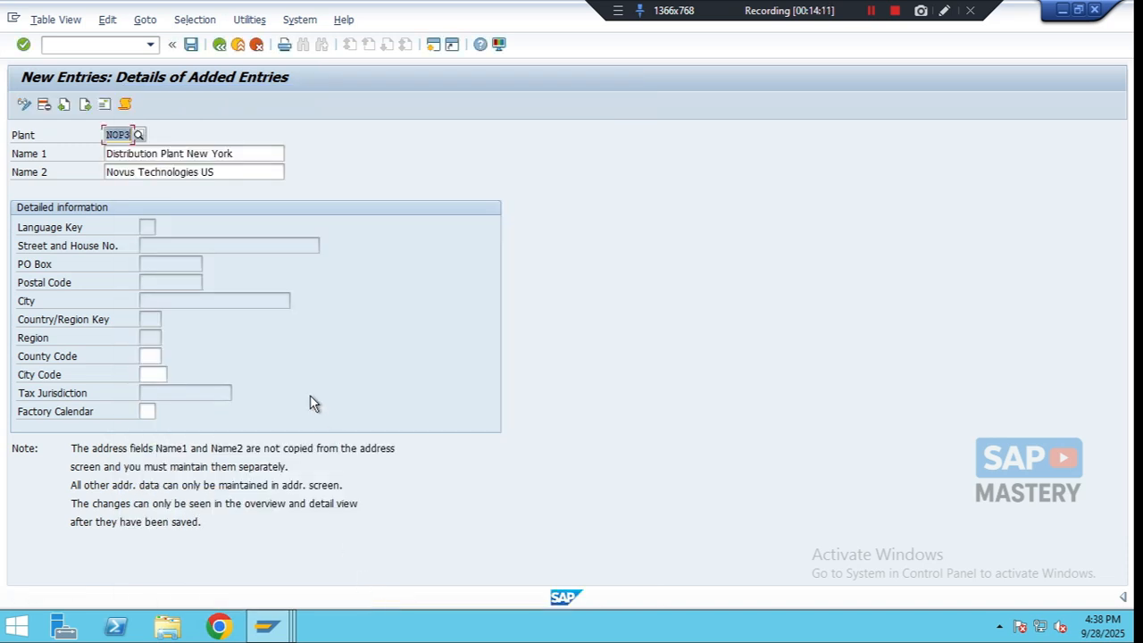
click(191, 45)
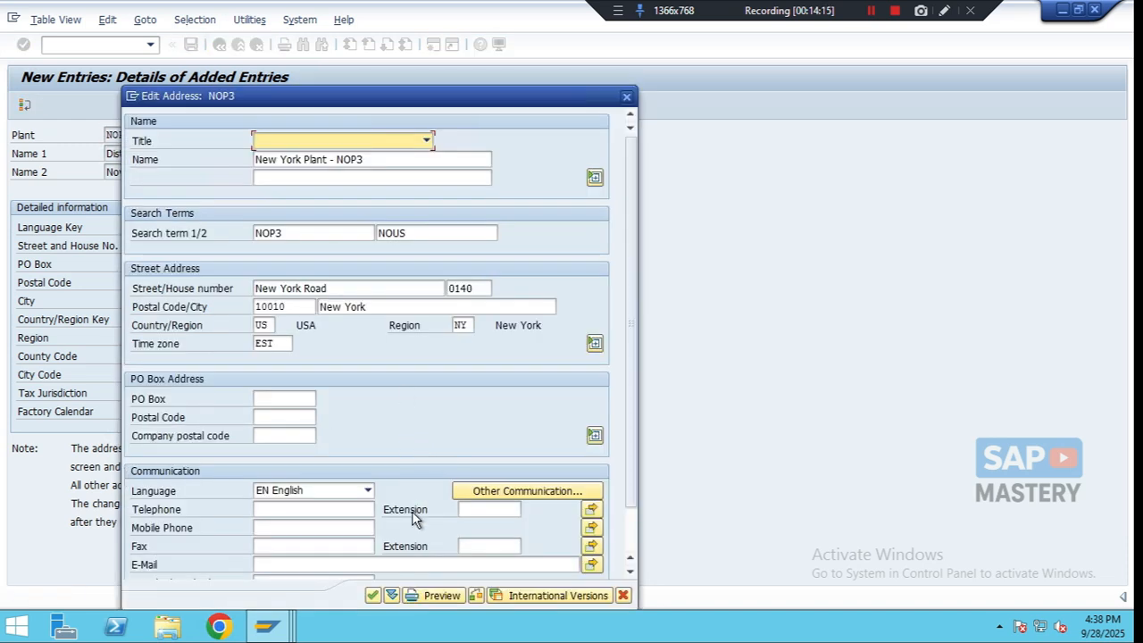
click(373, 599)
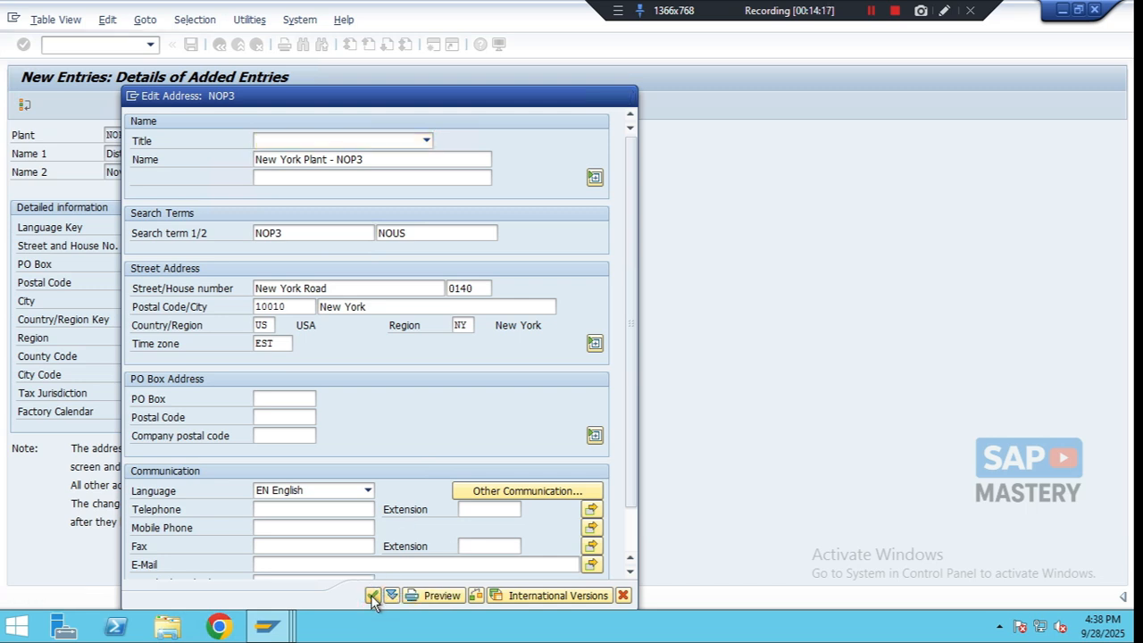
key(ctrl+s)
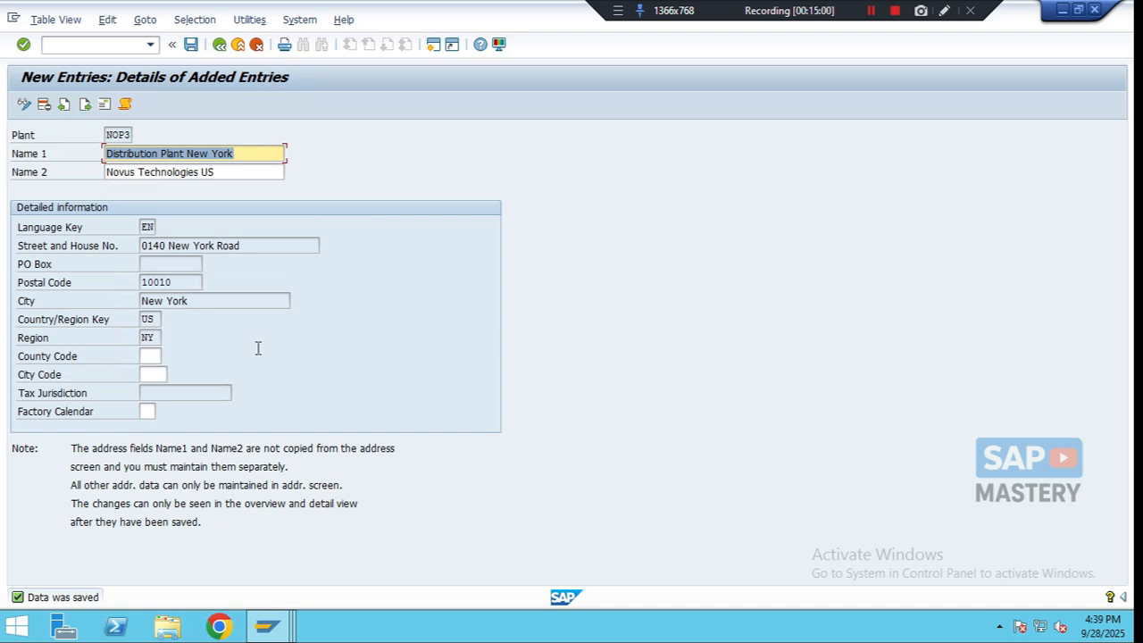
- Return to the customizing guide, open Define Location and start a new location entry
click(219, 45)
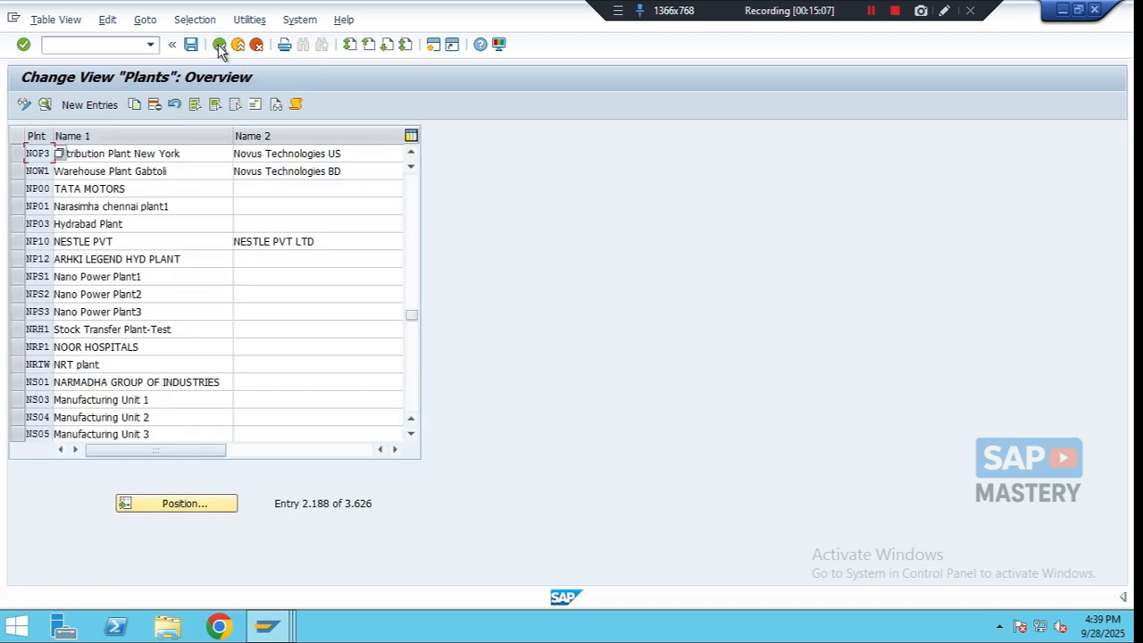
click(219, 45)
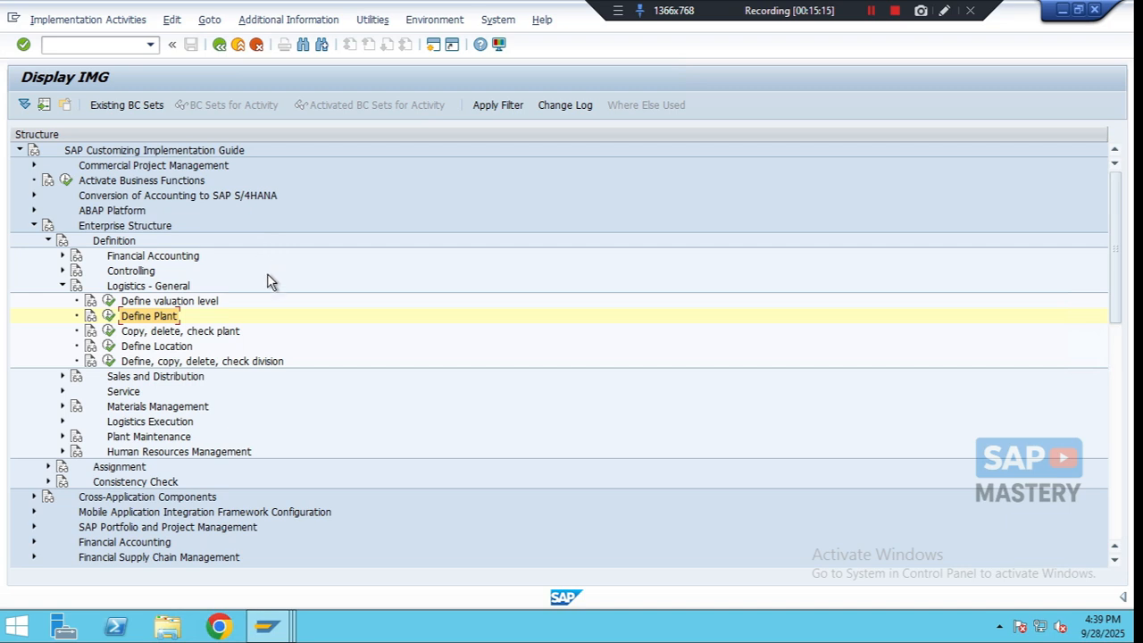
click(138, 347)
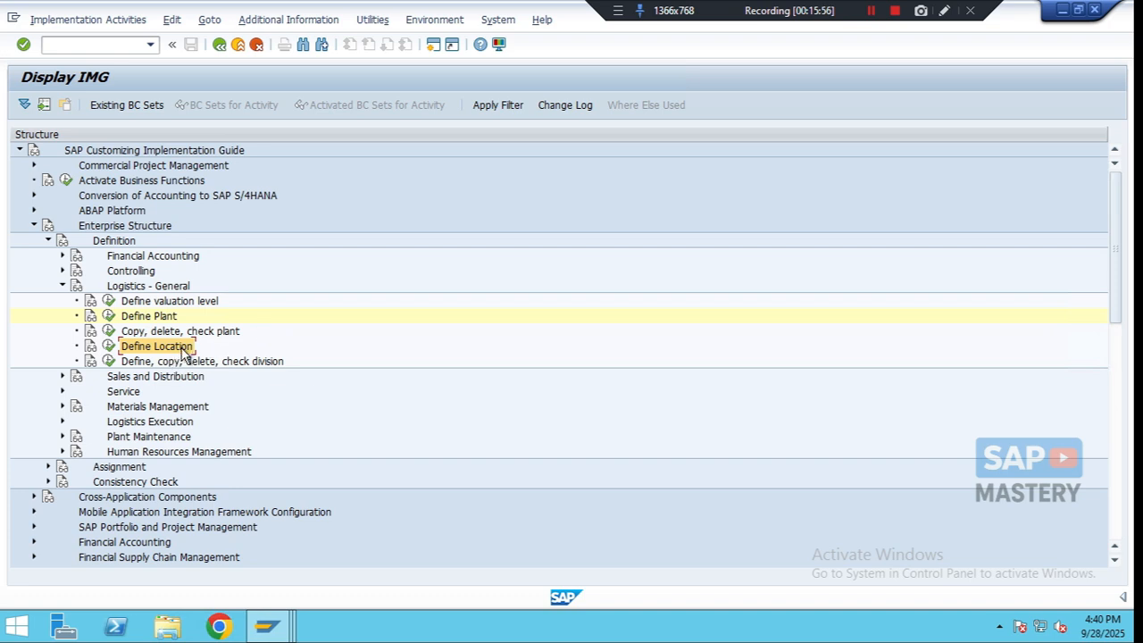
click(107, 347)
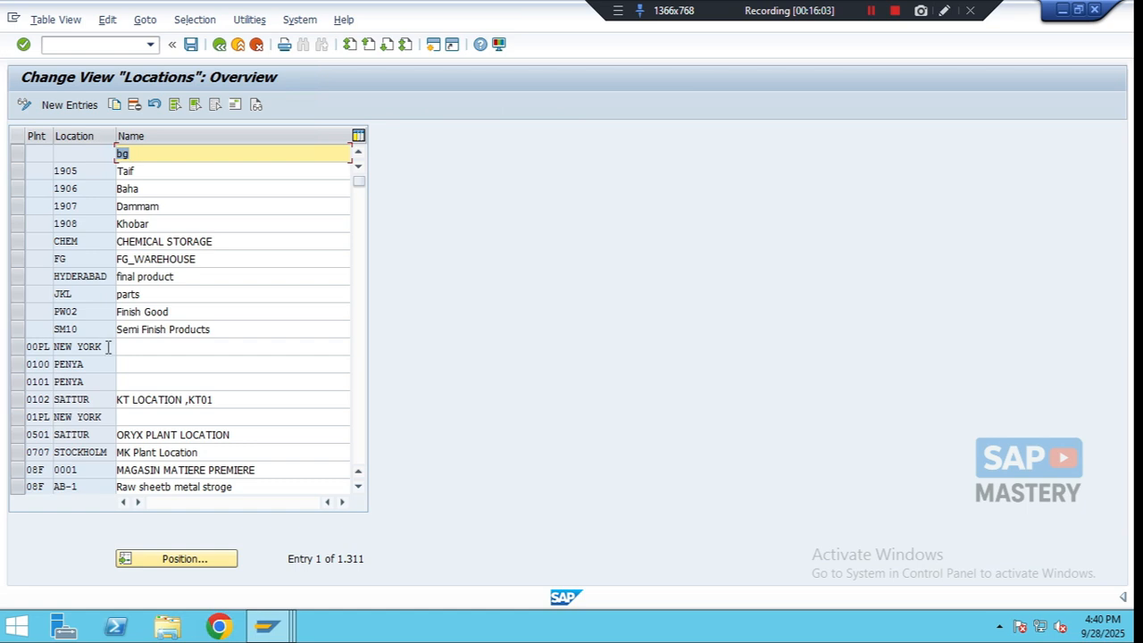
click(52, 104)
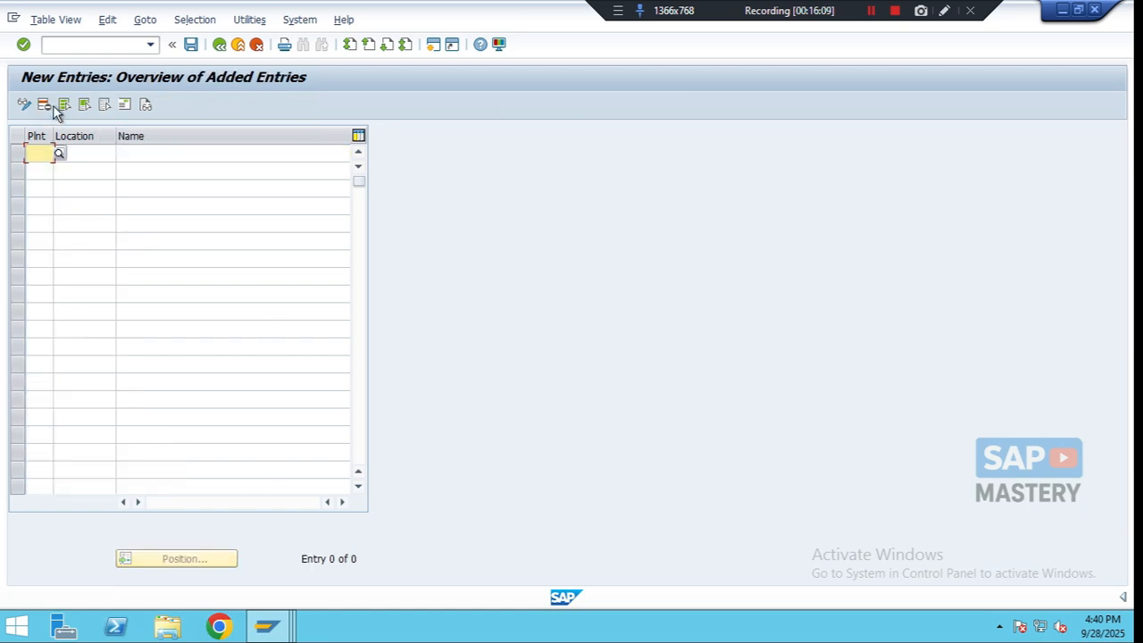
- Add location NOBD for plant NOP2 with the name Gulshan Road
click(36, 167)
text(NOP2)
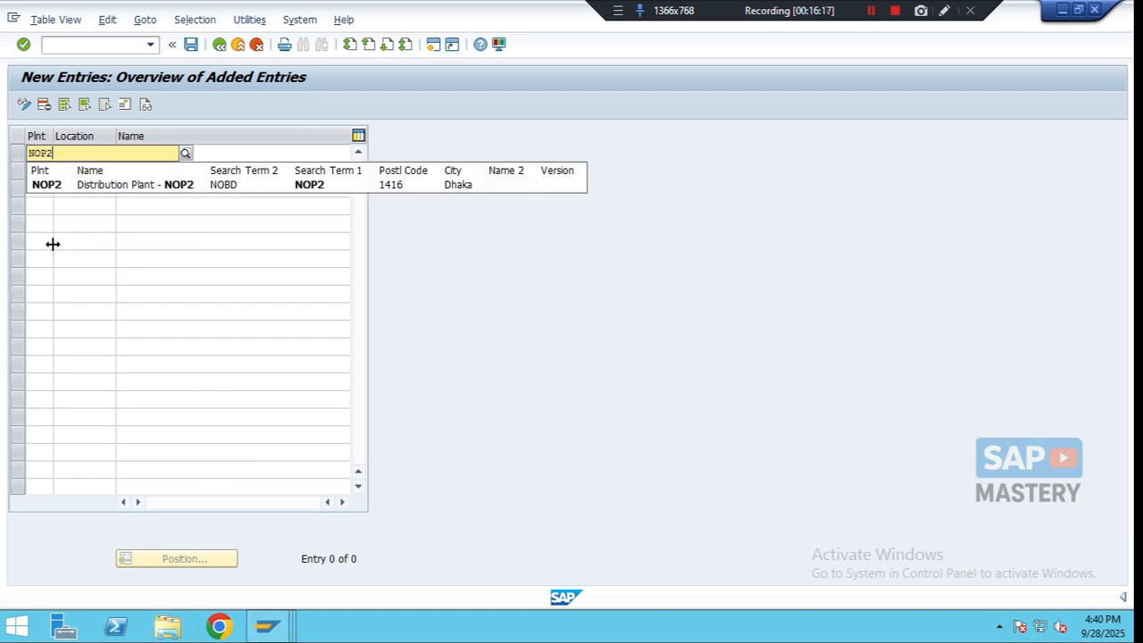
click(40, 186)
click(82, 154)
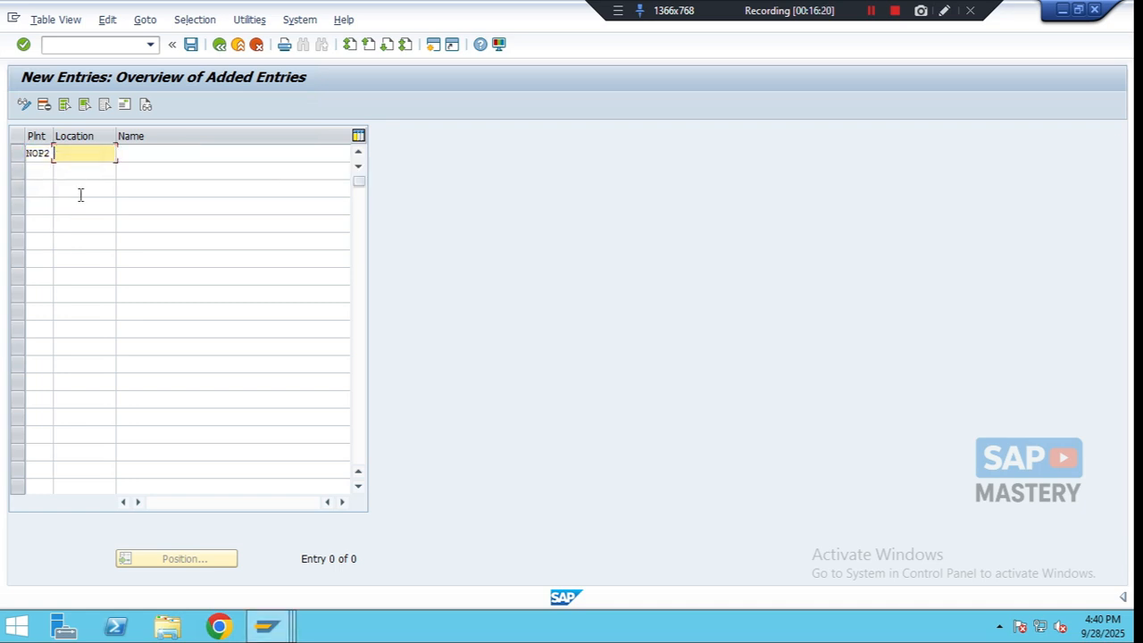
text(NOBD)
click(161, 156)
text(Gu)
text(lshan)
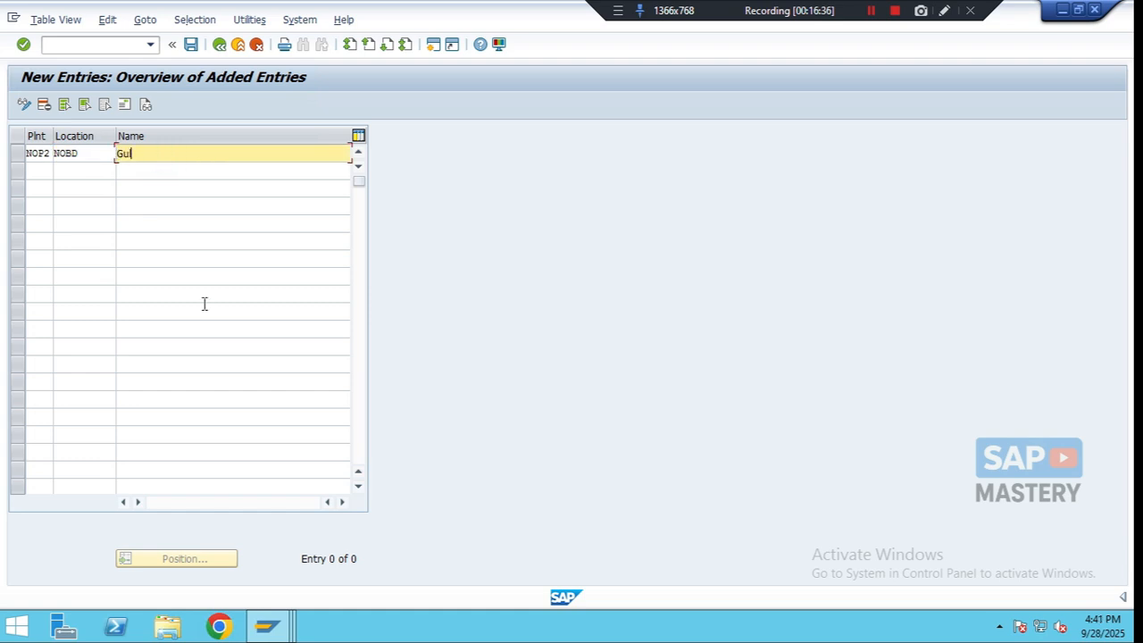
text( Road)
- Open the location's address and set its name to Dhaka - NOP2
click(123, 105)
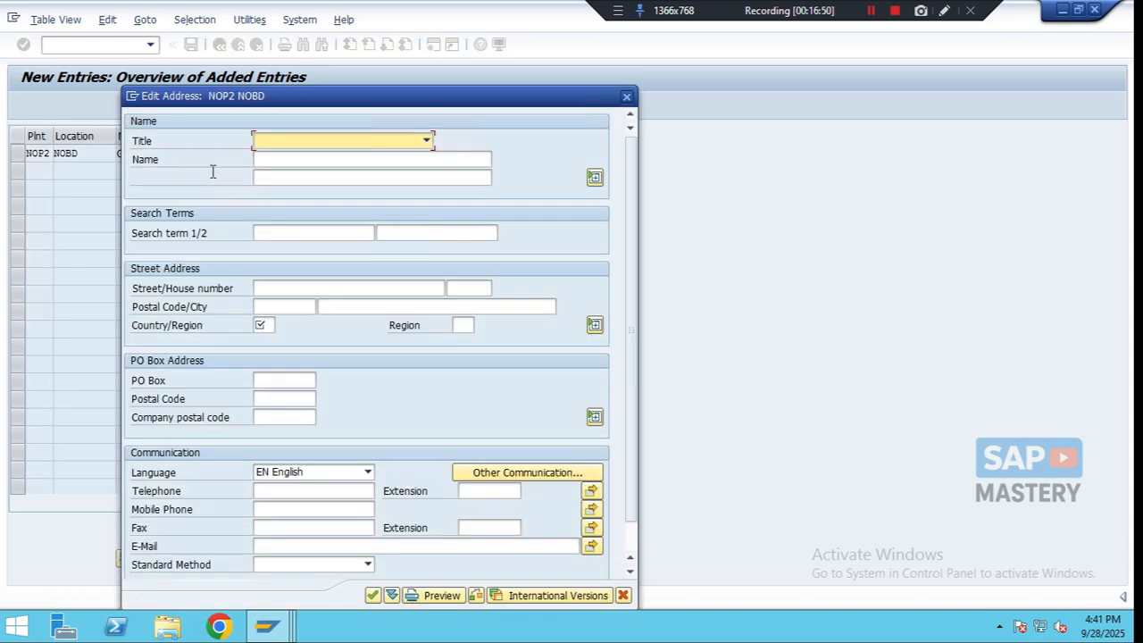
click(261, 161)
text(Dhaka - NOP2)
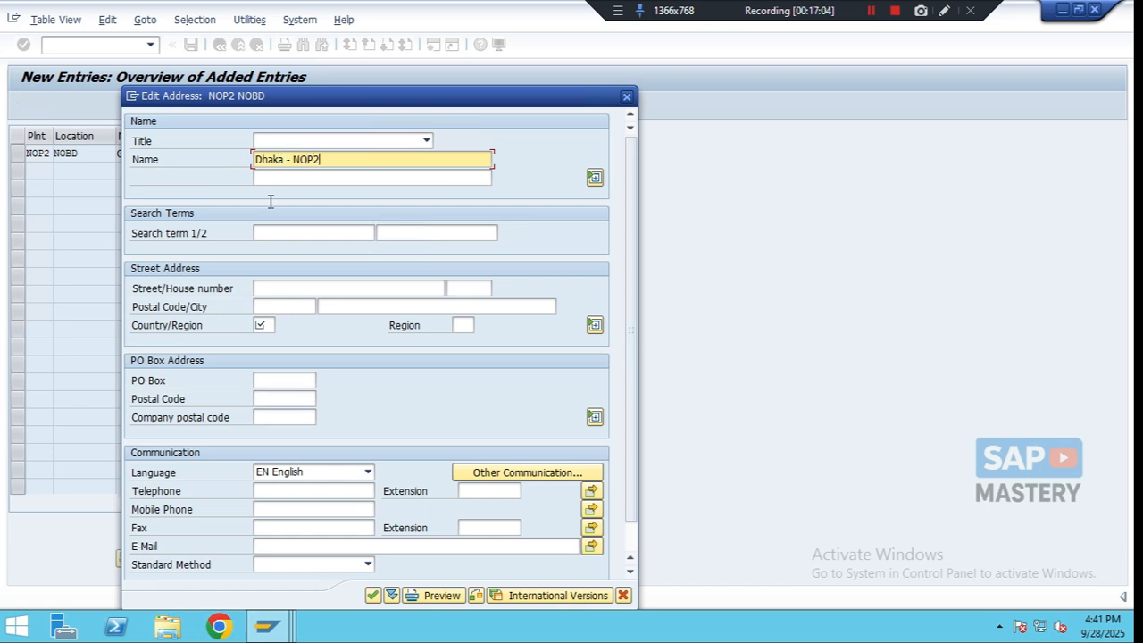
- Enter the address search terms NOP2 and NOBD
click(277, 236)
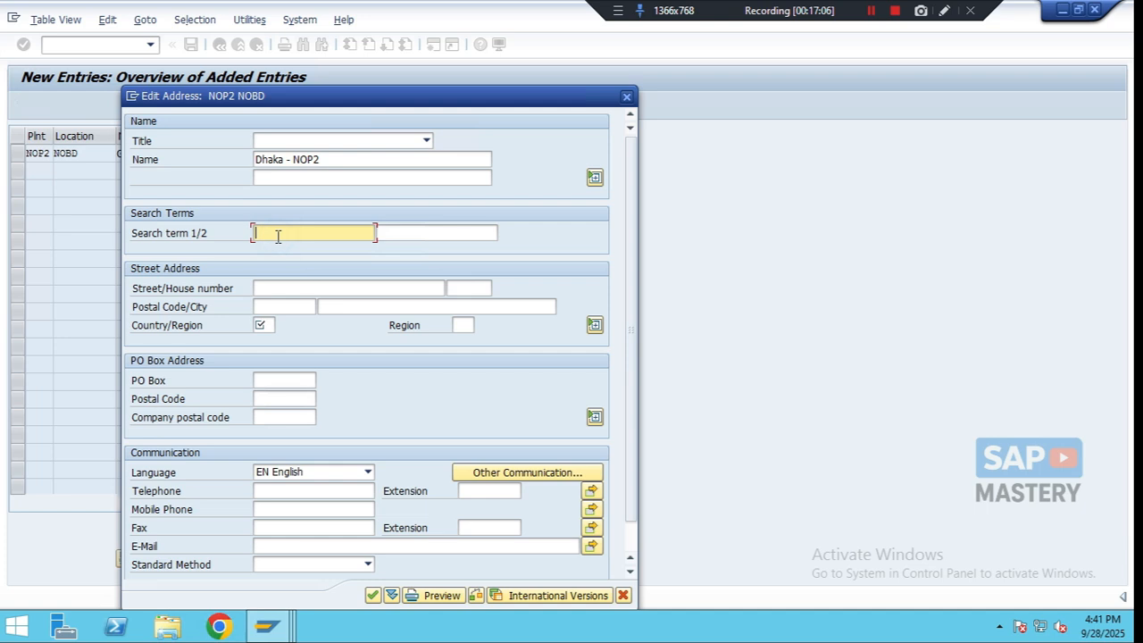
text(NOP2)
click(426, 233)
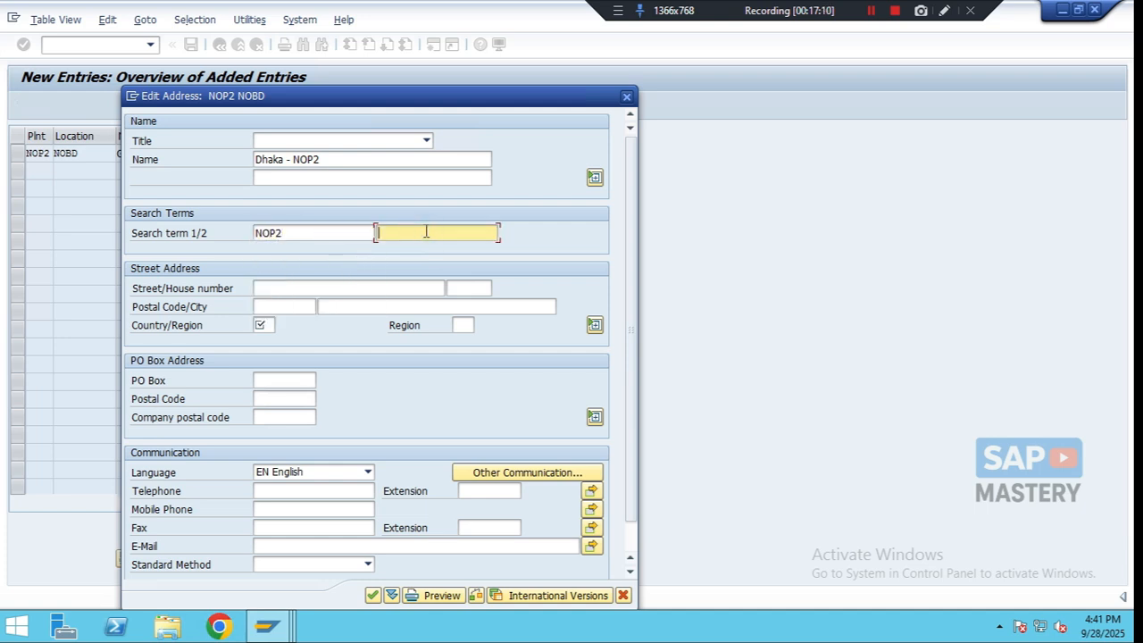
text(NOBD)
- Set the street to Gulshan Road and the house number to 0010
click(283, 286)
text(Gu)
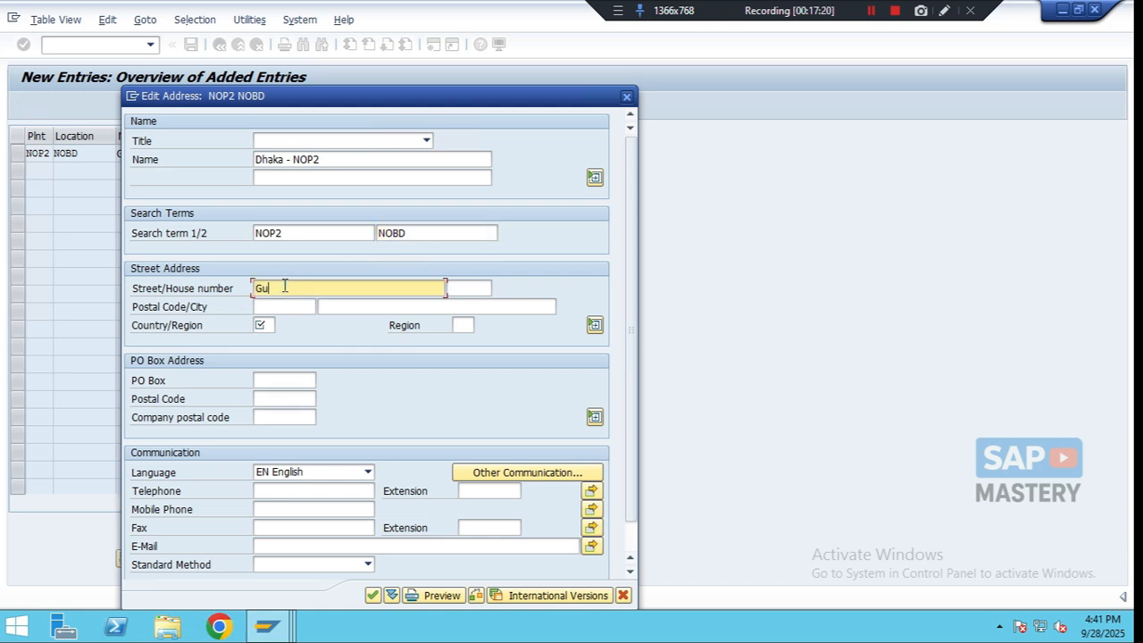
text(lshan Road)
click(476, 291)
text(0010)
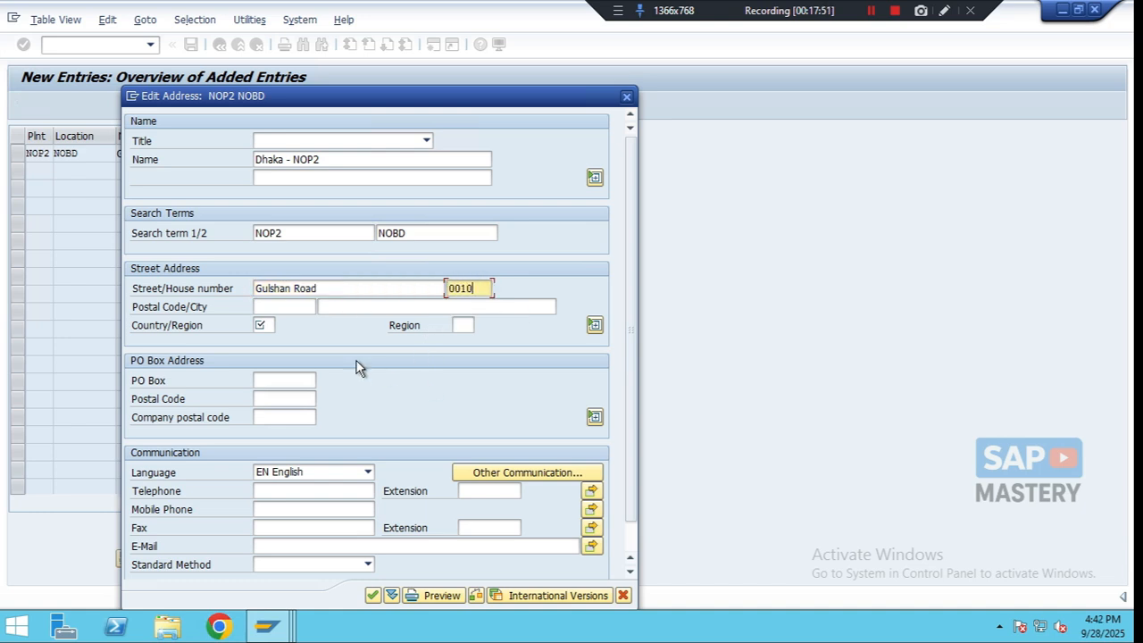
- Set the postal code to 1414 and pick Dhaka as the city
click(293, 307)
text(1414)
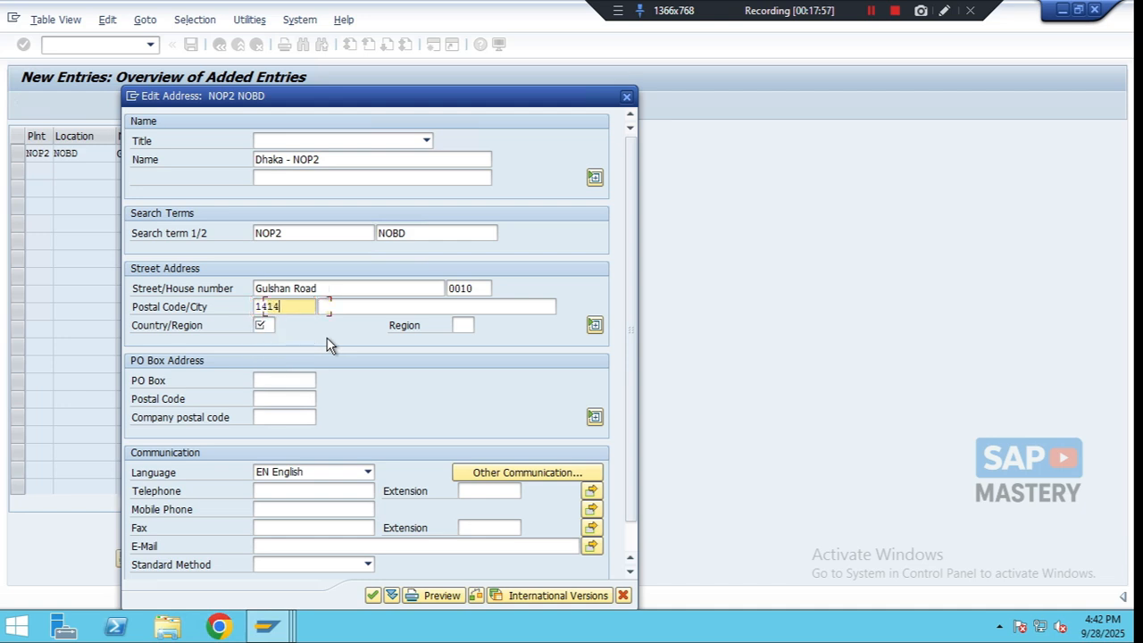
key(Tab)
text(Dha)
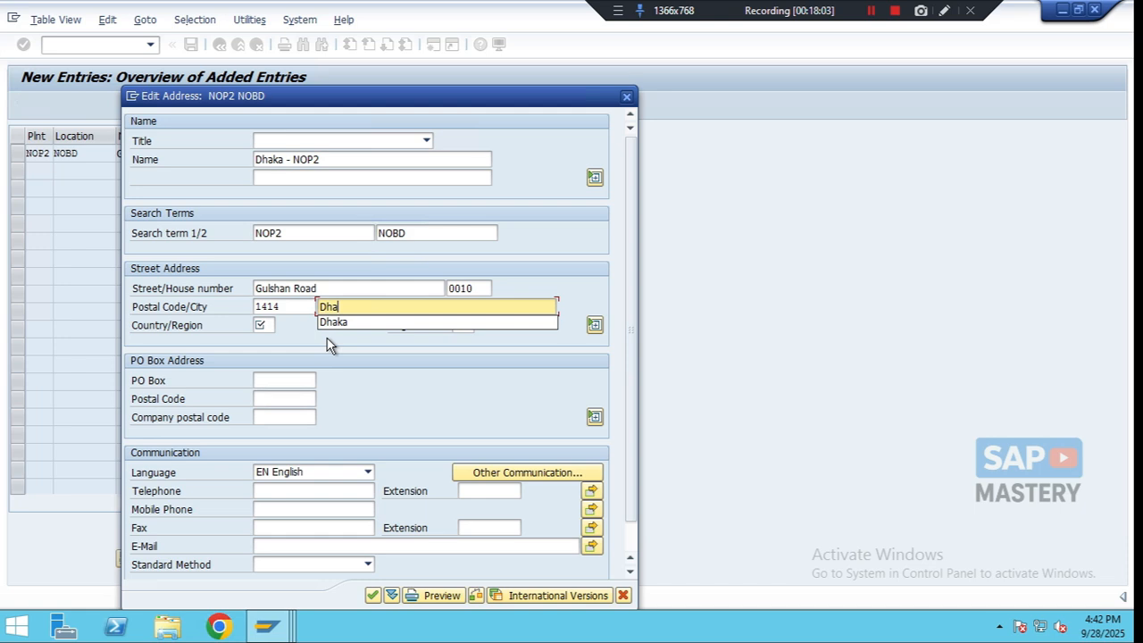
key(Down)
key(Tab)
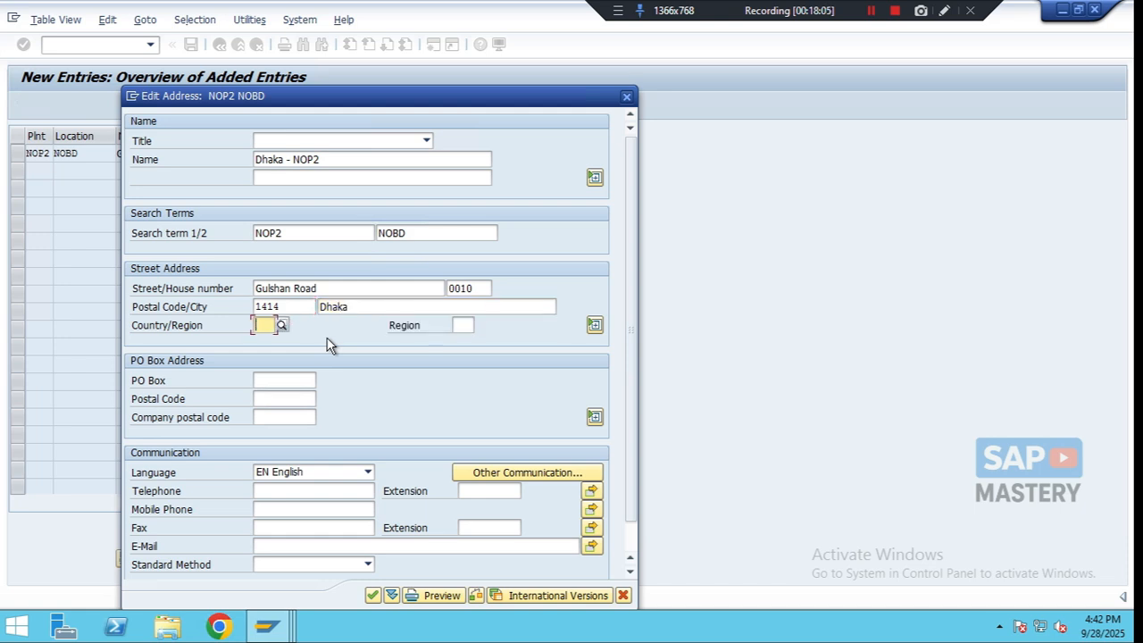
- Set the country to BD and the region to 13 (Dhaka), then confirm the address
text(BD)
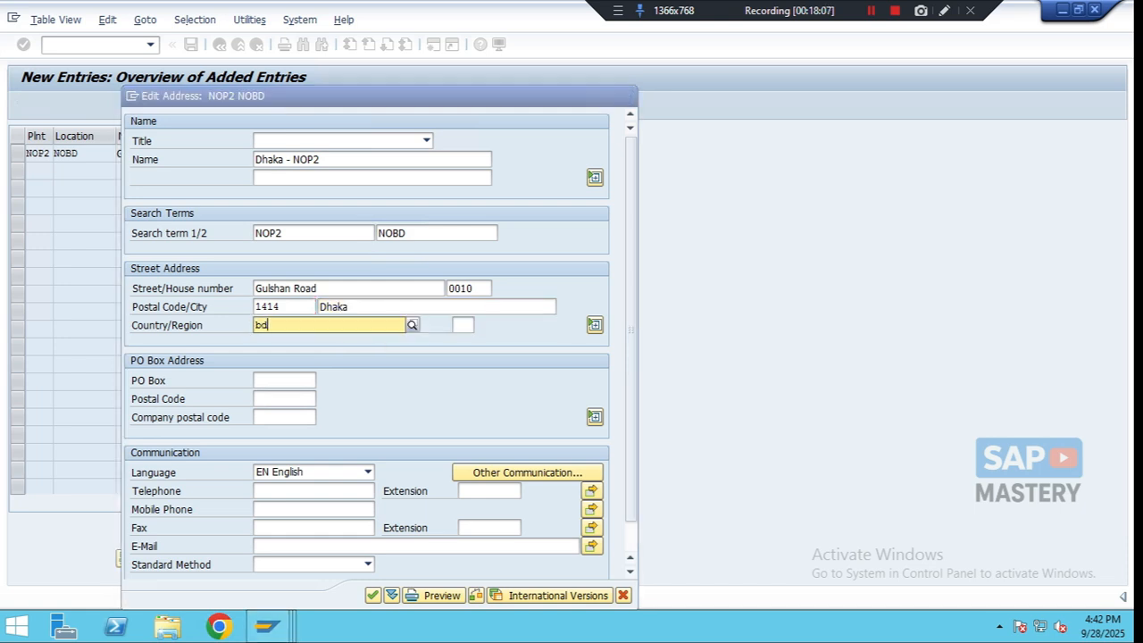
key(Return)
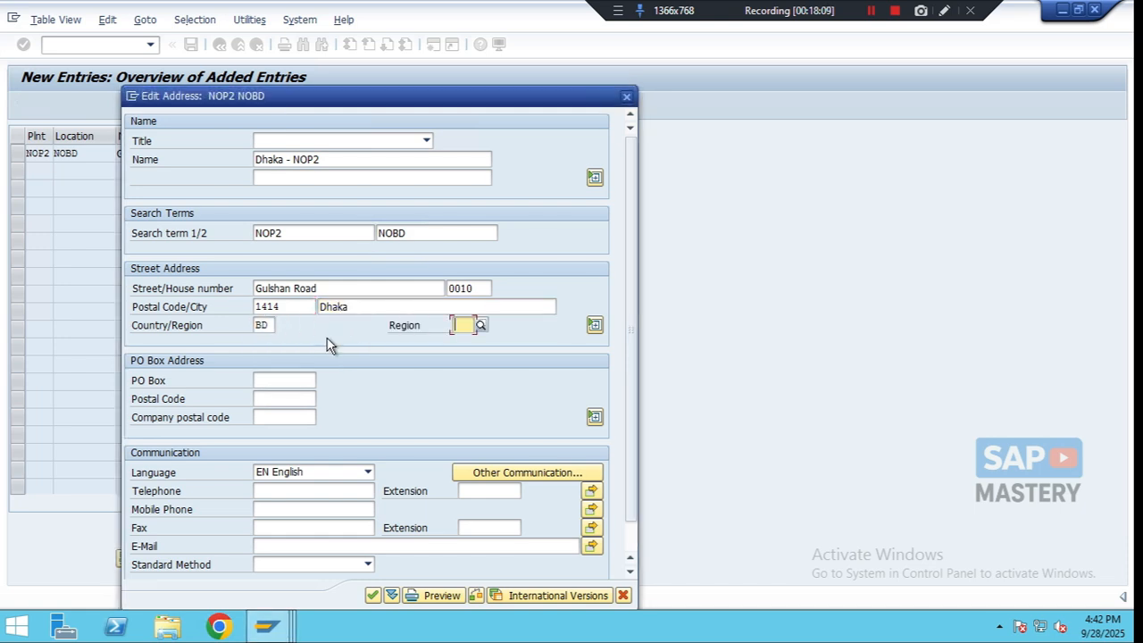
text(13)
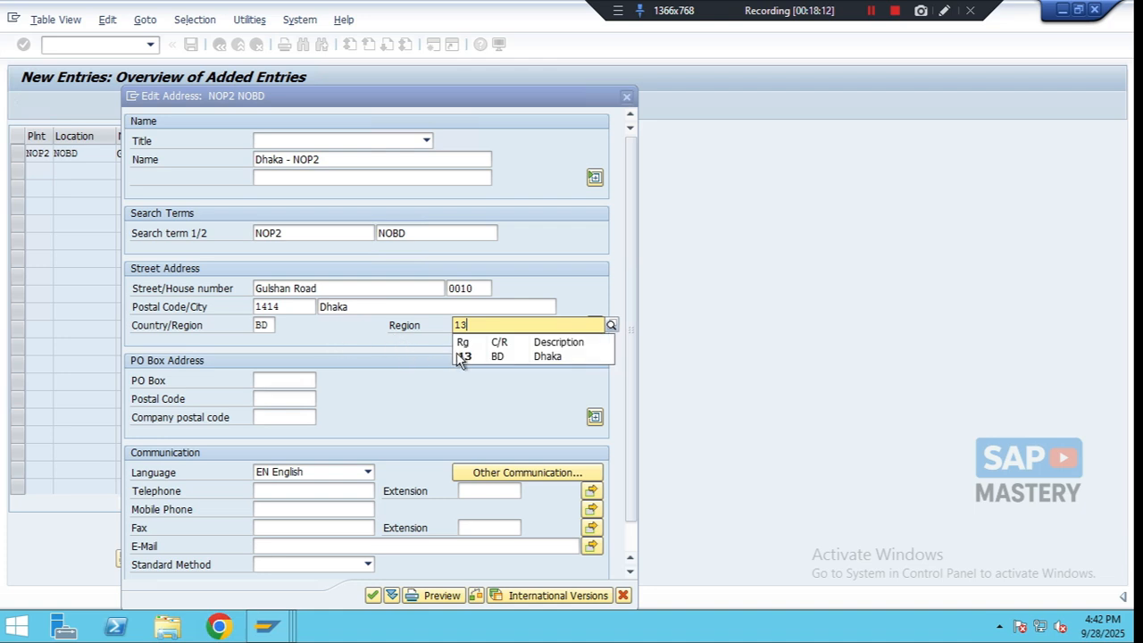
click(459, 355)
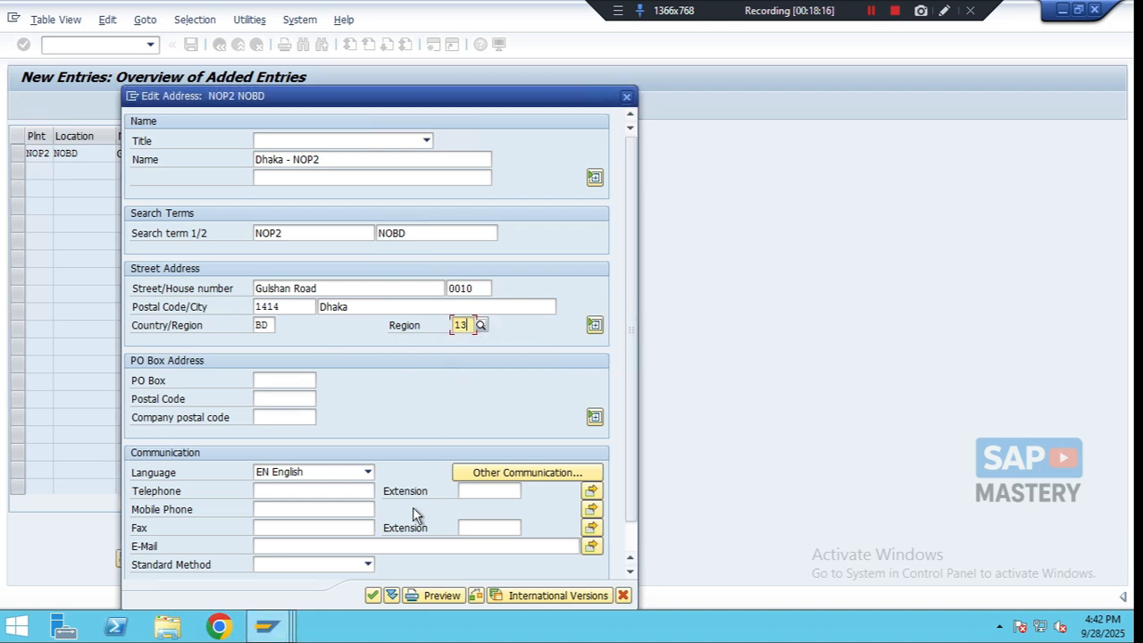
click(372, 595)
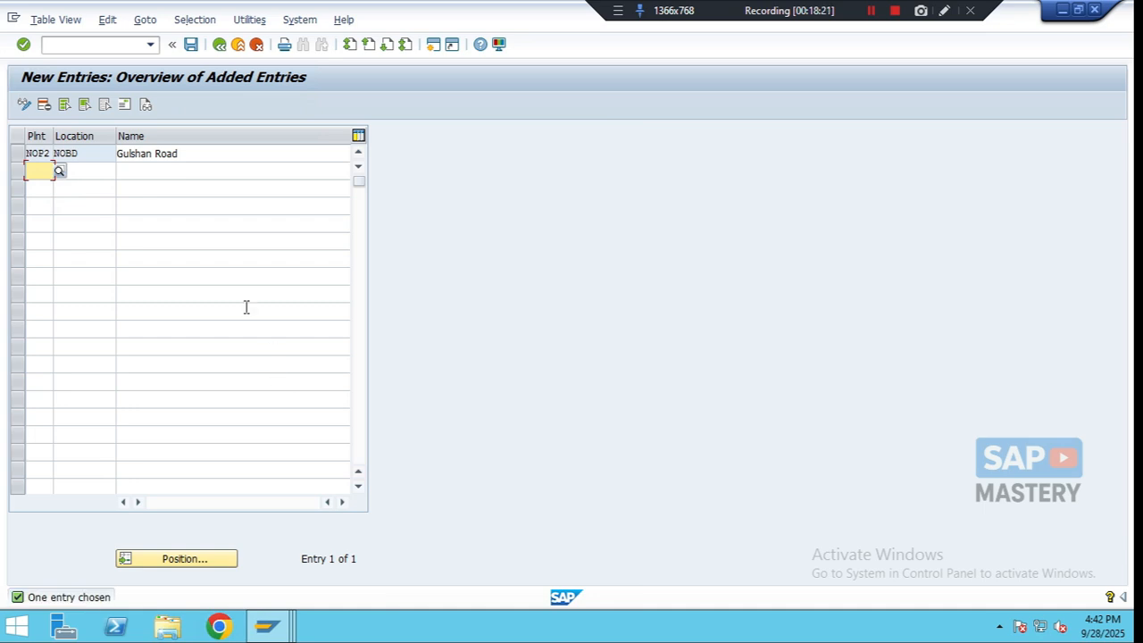
- Rename the NOP2 NOBD location entry to Gulshan Dhaka
click(189, 150)
key(BackSpace)
key(BackSpace)
key(BackSpace)
key(BackSpace)
text(Dhaka)
- Save the location under a new customizing request described as Define Location, then return to the IMG
click(190, 45)
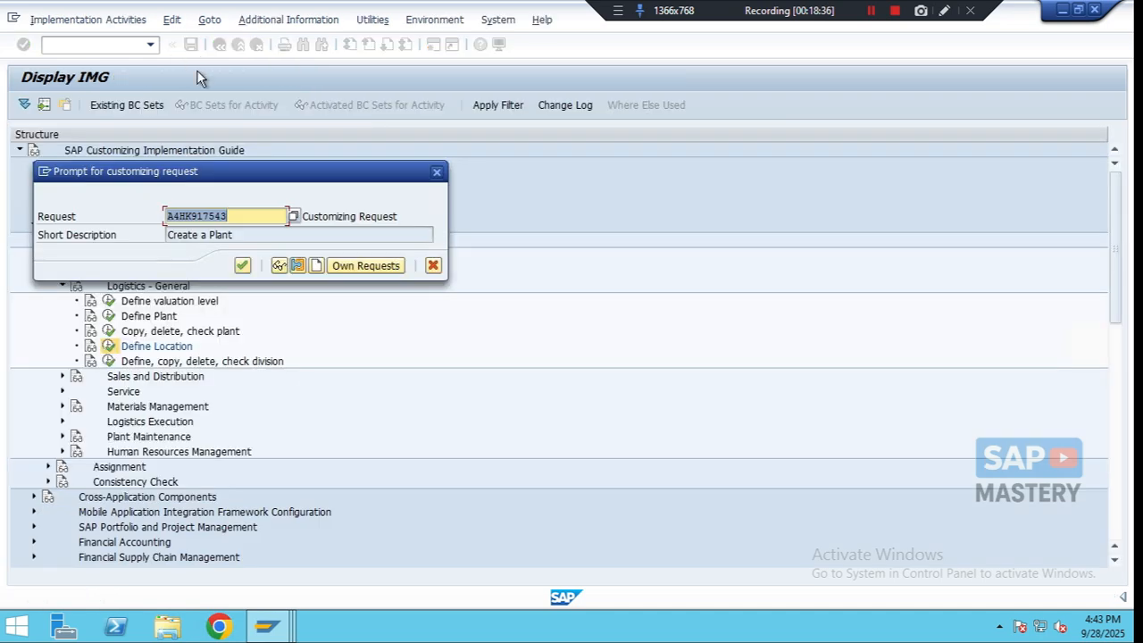
click(315, 265)
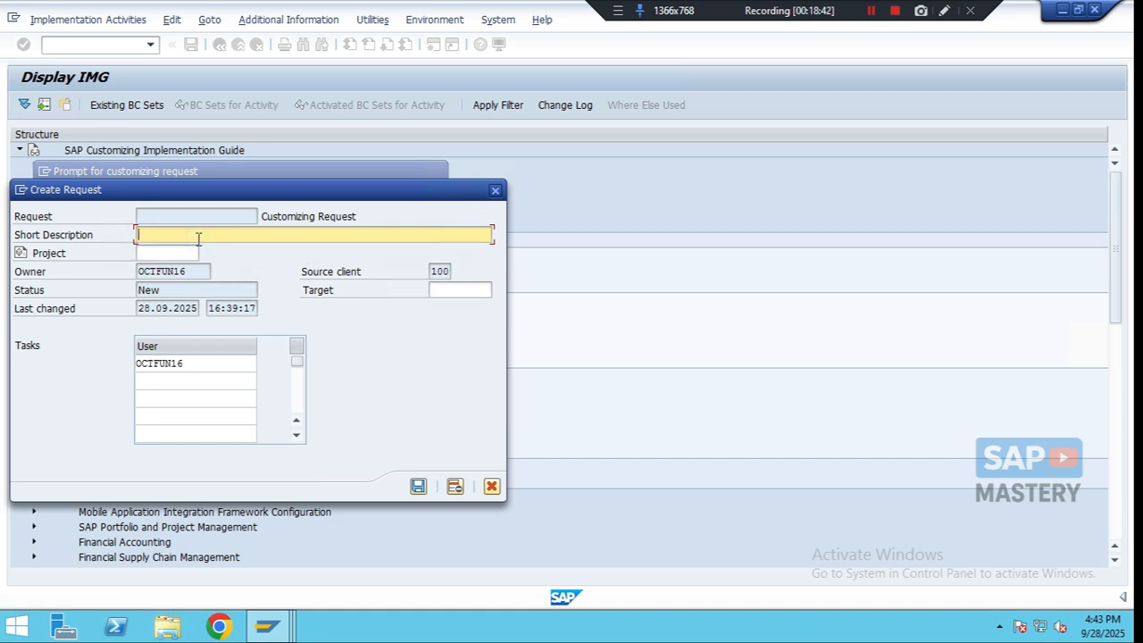
text(Define Location)
click(419, 487)
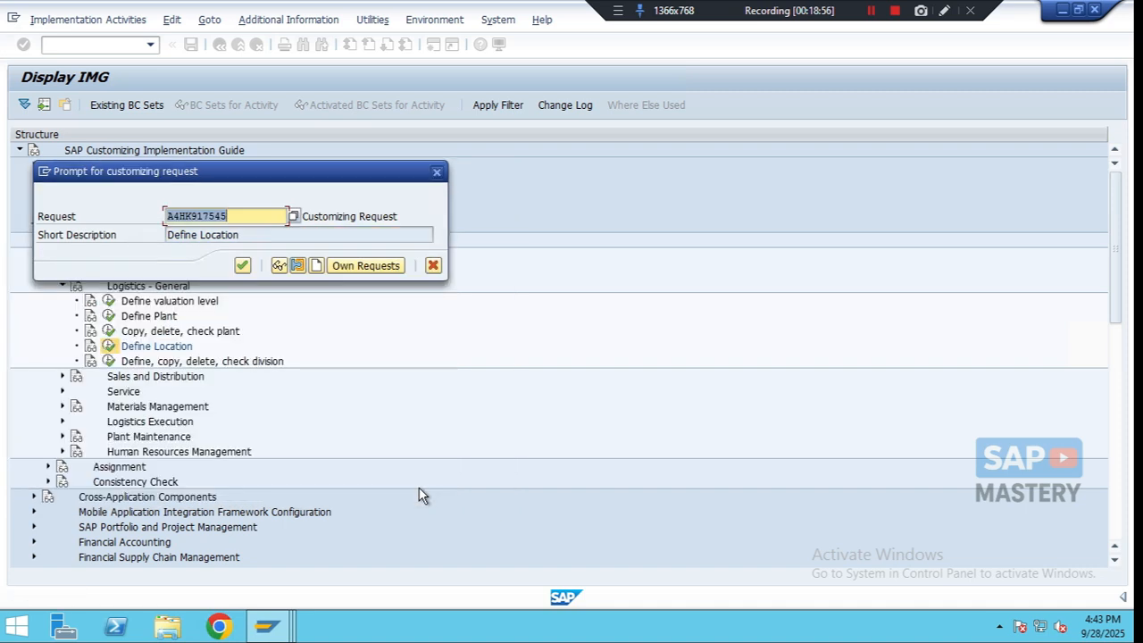
click(242, 267)
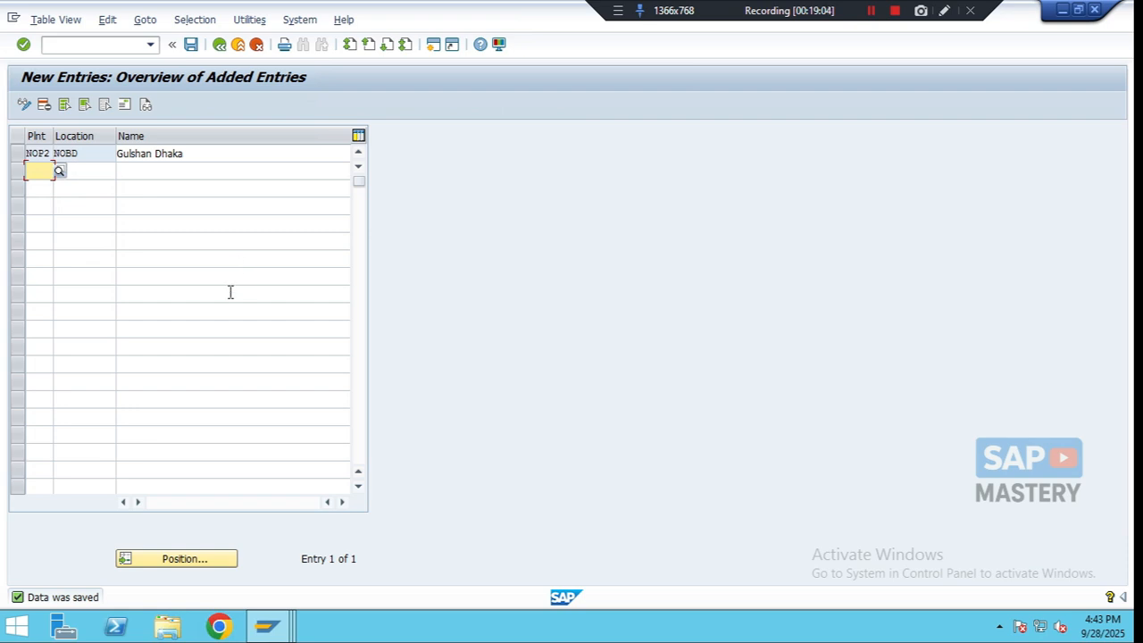
click(218, 46)
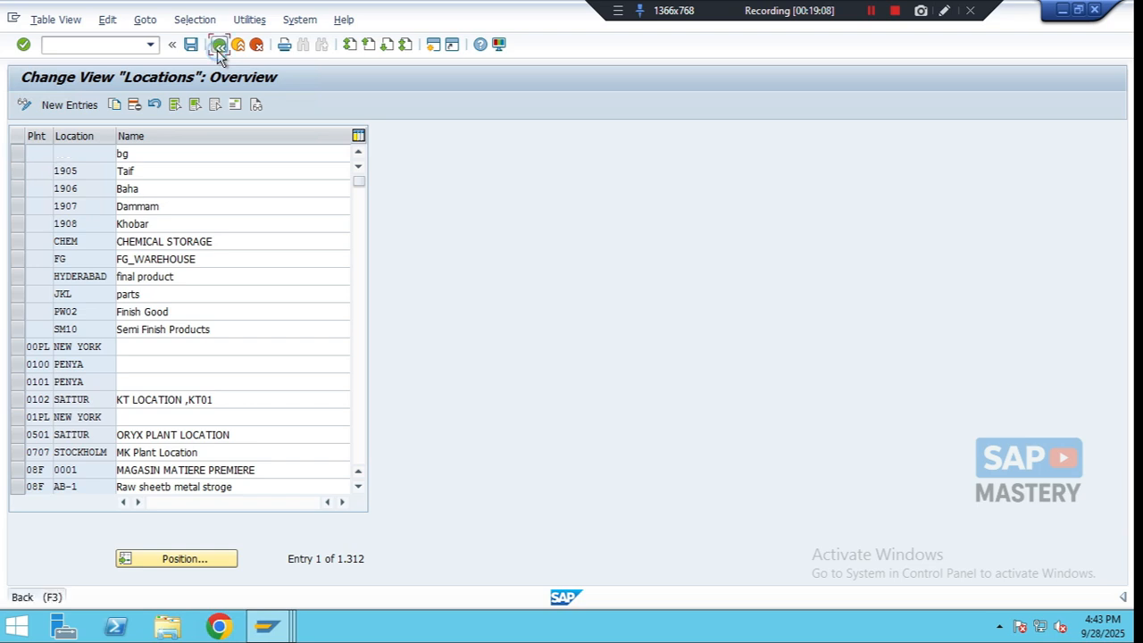
click(218, 47)
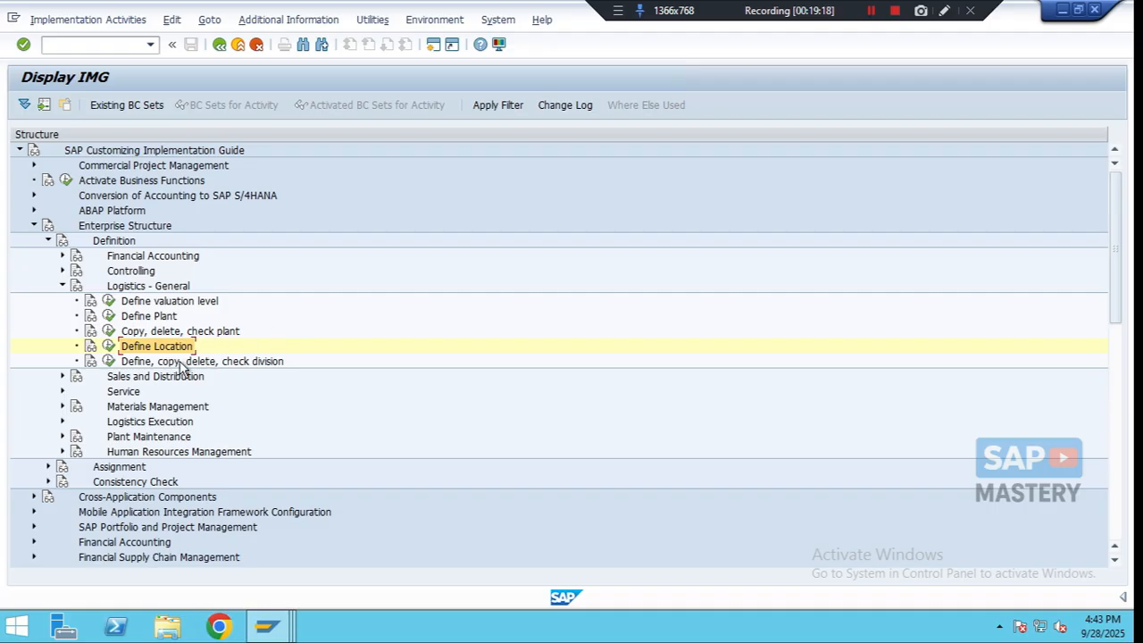
- Open the Define Division activity and start adding new division entries
click(262, 361)
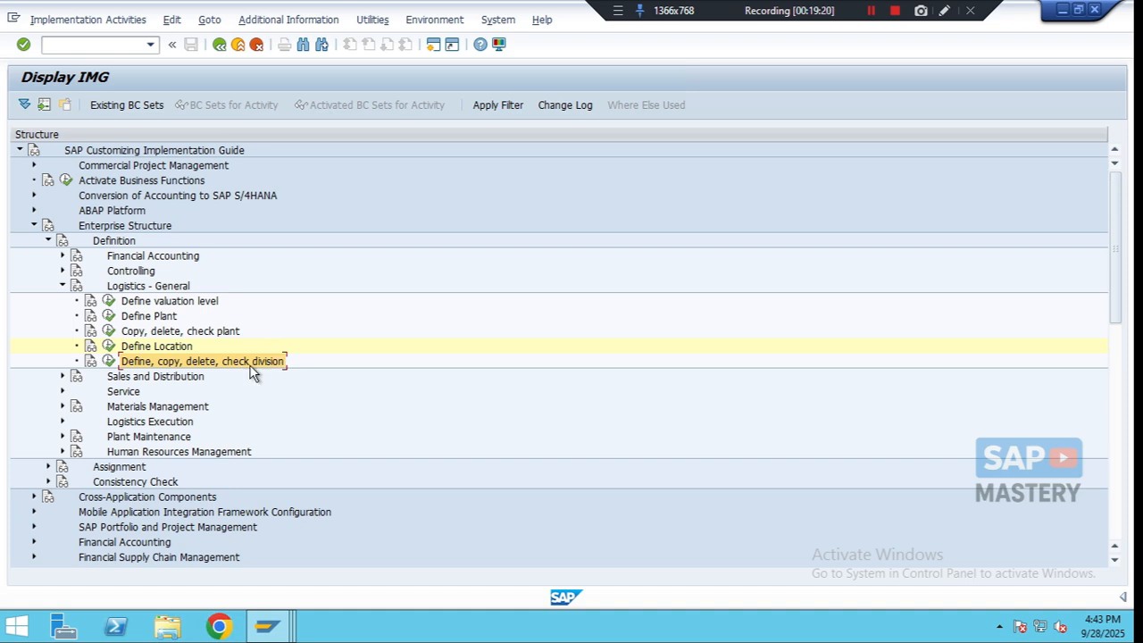
click(108, 362)
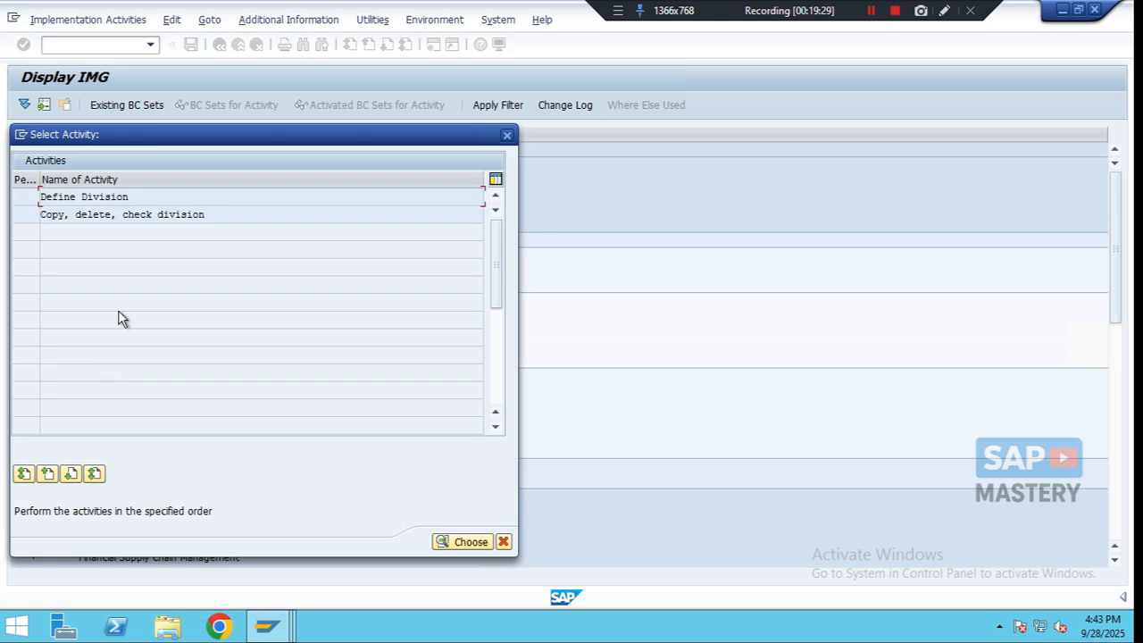
double_click(90, 198)
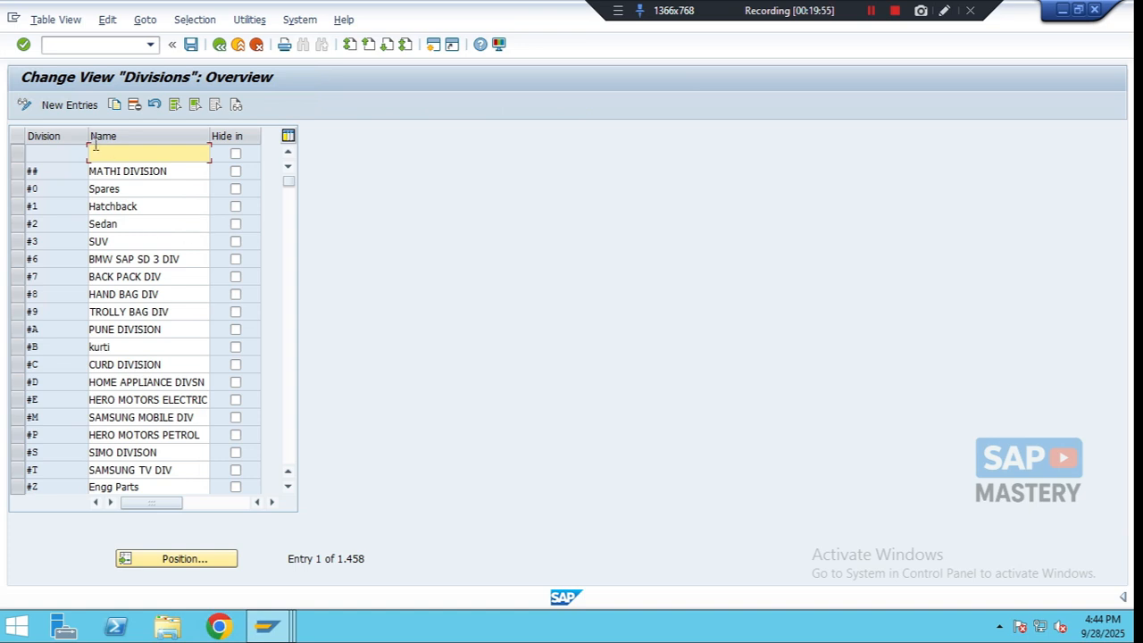
click(68, 105)
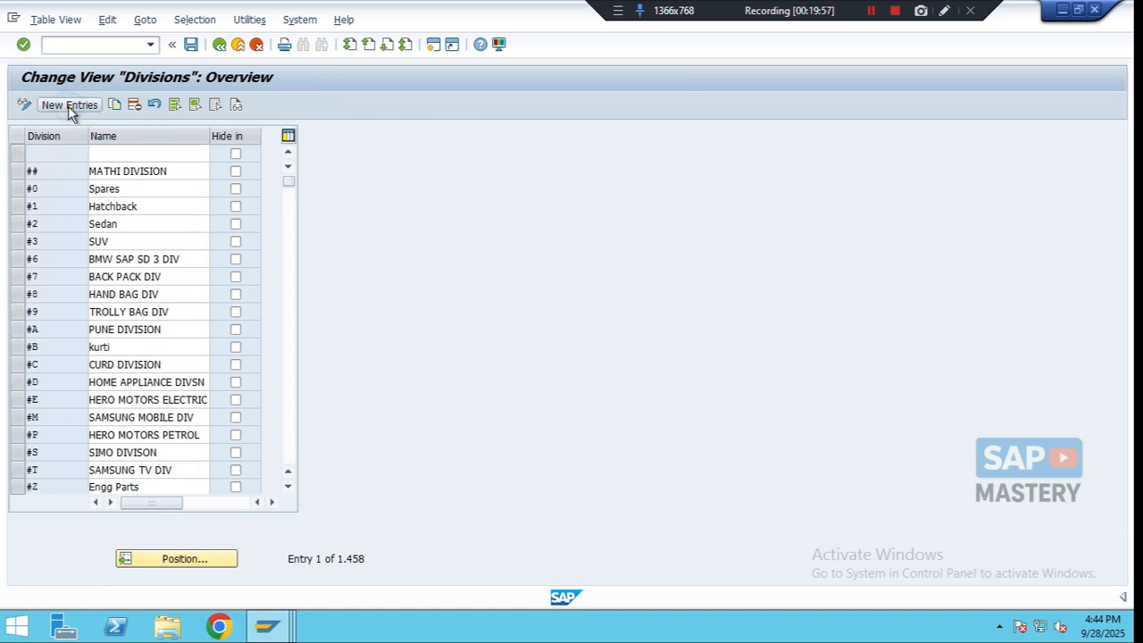
- Add division 2N named Dhaka Bangladesh
click(57, 153)
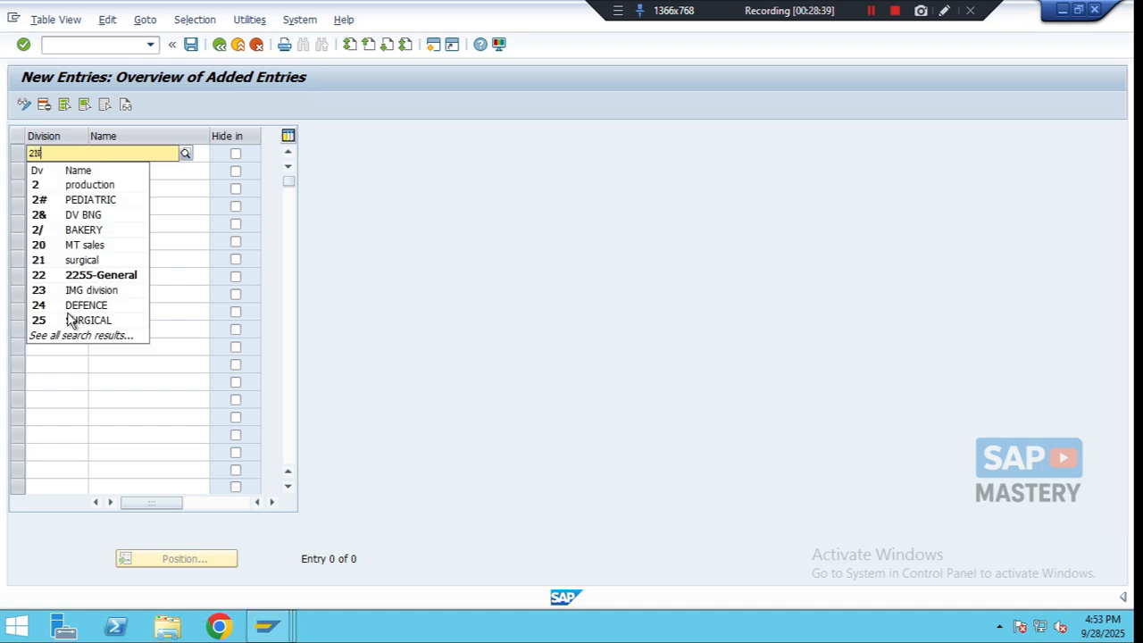
key(Tab)
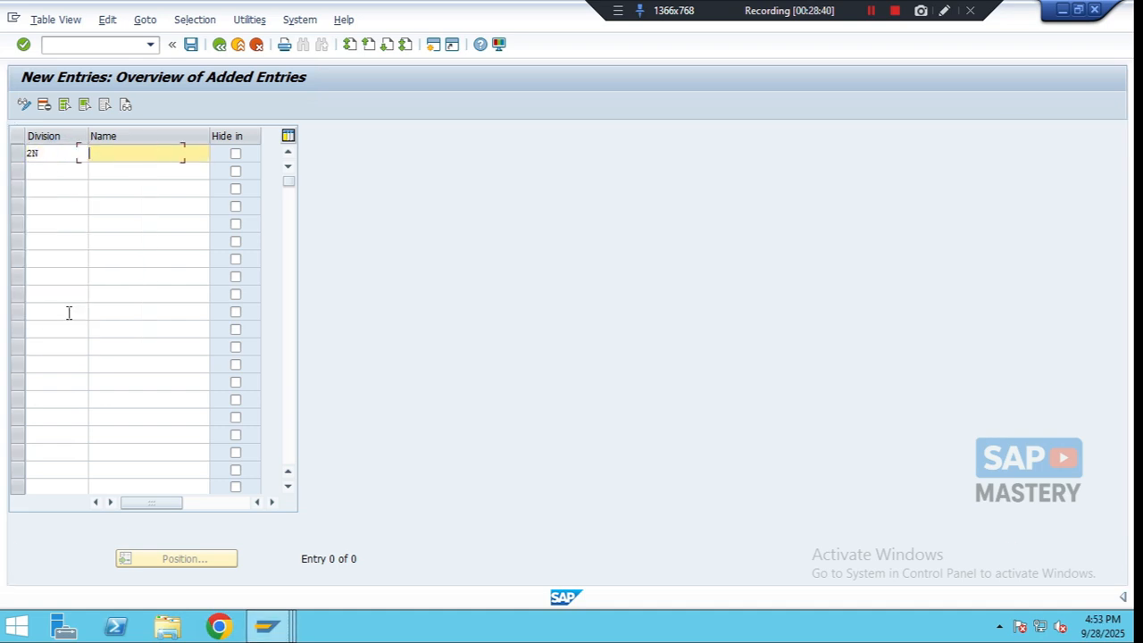
text(dHA)
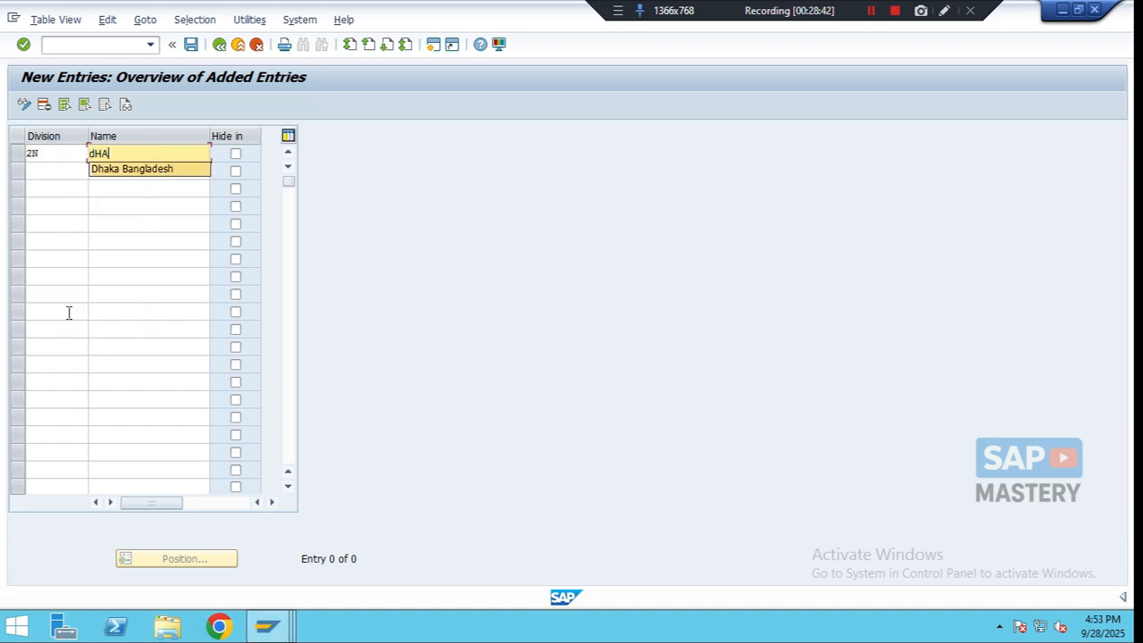
key(Down)
key(Return)
key(Tab)
key(Tab)
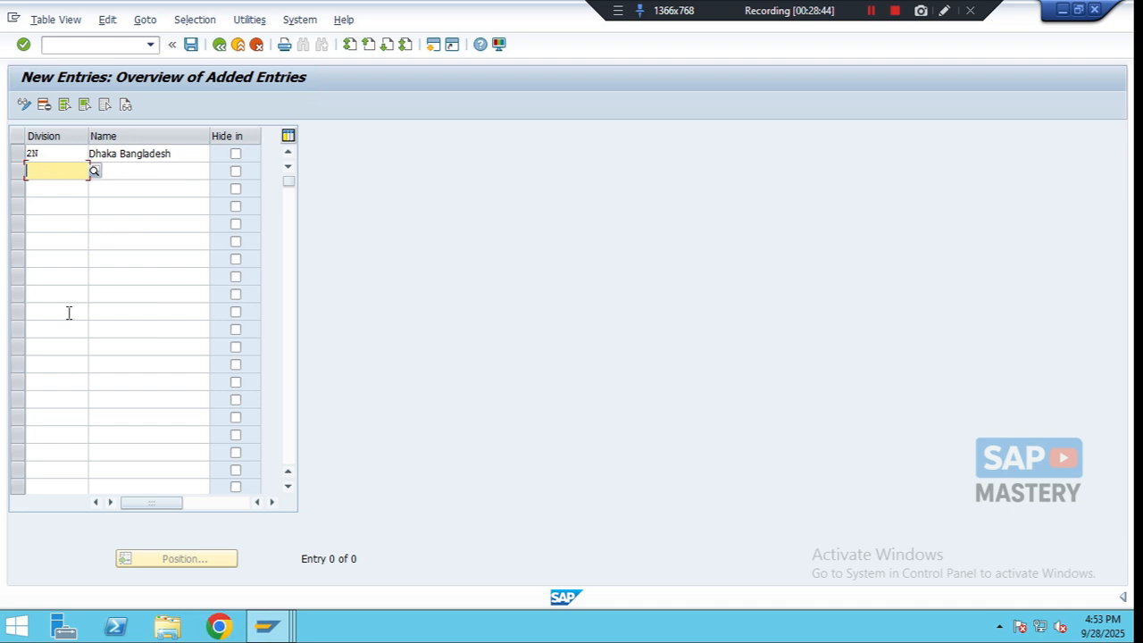
- Add division 3N named New York USA
text(3N)
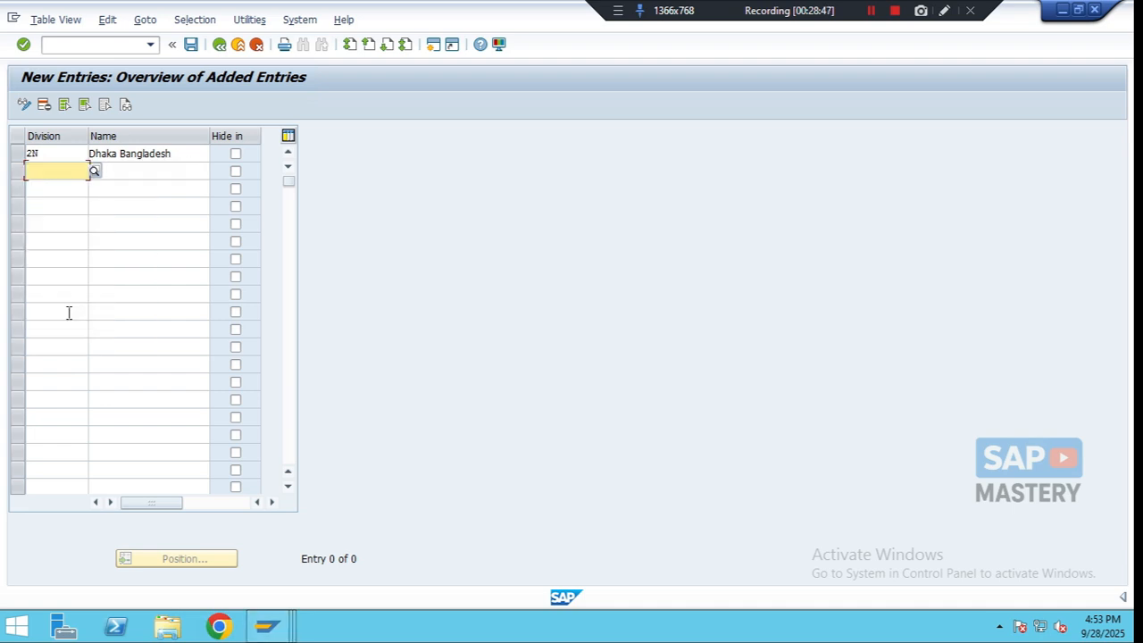
key(Tab)
text(N)
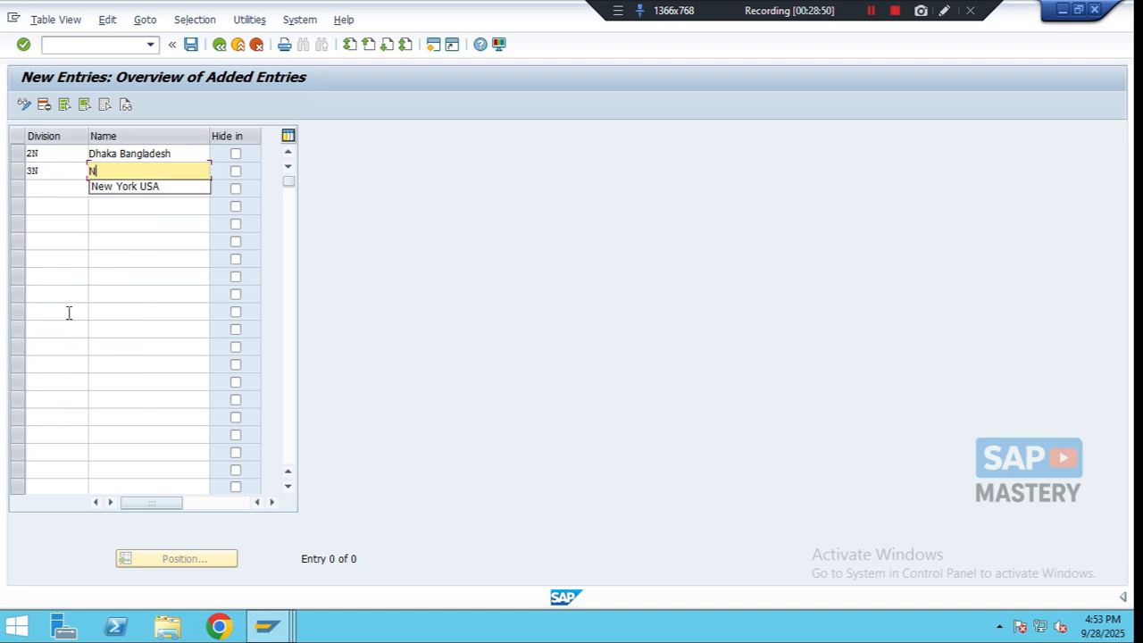
key(Down)
key(Return)
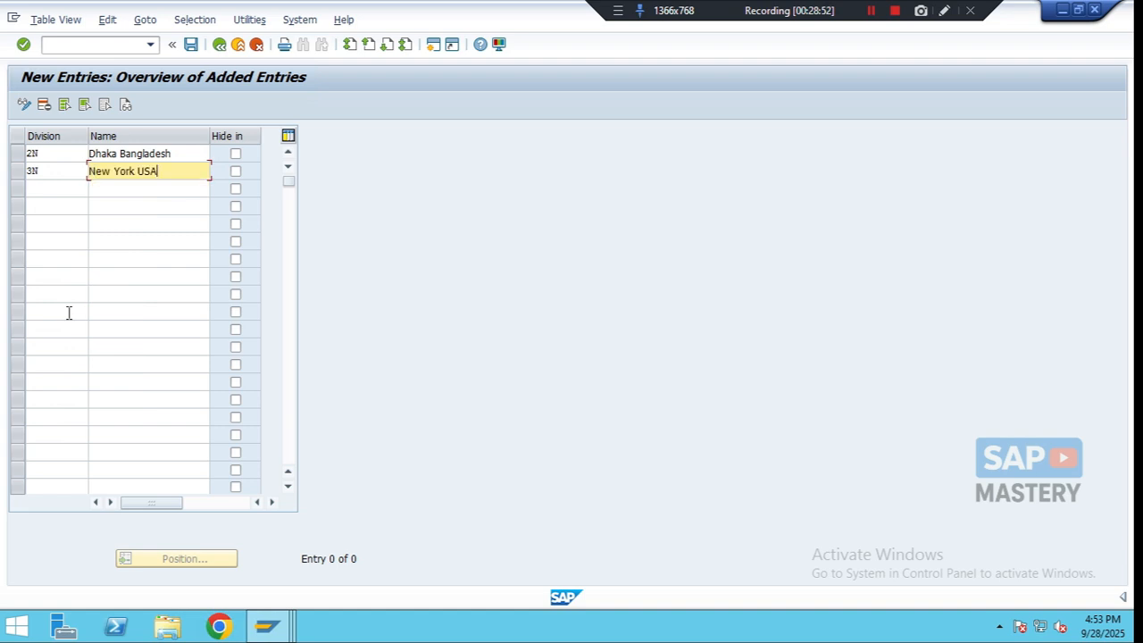
key(Return)
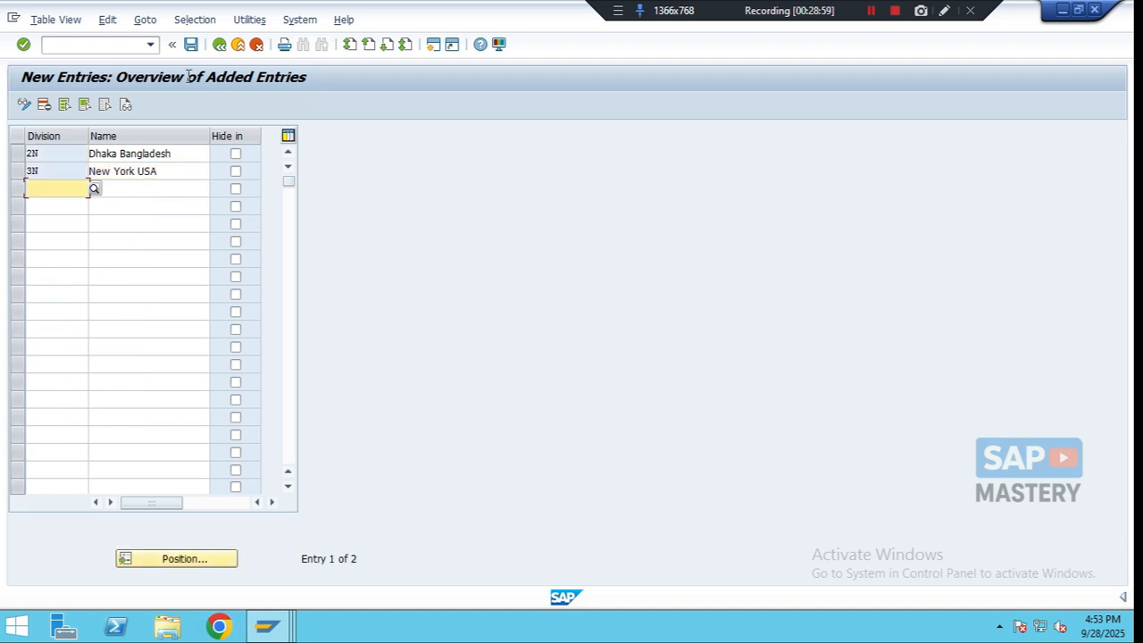
- Save the divisions under a new customizing request described as Creae a Division, then return to the IMG
click(190, 45)
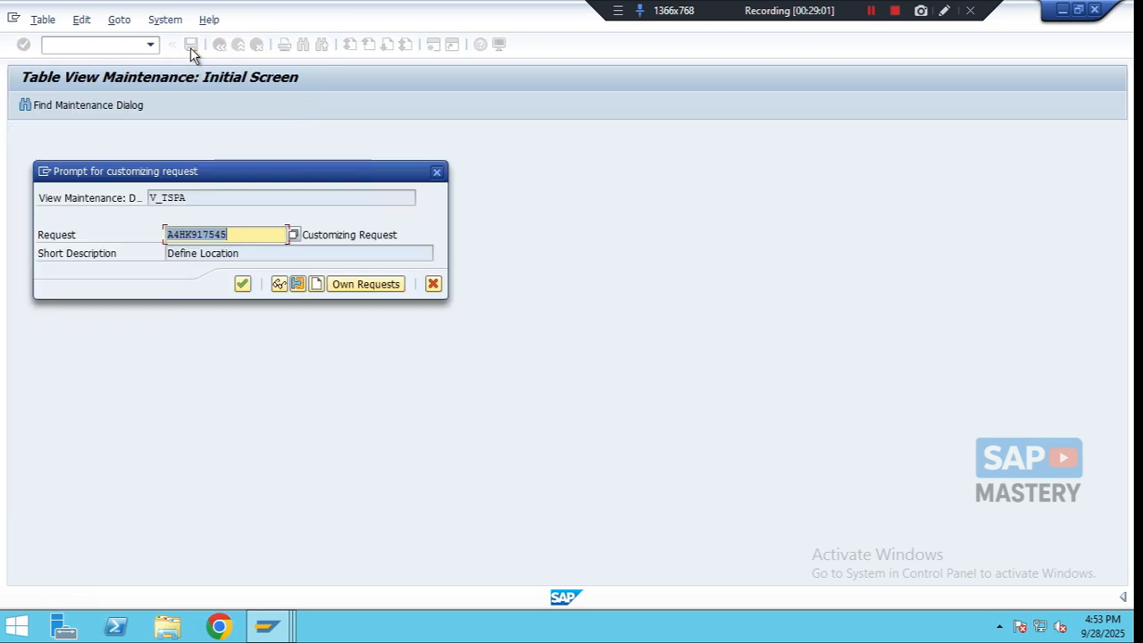
click(316, 283)
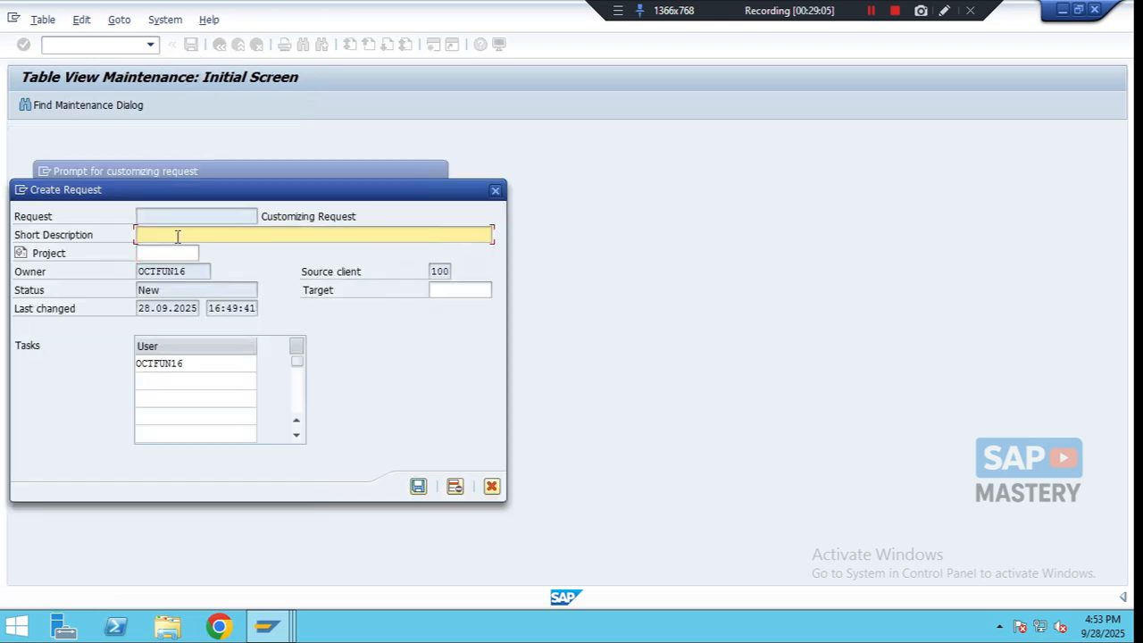
text(Creae a Division)
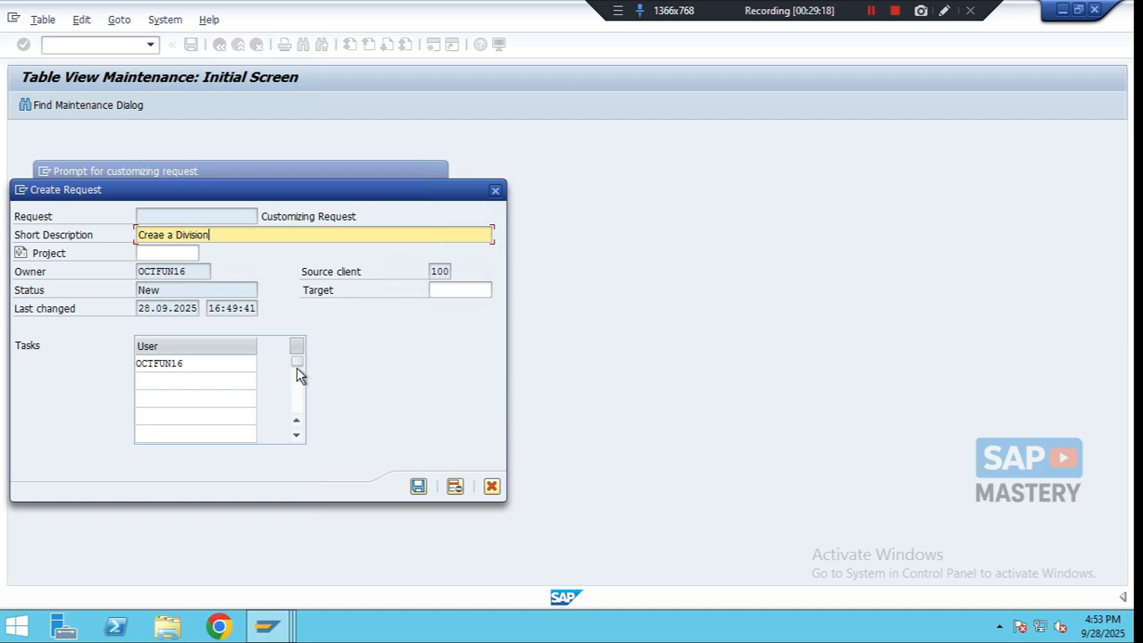
click(418, 487)
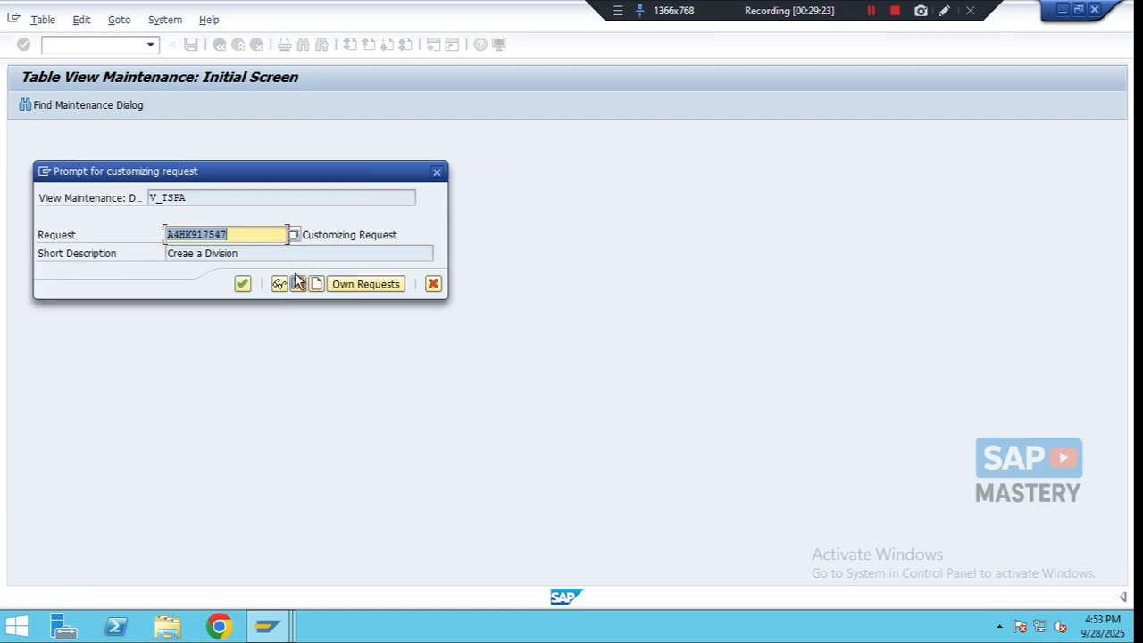
click(240, 287)
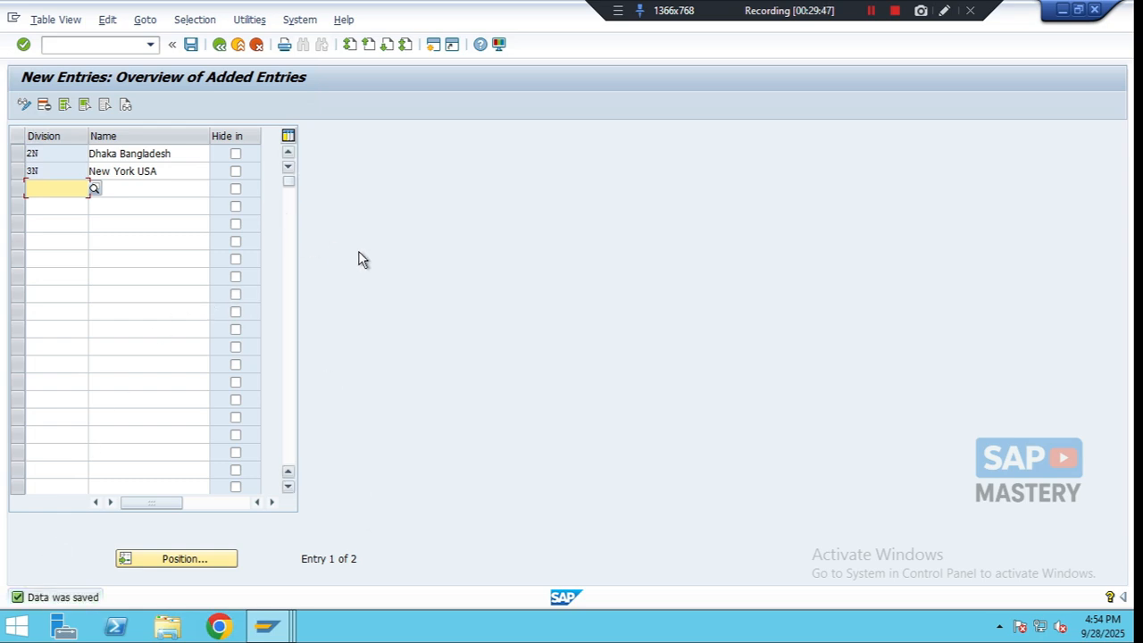
click(220, 46)
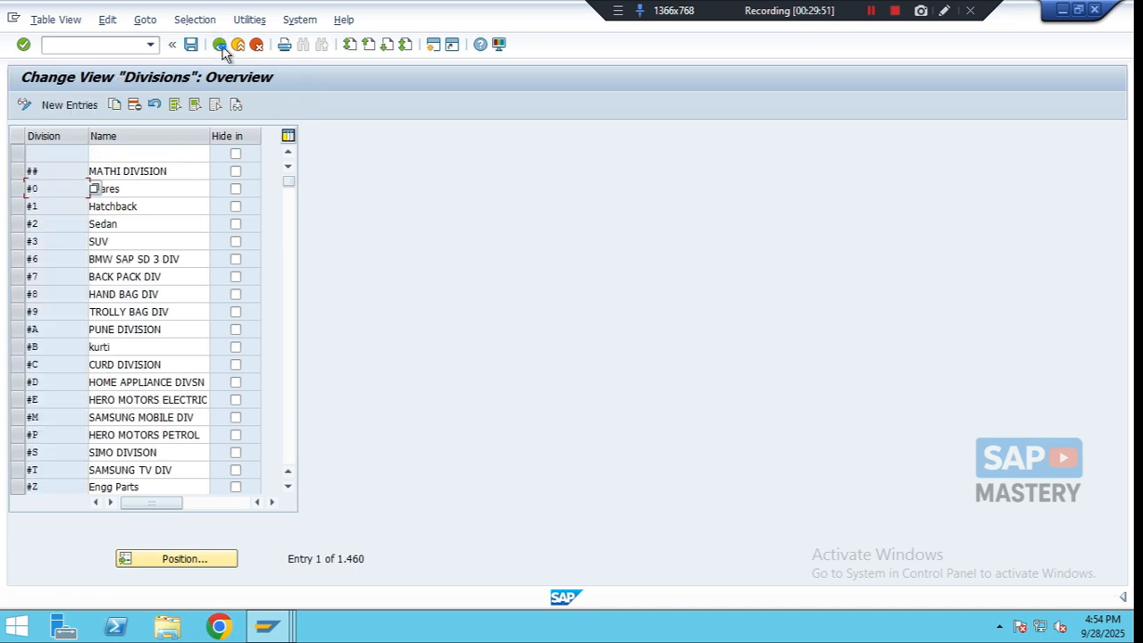
click(220, 45)
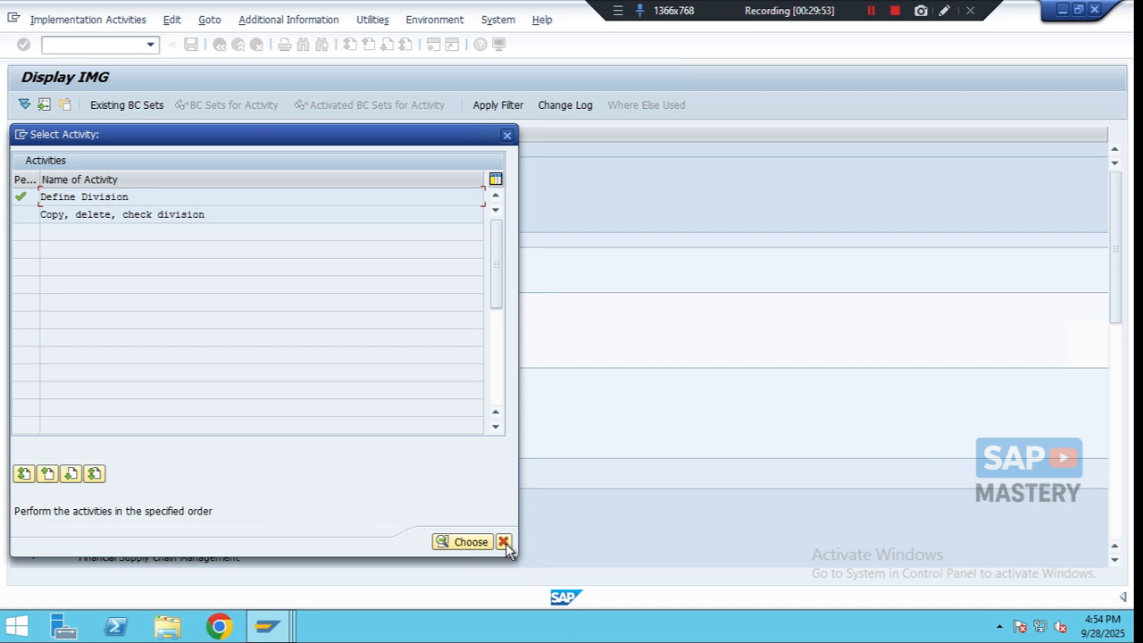
click(503, 542)
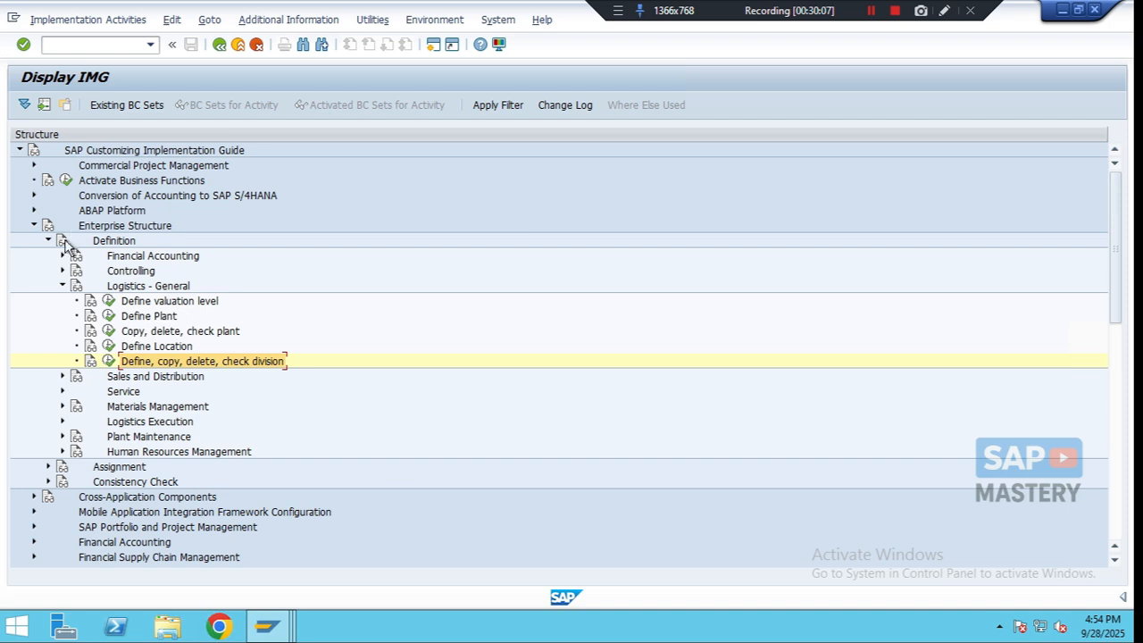
- Expand the Assignment node and its Logistics - General section under Enterprise Structure
click(107, 228)
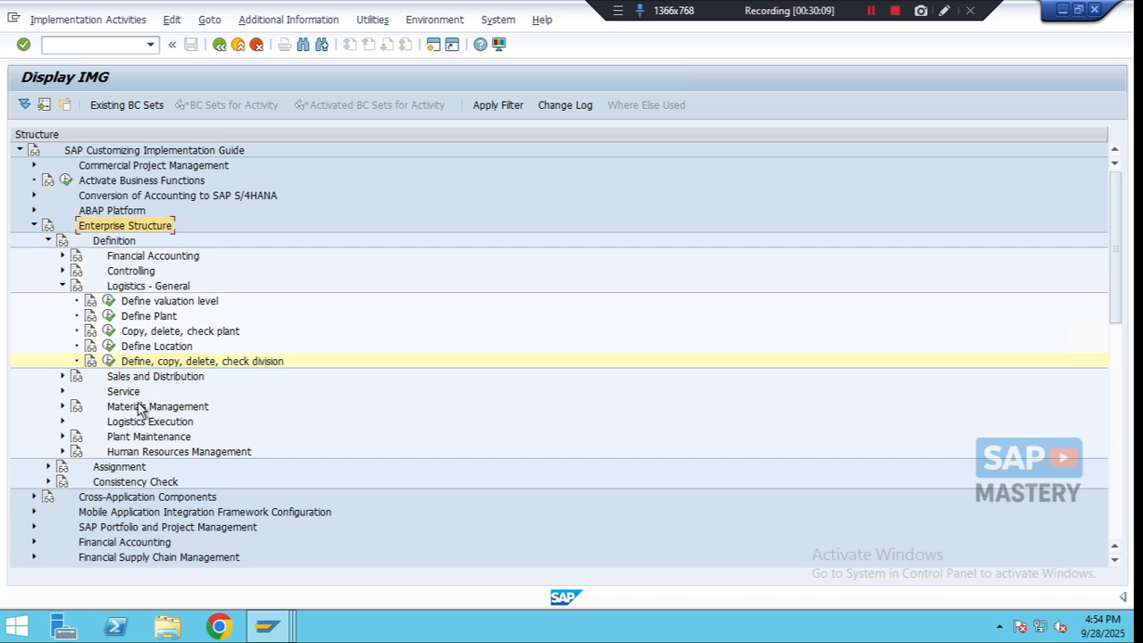
click(49, 467)
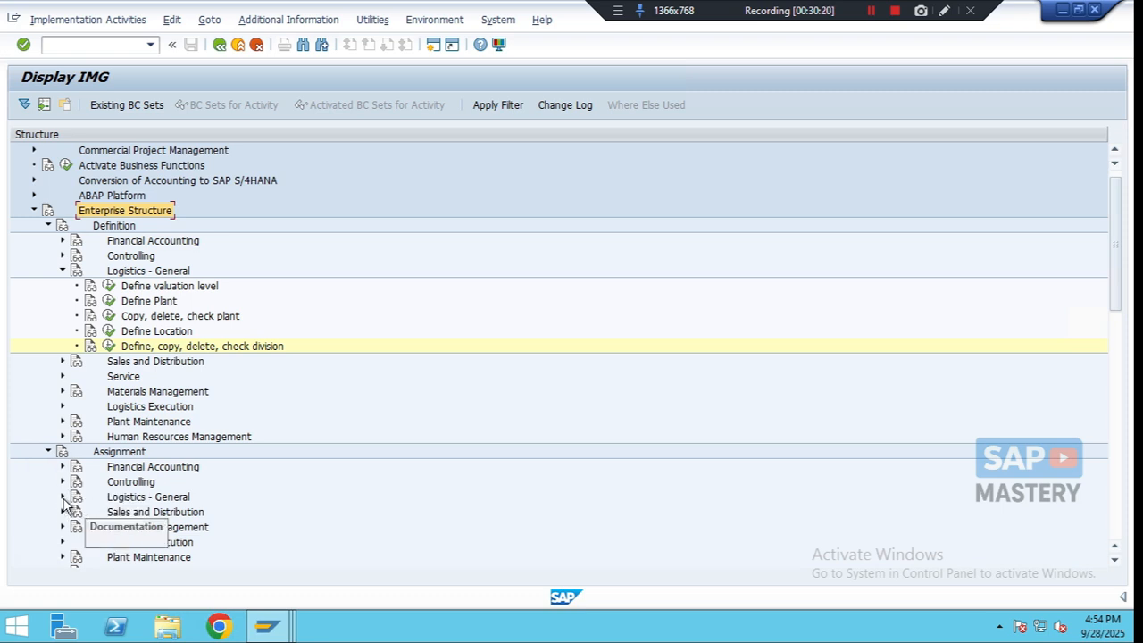
click(62, 497)
scroll(198, 474, down, 2)
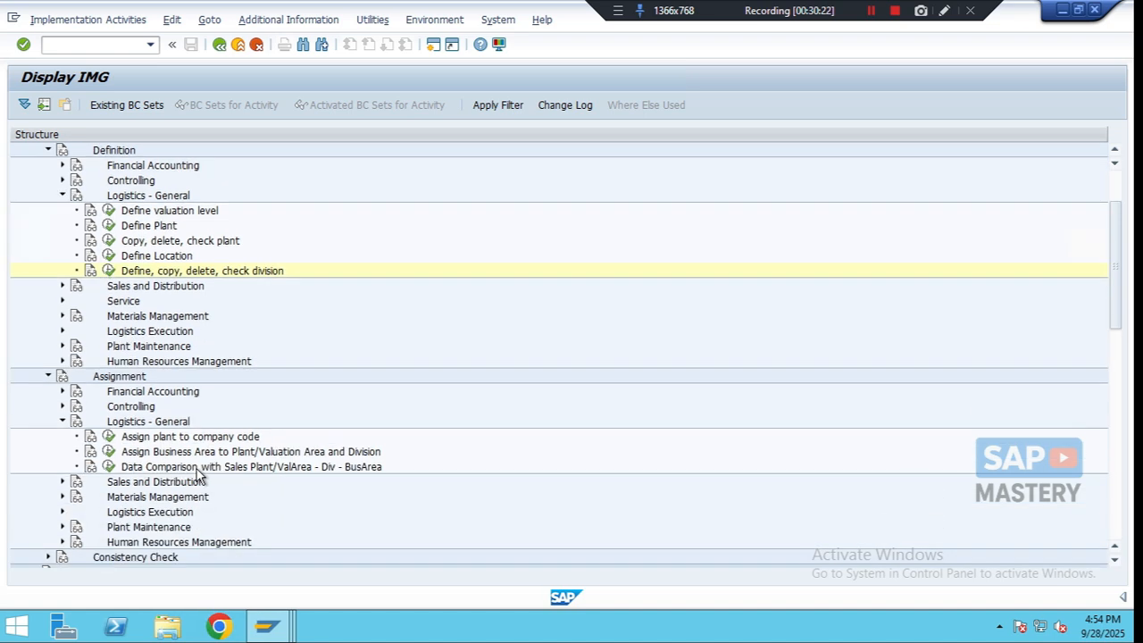
scroll(198, 473, down, 1)
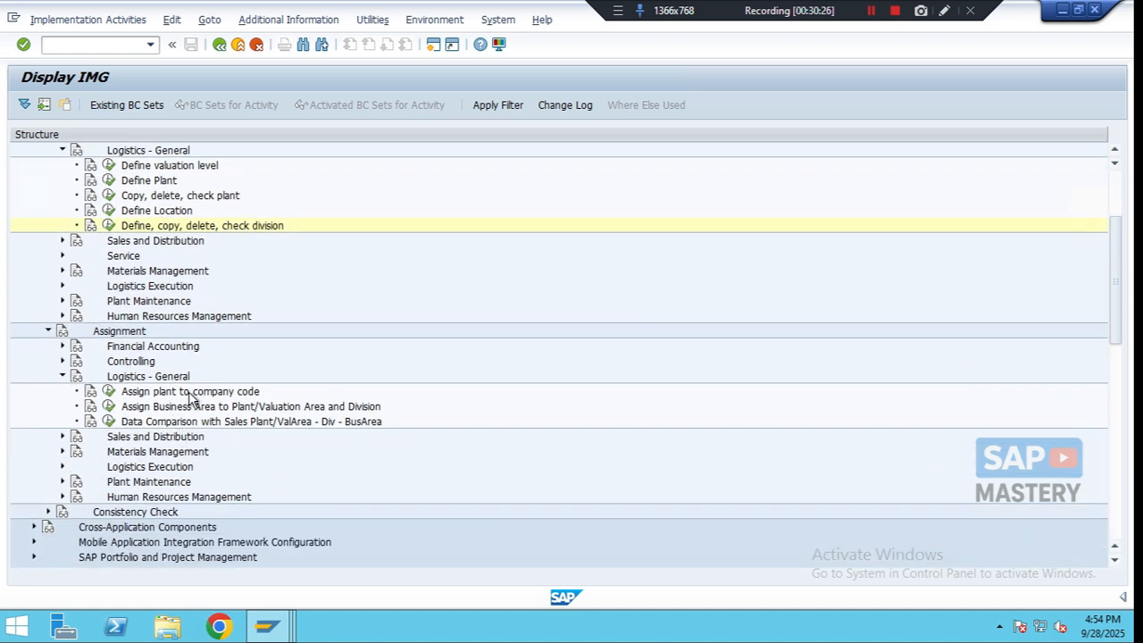
- Open the plant-to-company-code assignment and add a new entry assigning plant NOF1 to company code NOBD
click(109, 392)
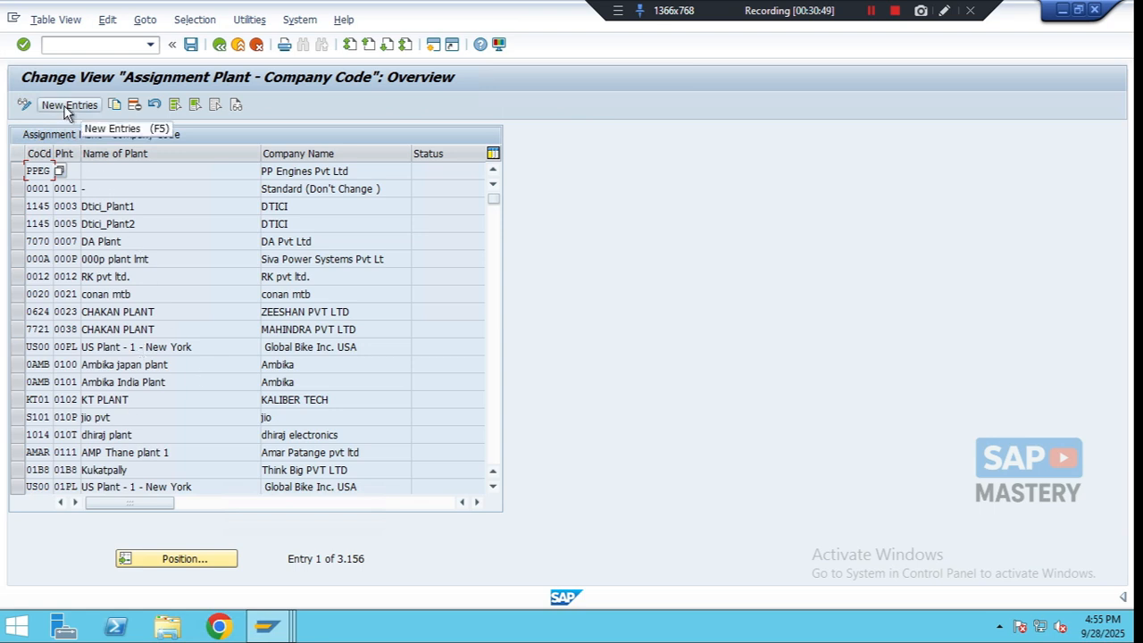
click(64, 111)
click(38, 241)
click(40, 178)
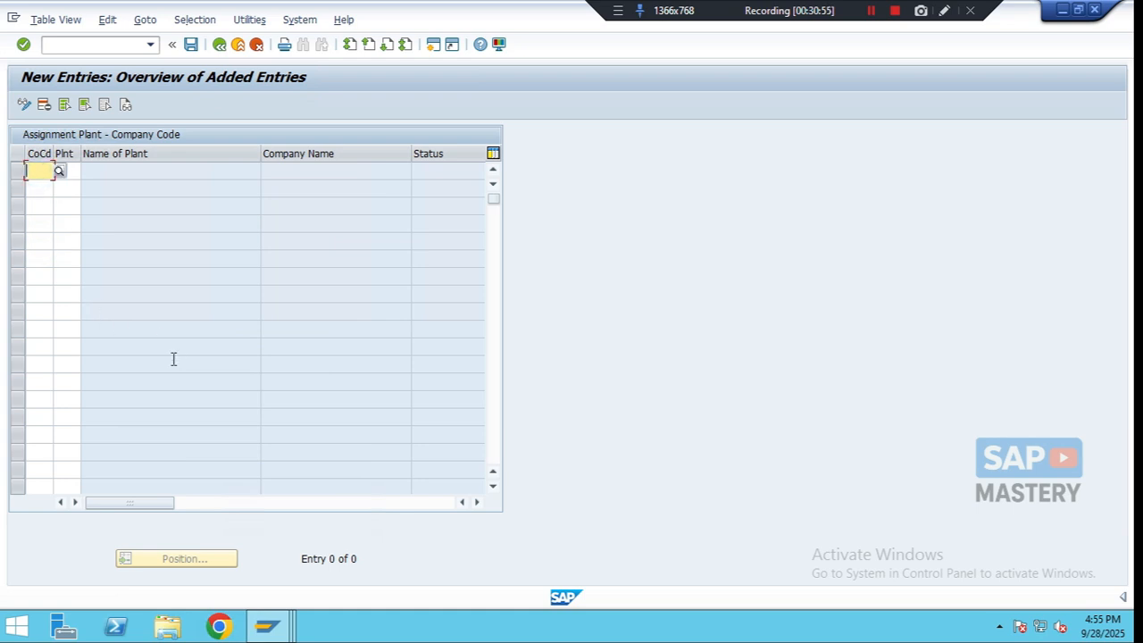
text(NOBD)
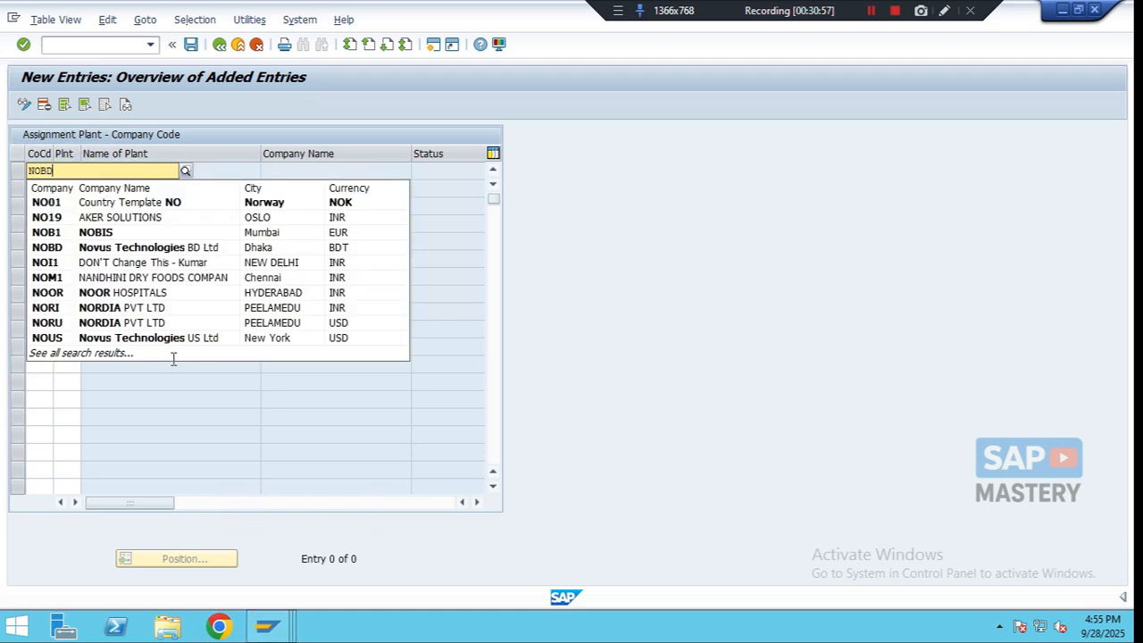
key(Tab)
text(NOF1)
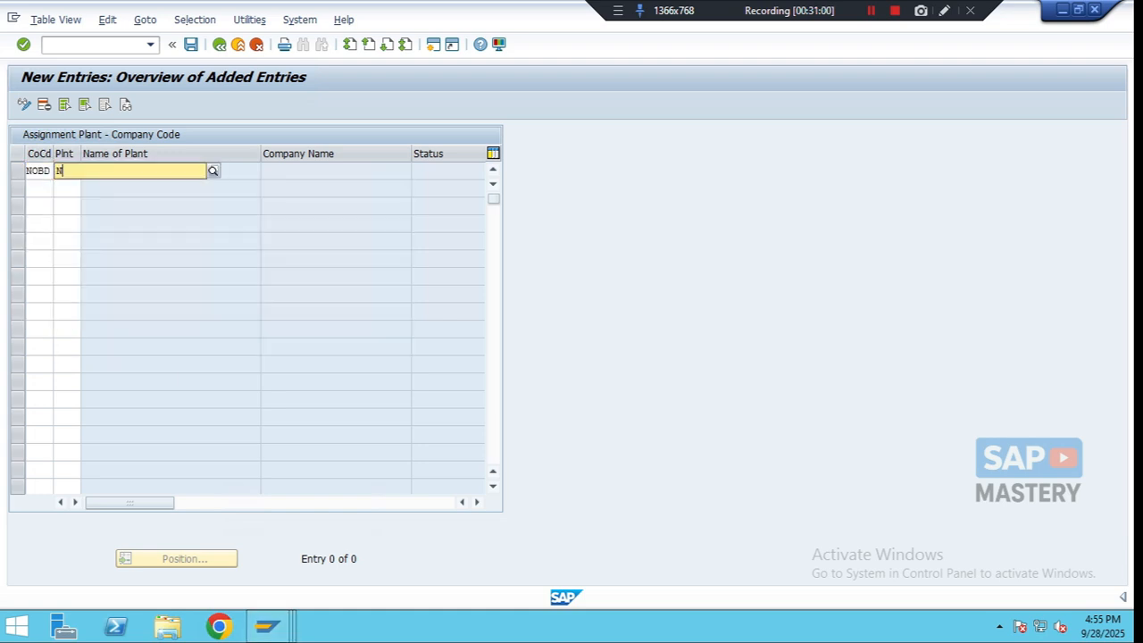
key(Down)
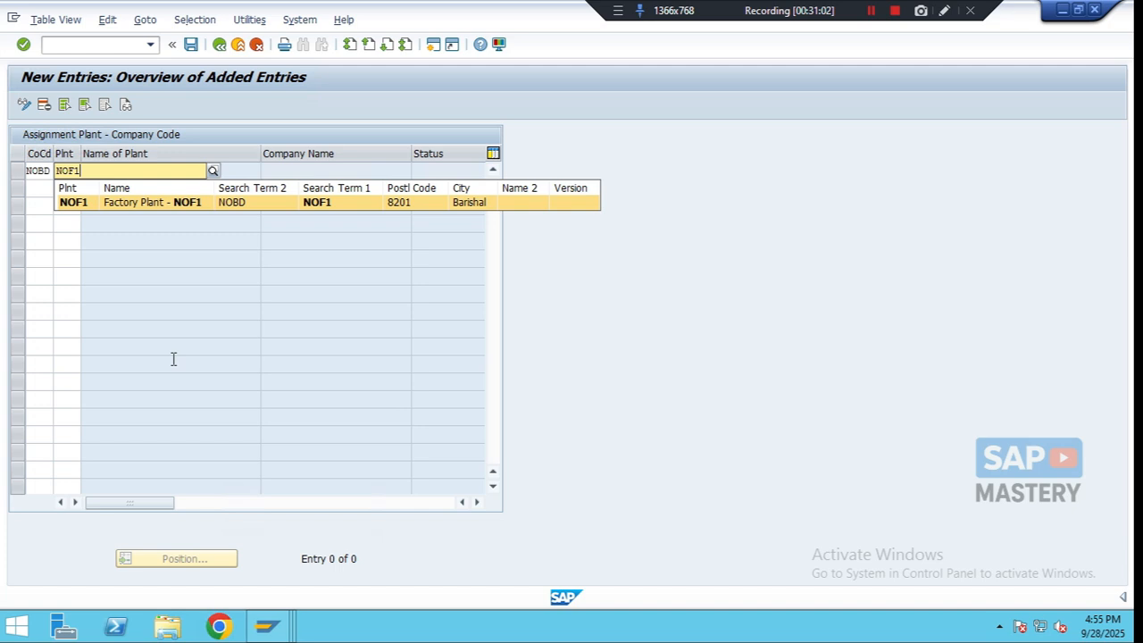
key(Return)
- Add an entry assigning plant NOW1 to company code NOBD
key(Tab)
text(NOBD)
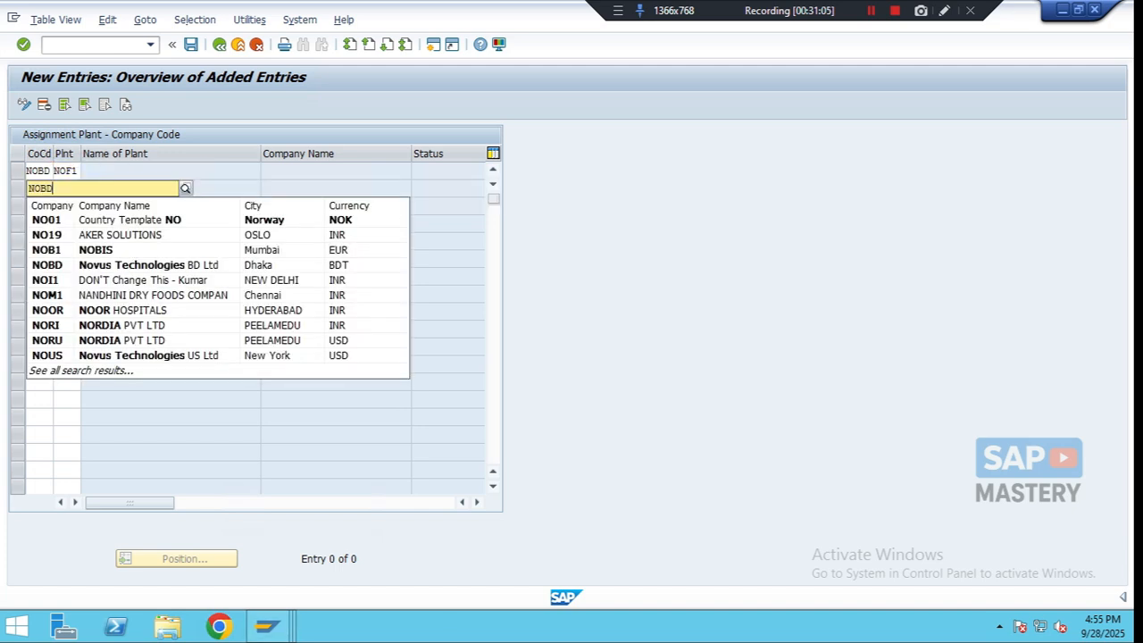
key(Tab)
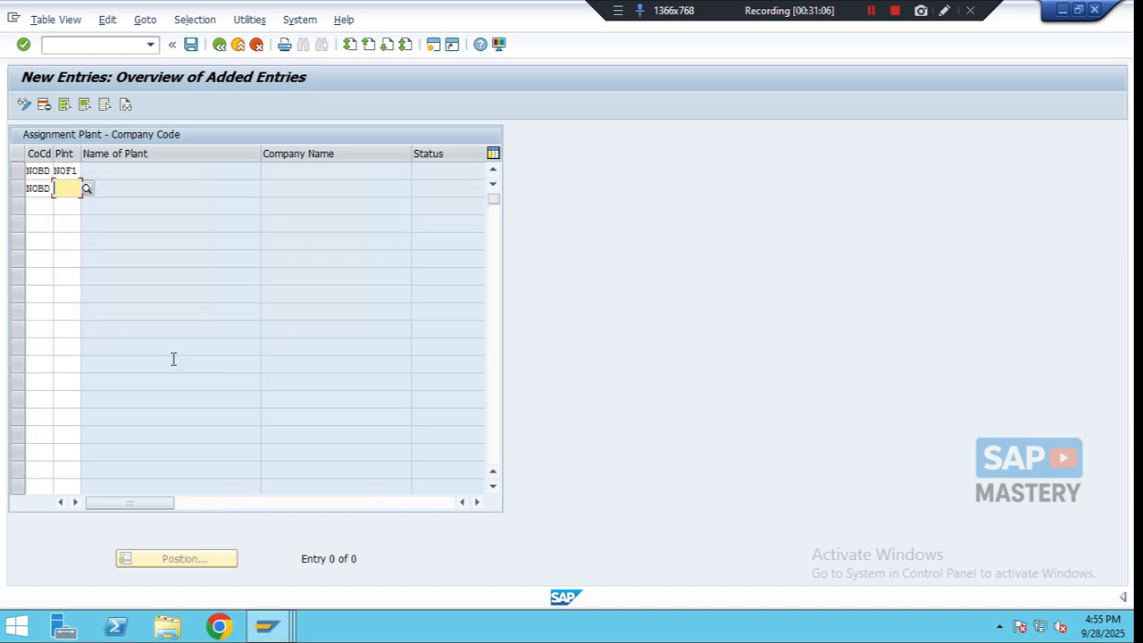
text(NOW1)
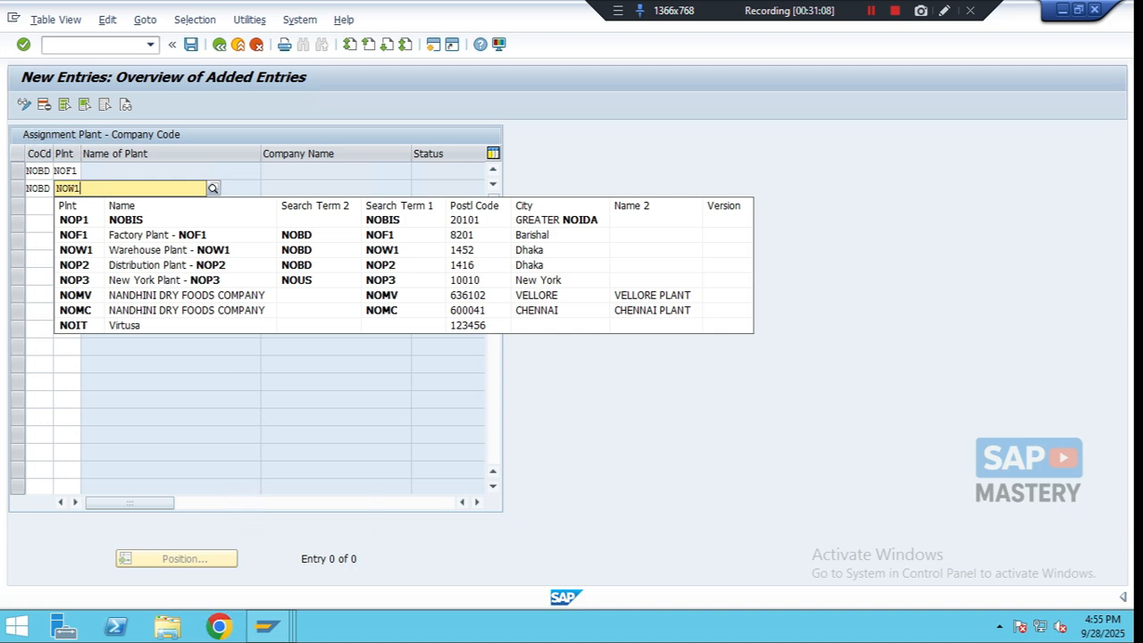
key(Tab)
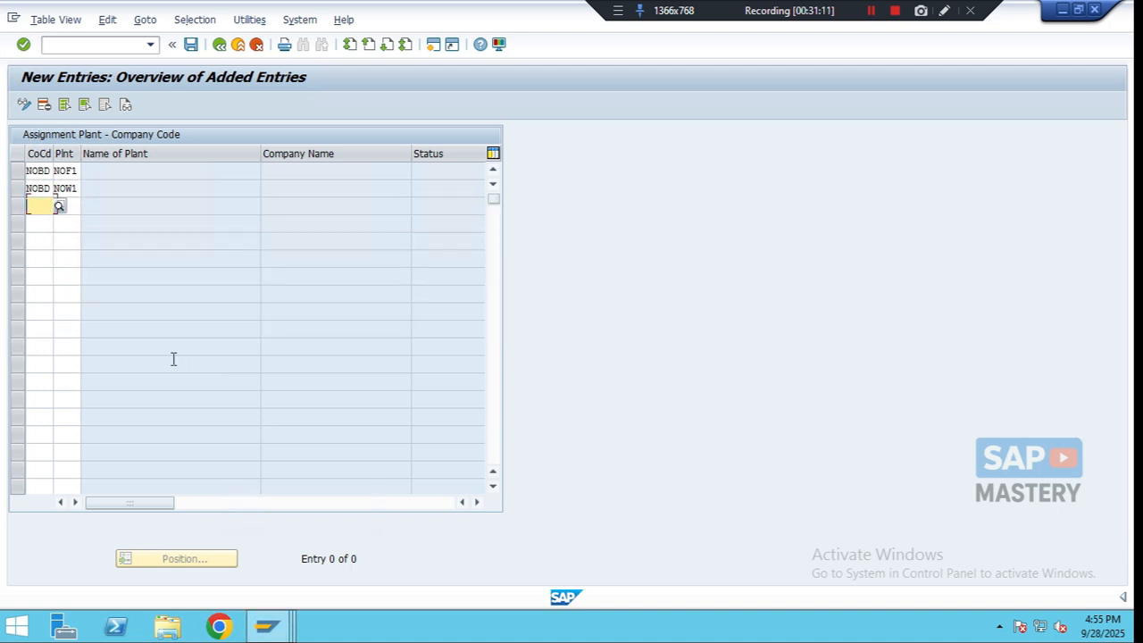
- Add an entry assigning plant NOP2 to company code NOBD
text(NOBD)
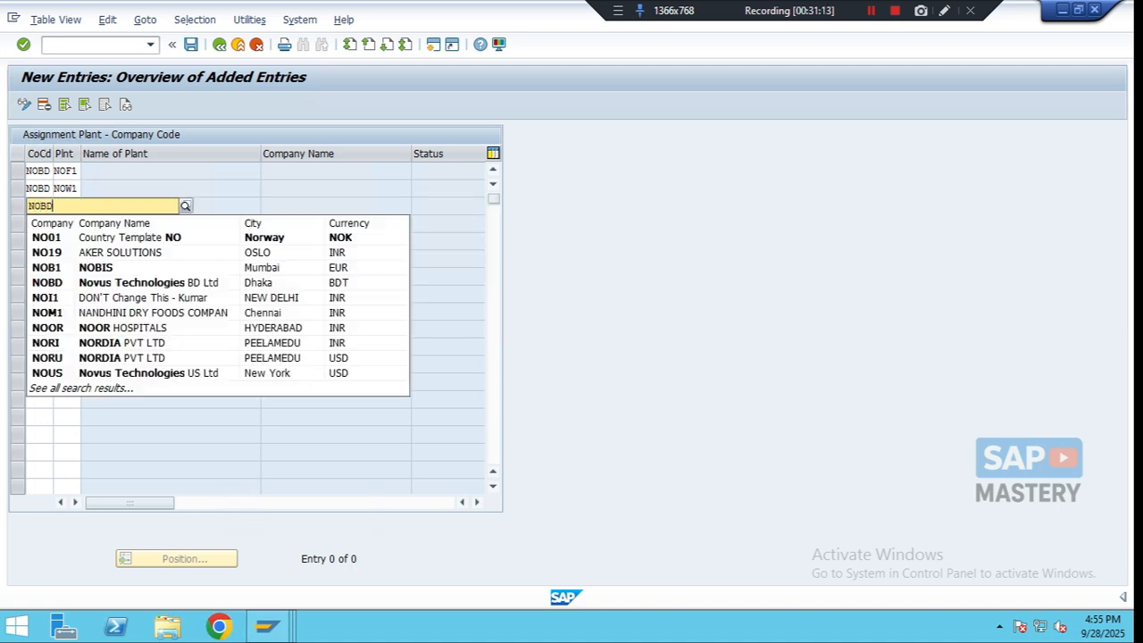
key(Tab)
text(NOP2)
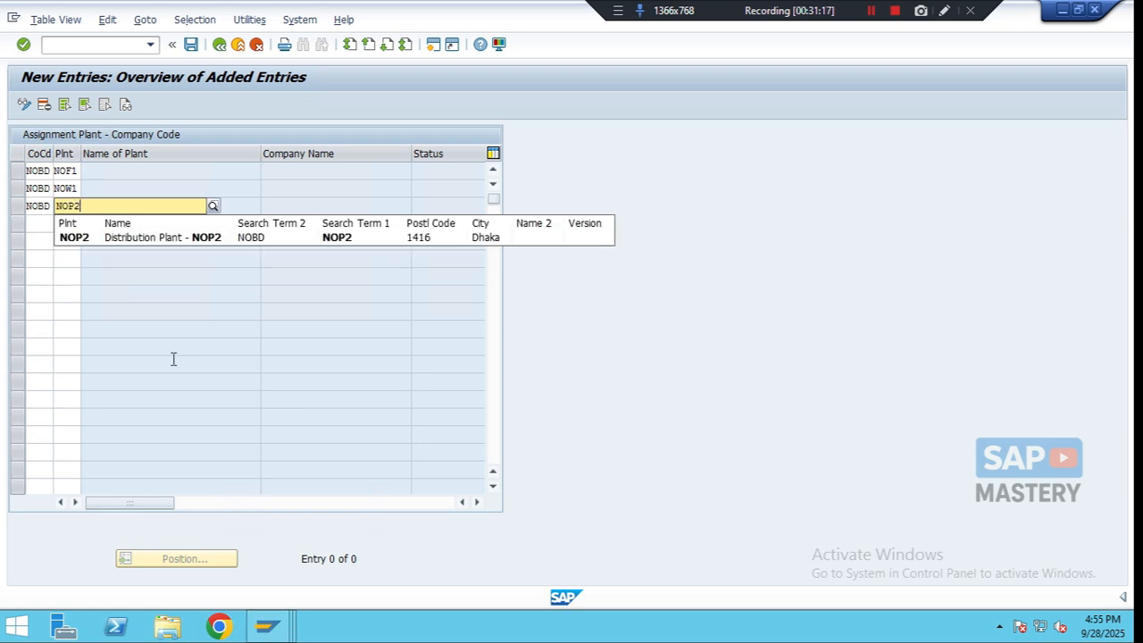
key(Down)
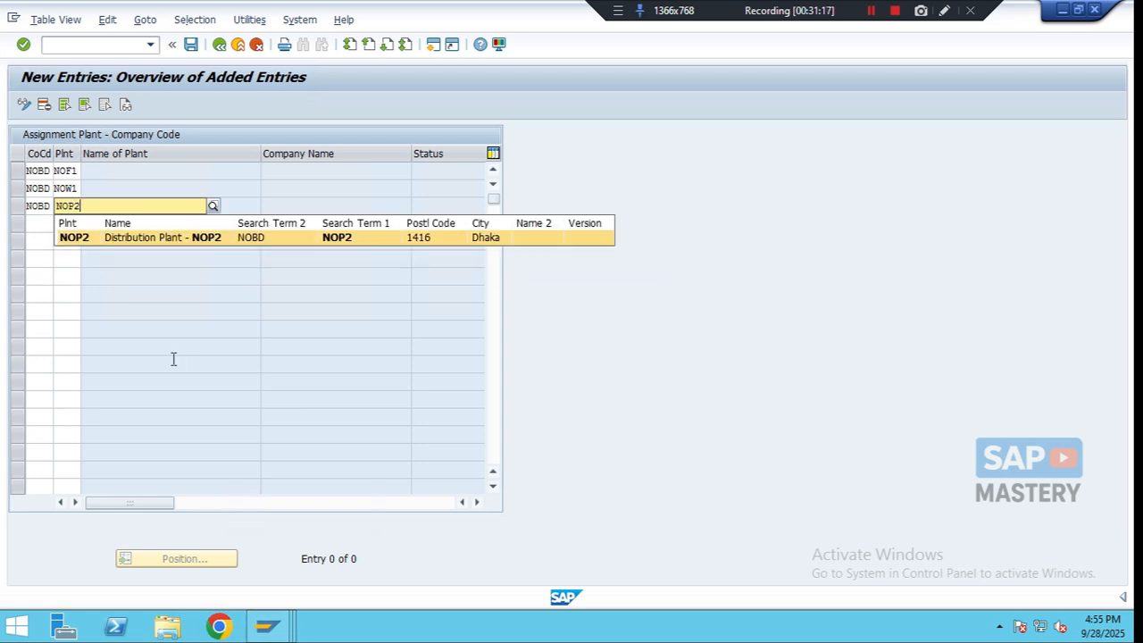
key(Return)
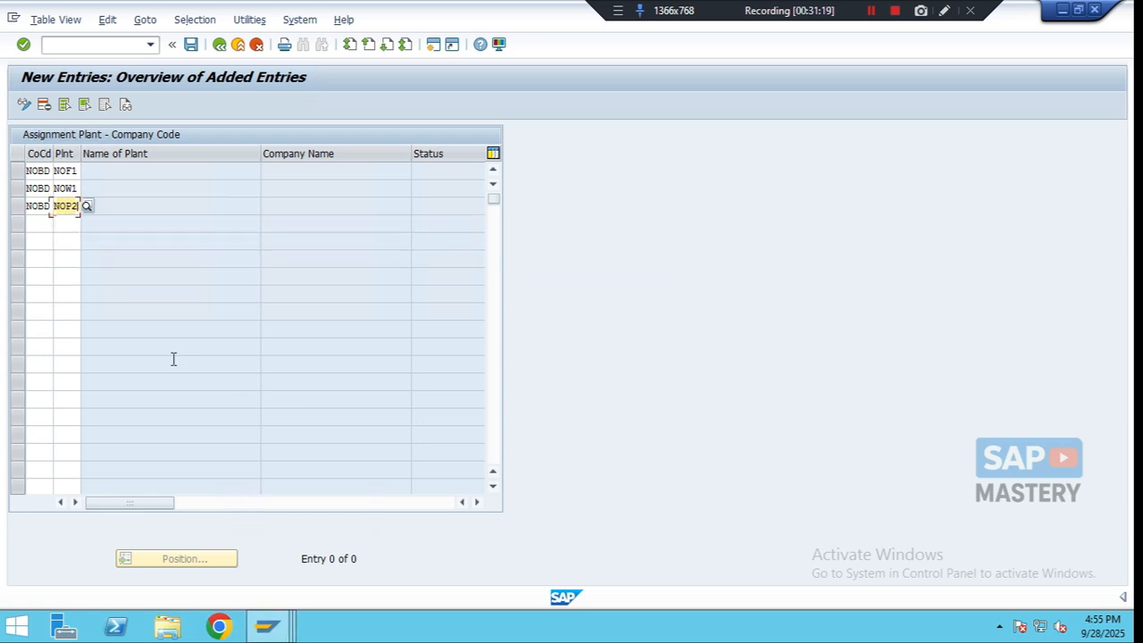
- Add an entry assigning plant NOP3 to company code NOUS and confirm the new assignments
key(Tab)
text(NOBD)
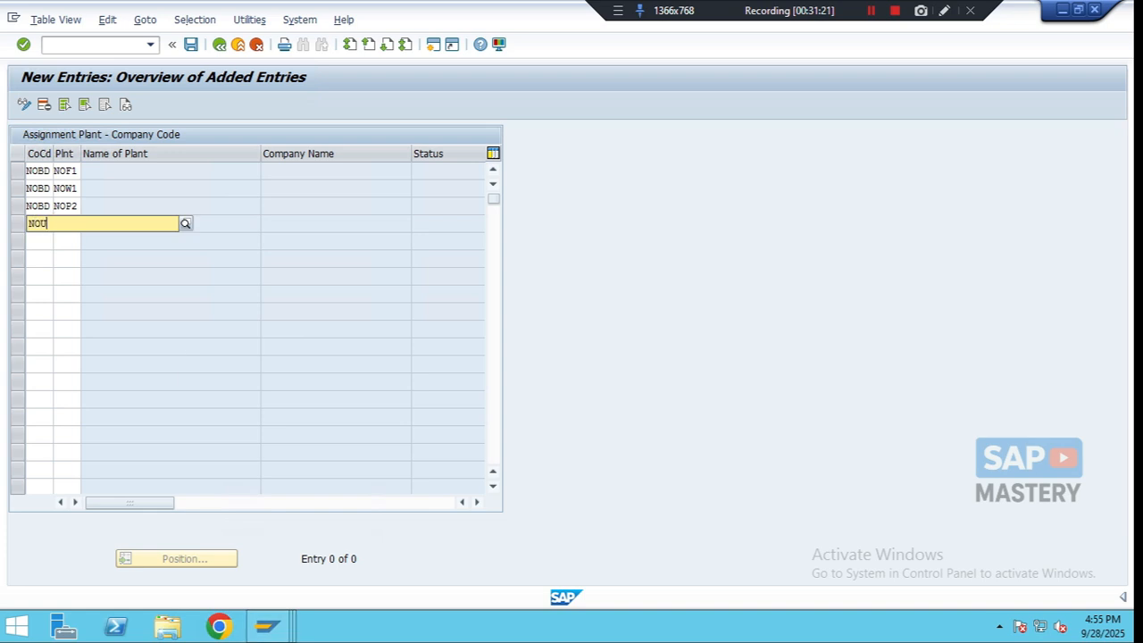
text(NOUS)
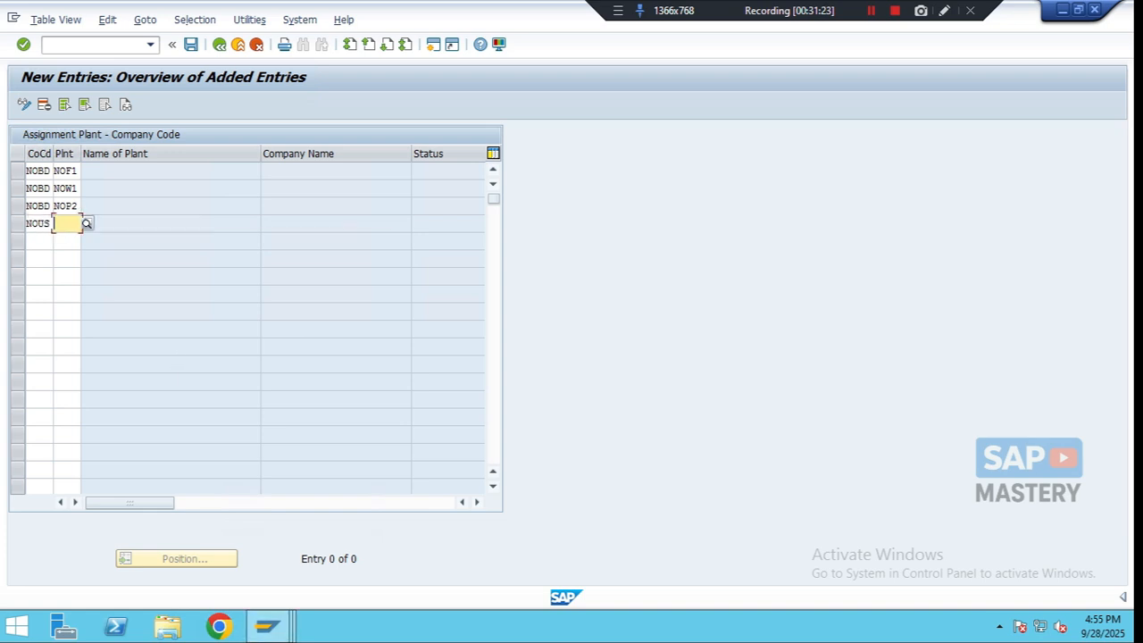
key(Tab)
text(NOP3)
key(Down)
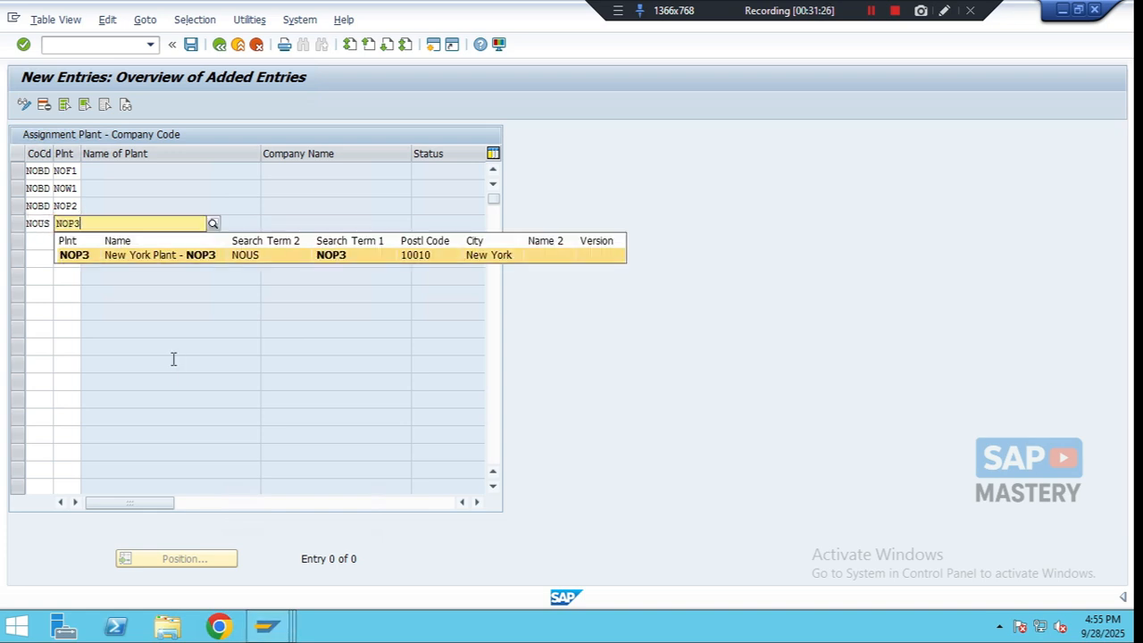
key(Return)
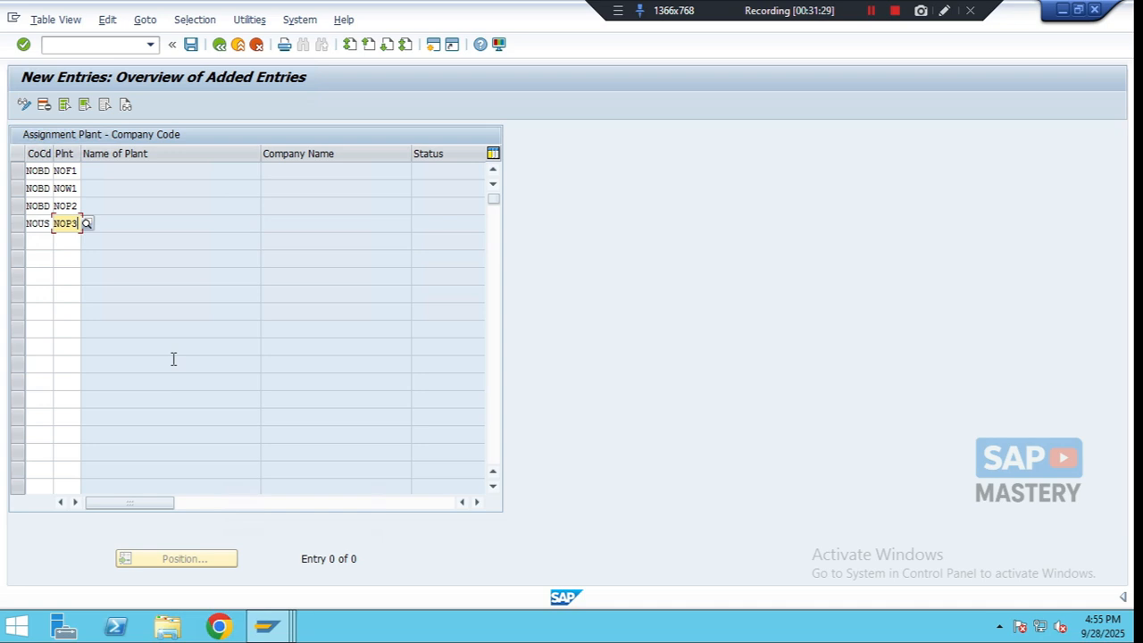
key(Return)
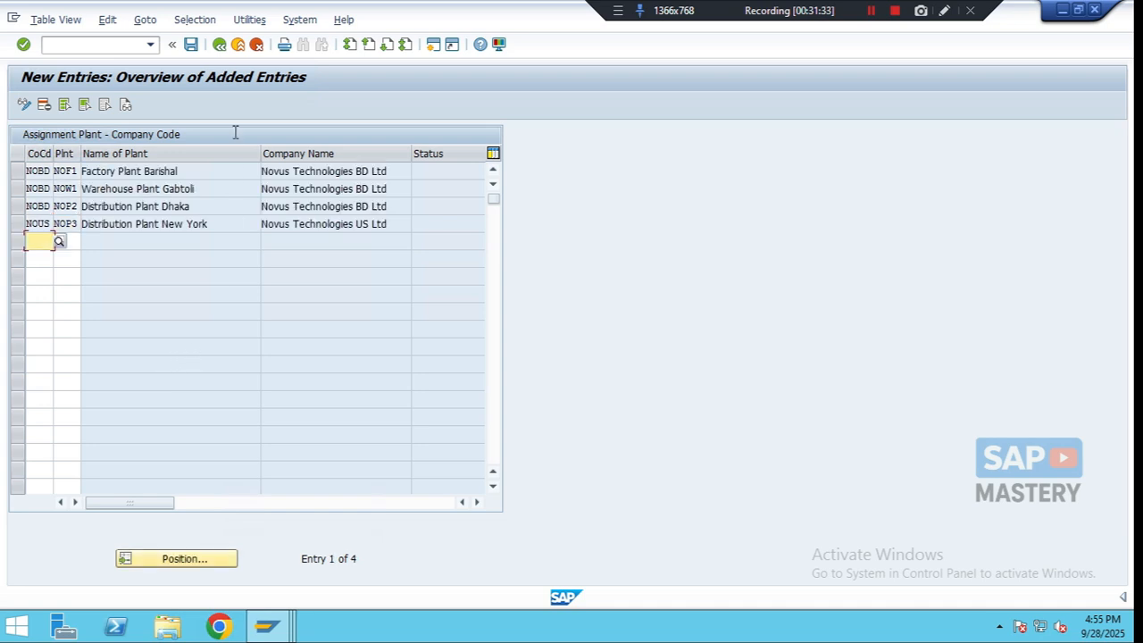
- Save the assignments under a new customizing request described as Assign plant to company code, then return to the IMG
click(191, 44)
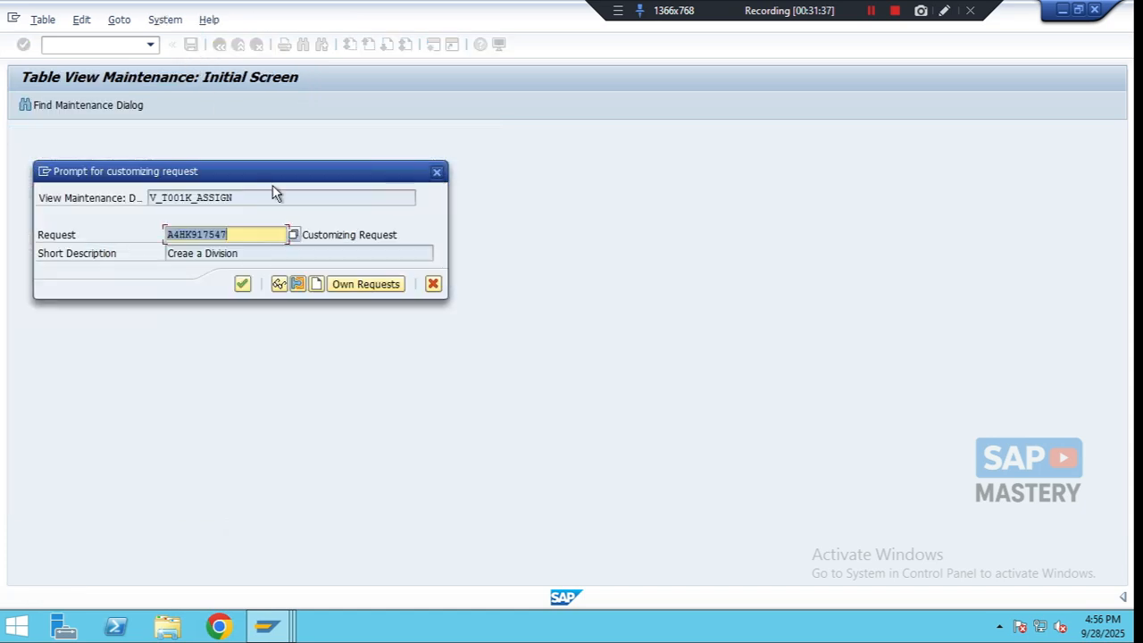
click(317, 285)
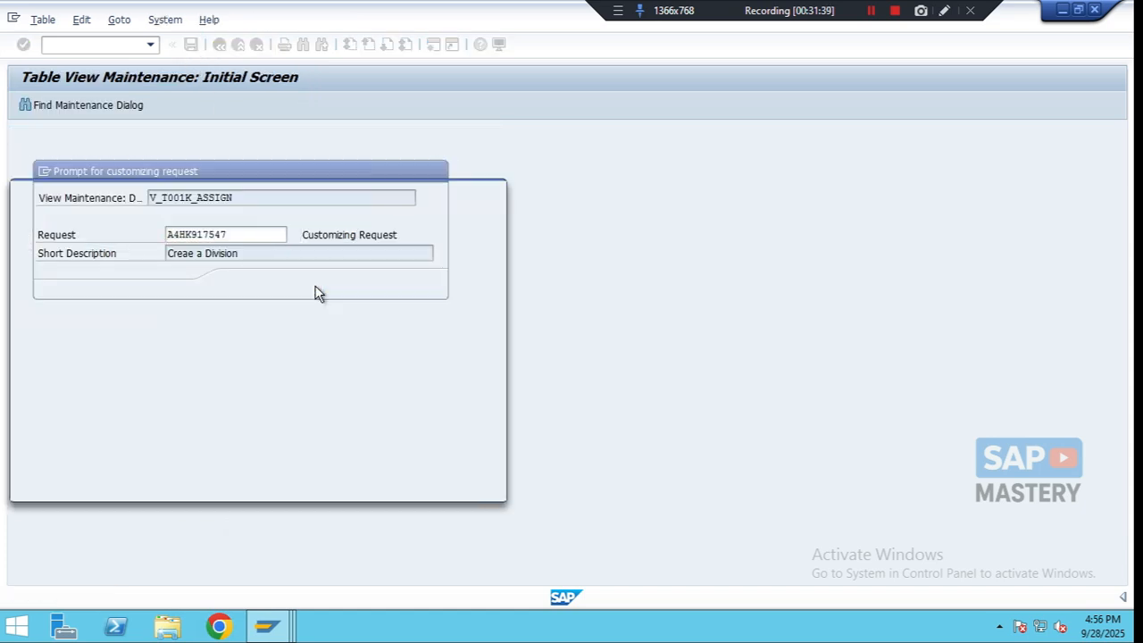
text(Ass)
text(ign )
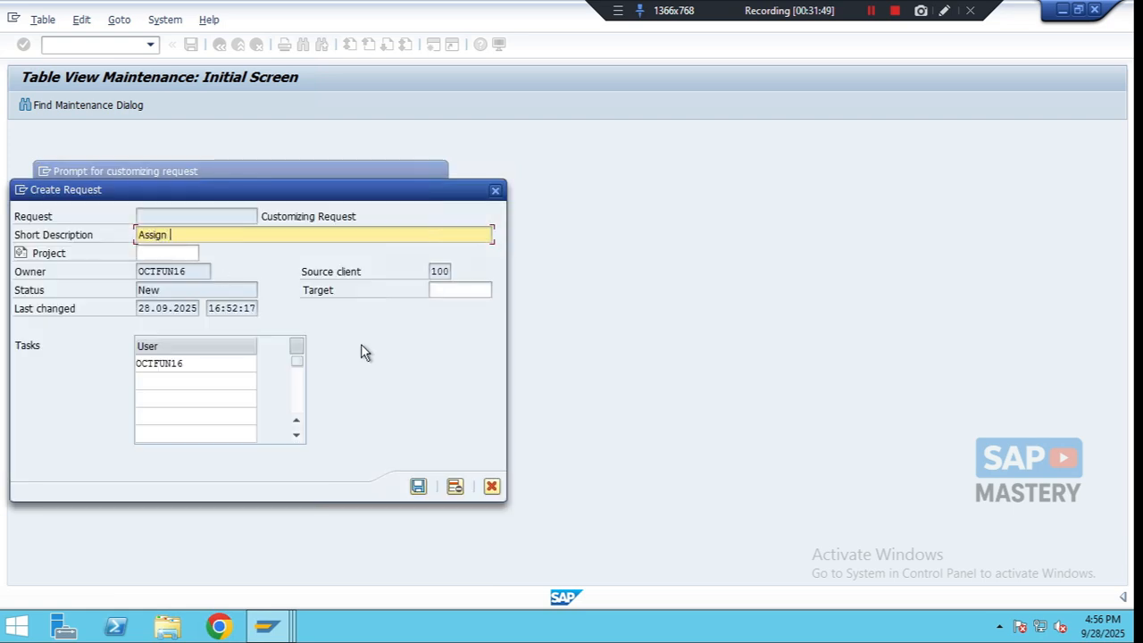
text(plant to com)
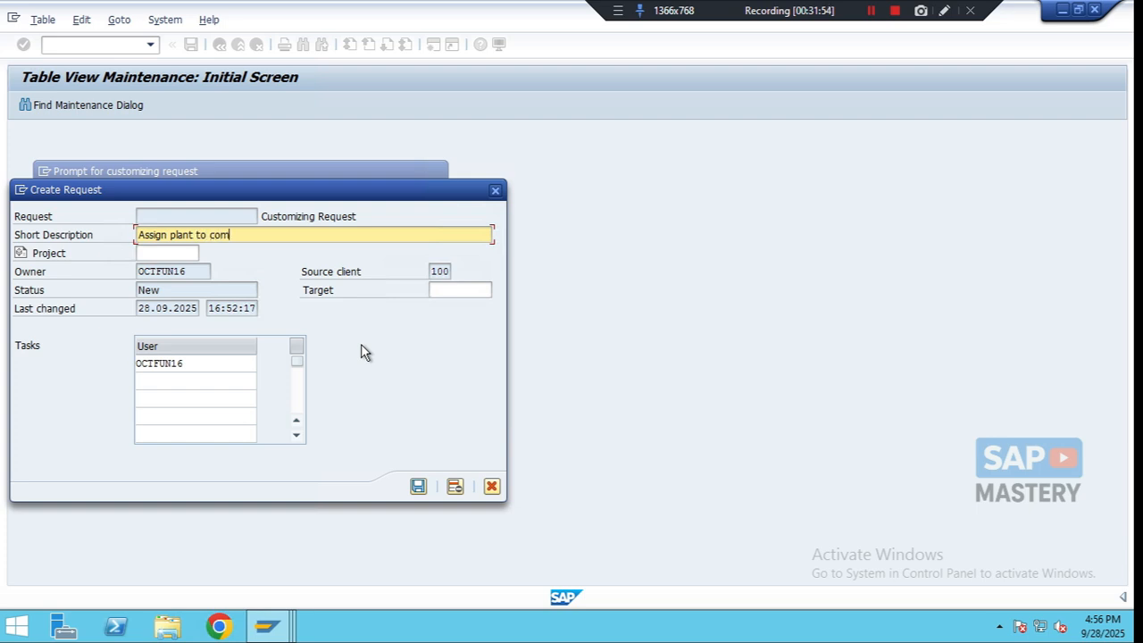
text(pany code)
click(418, 486)
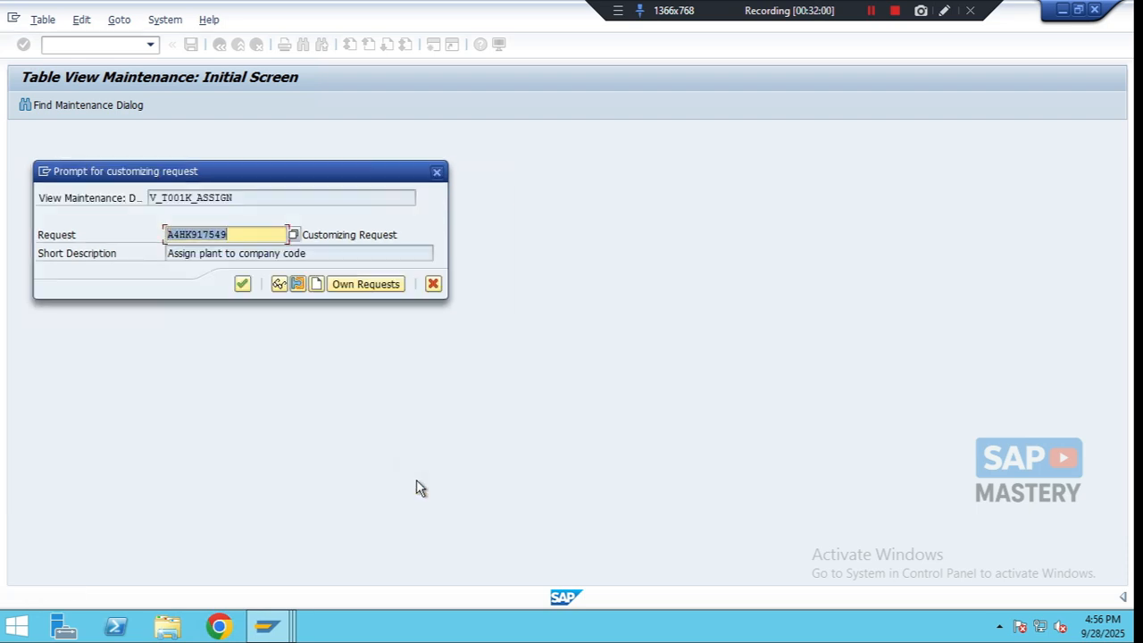
click(242, 284)
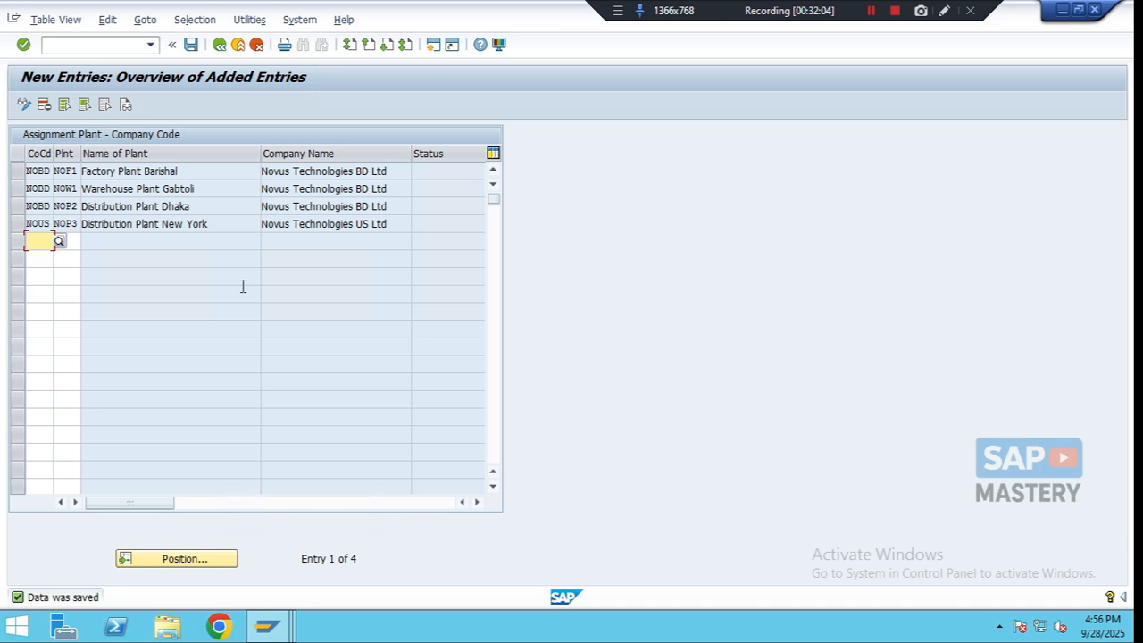
click(219, 46)
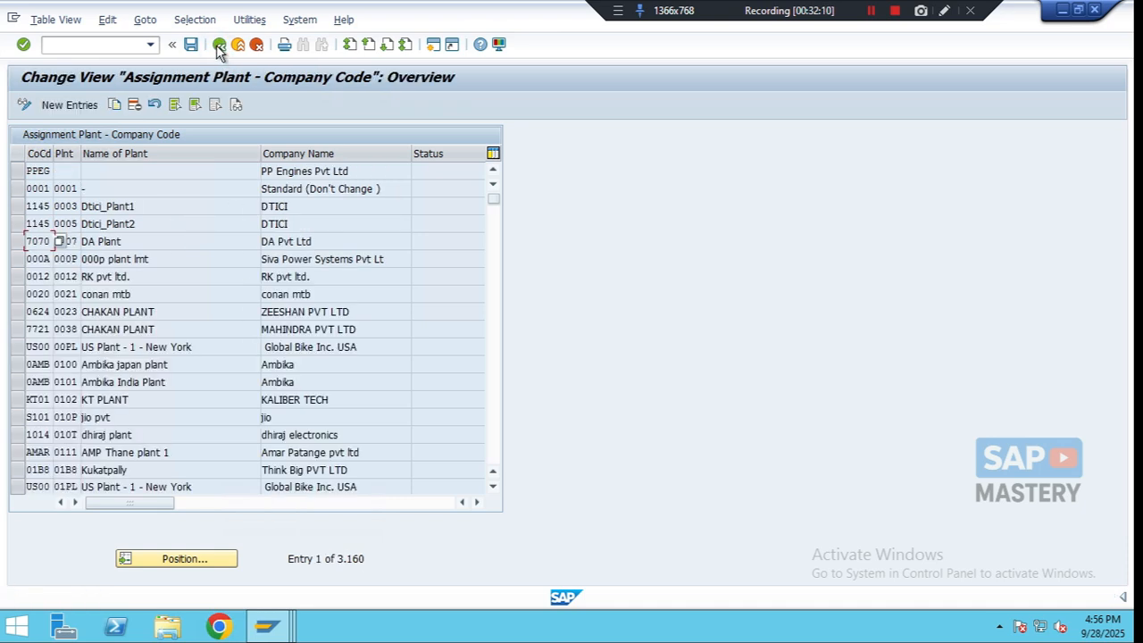
click(219, 46)
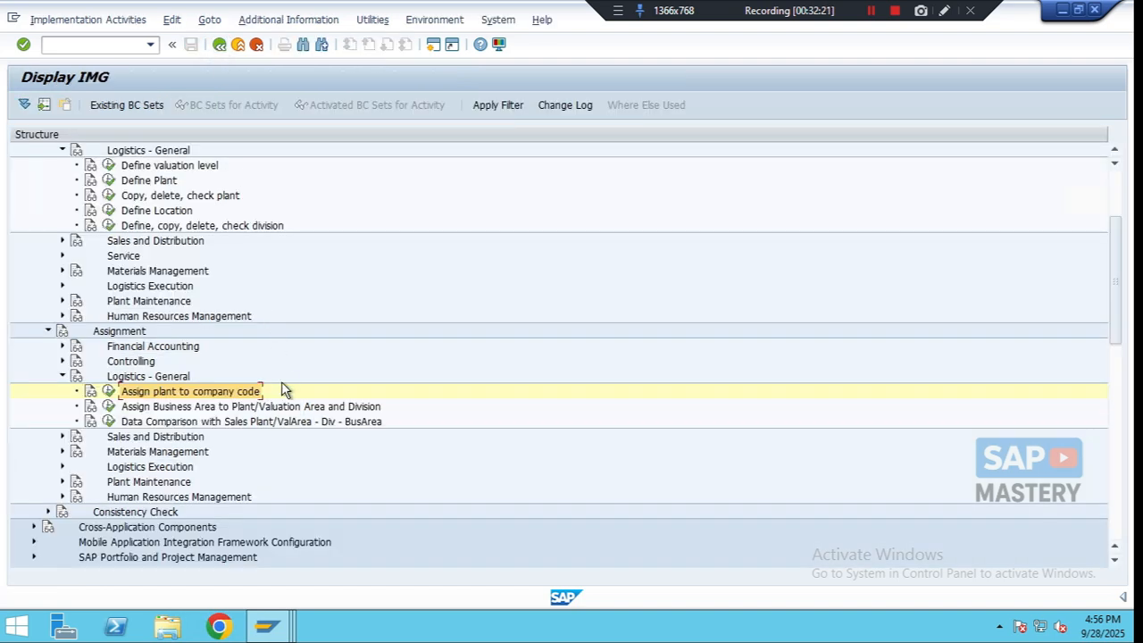
- Open the plant/valuation area–division to business area allocation and start adding new entries
click(222, 408)
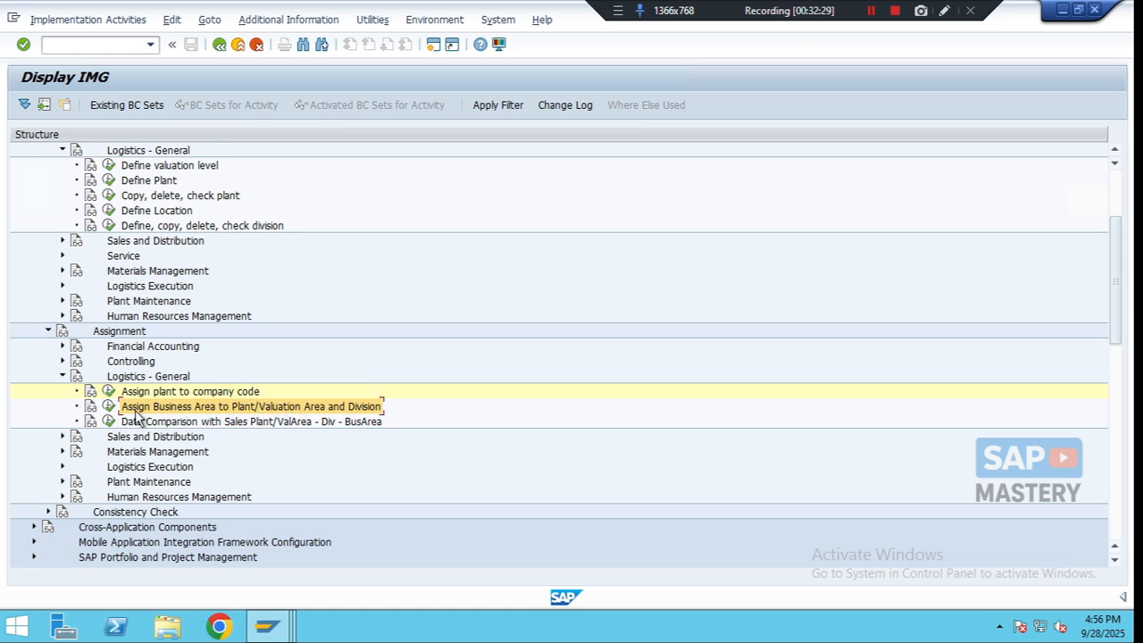
click(108, 407)
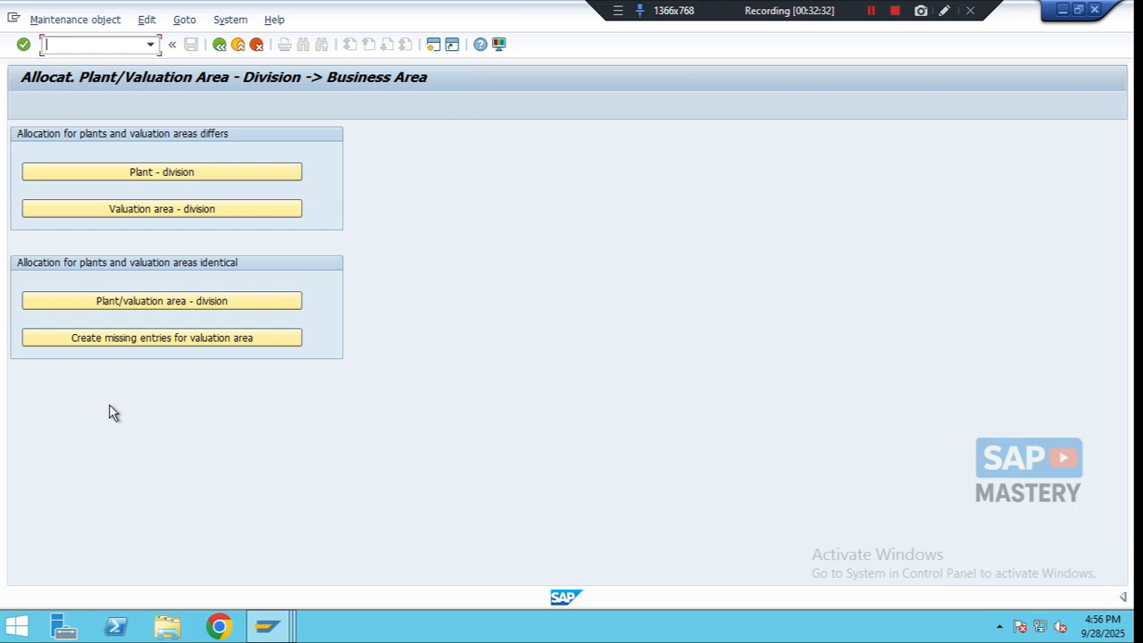
click(157, 302)
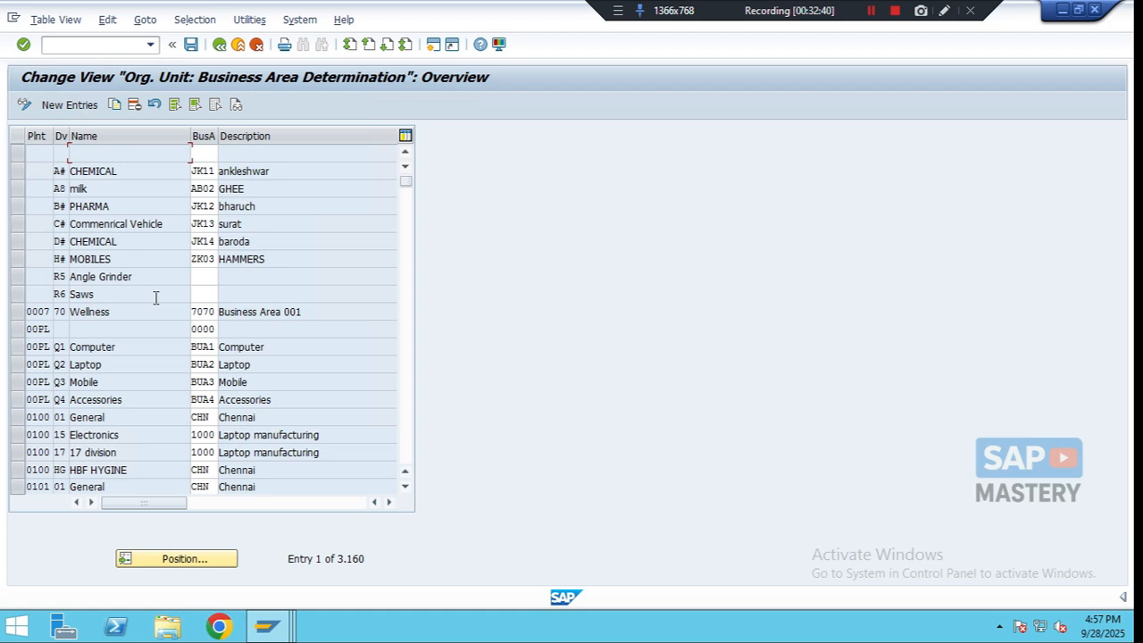
click(83, 107)
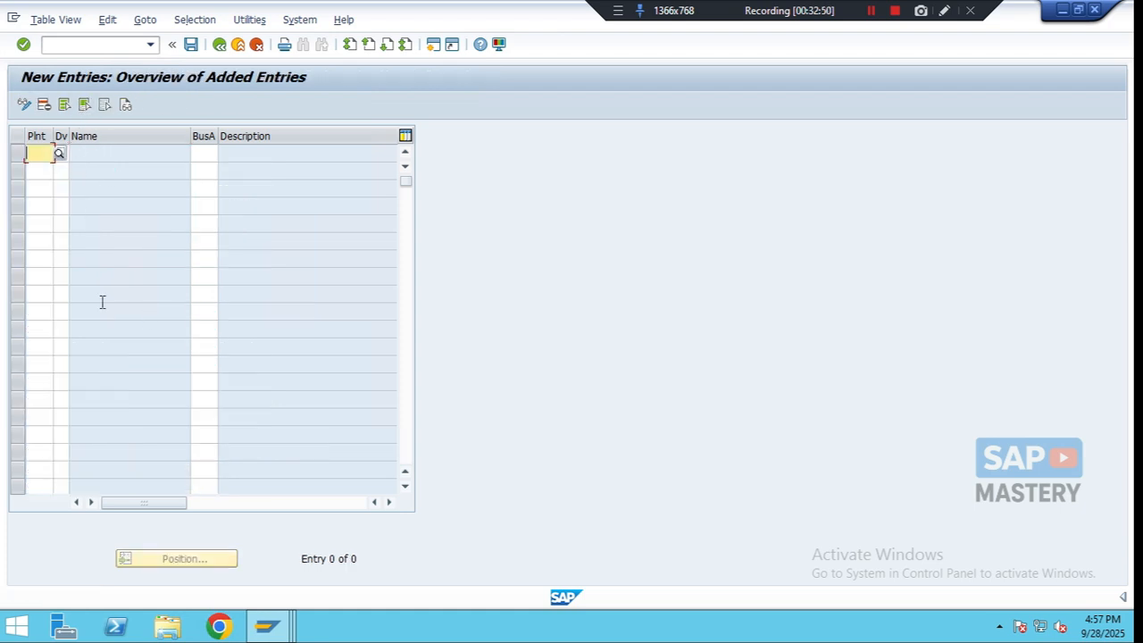
- Add an entry allocating plant NOF1 with division 2N to business area BDBA
text(NO)
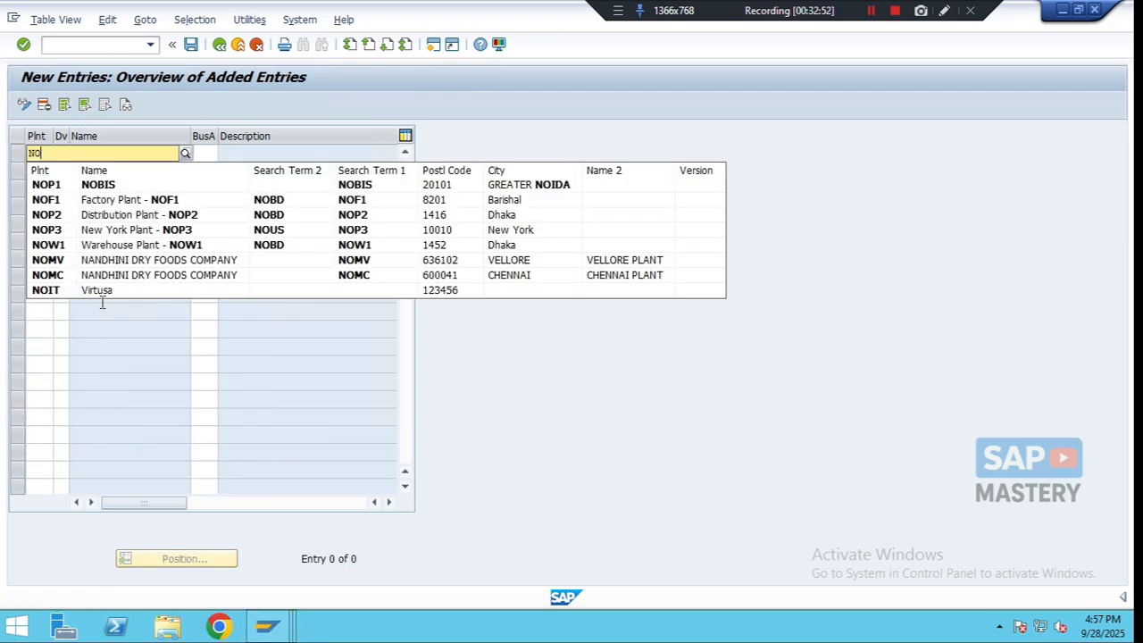
text(F1)
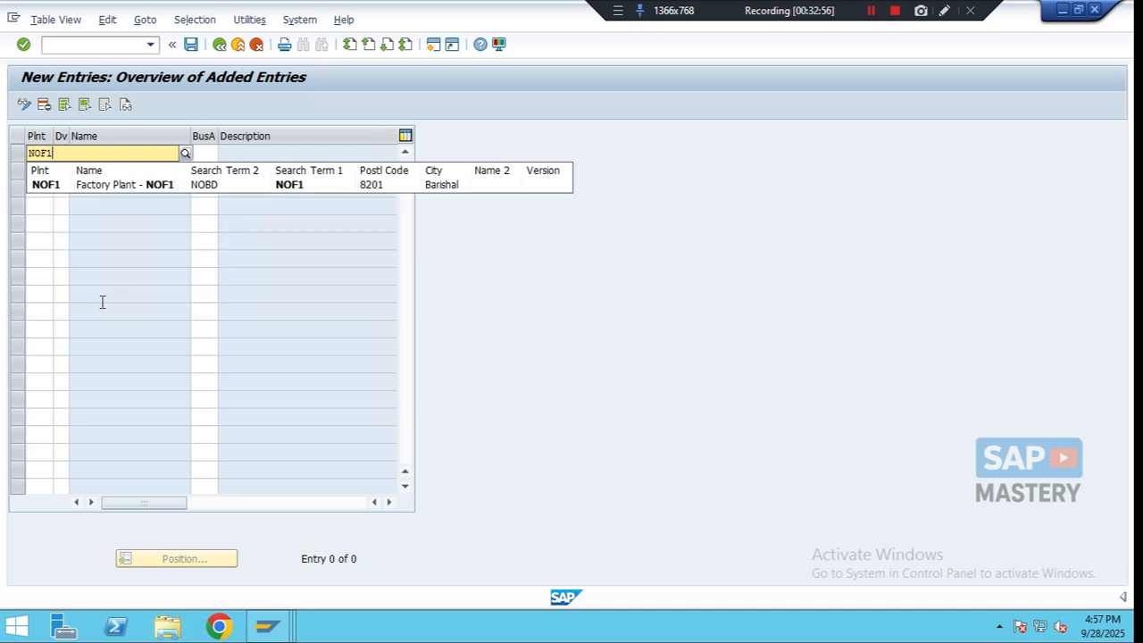
key(Down)
key(Return)
key(Tab)
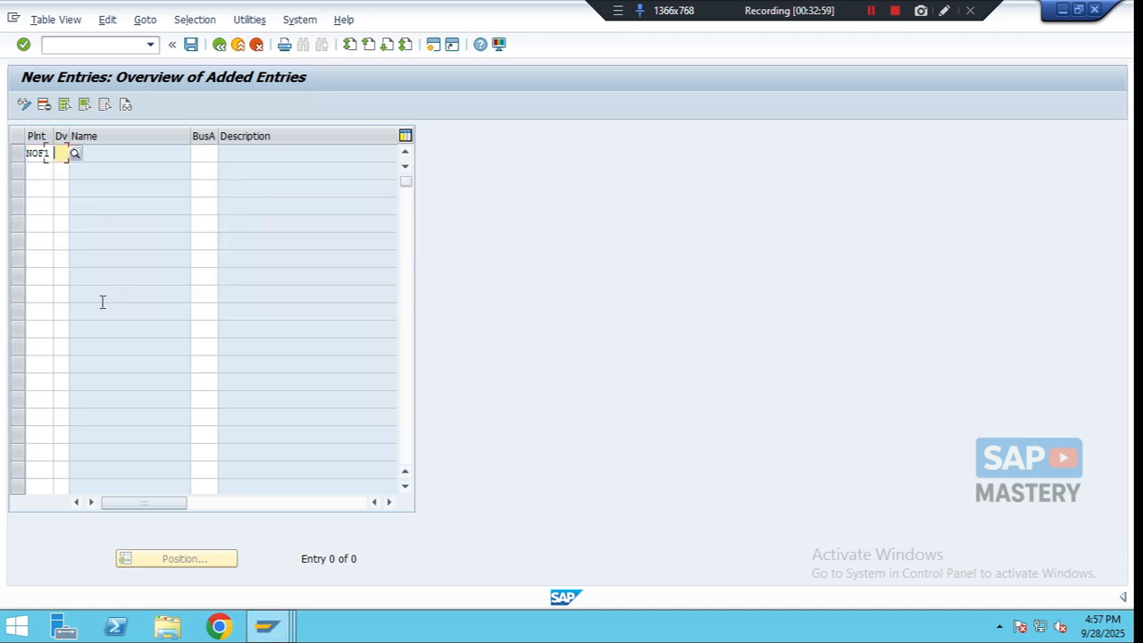
text(2N)
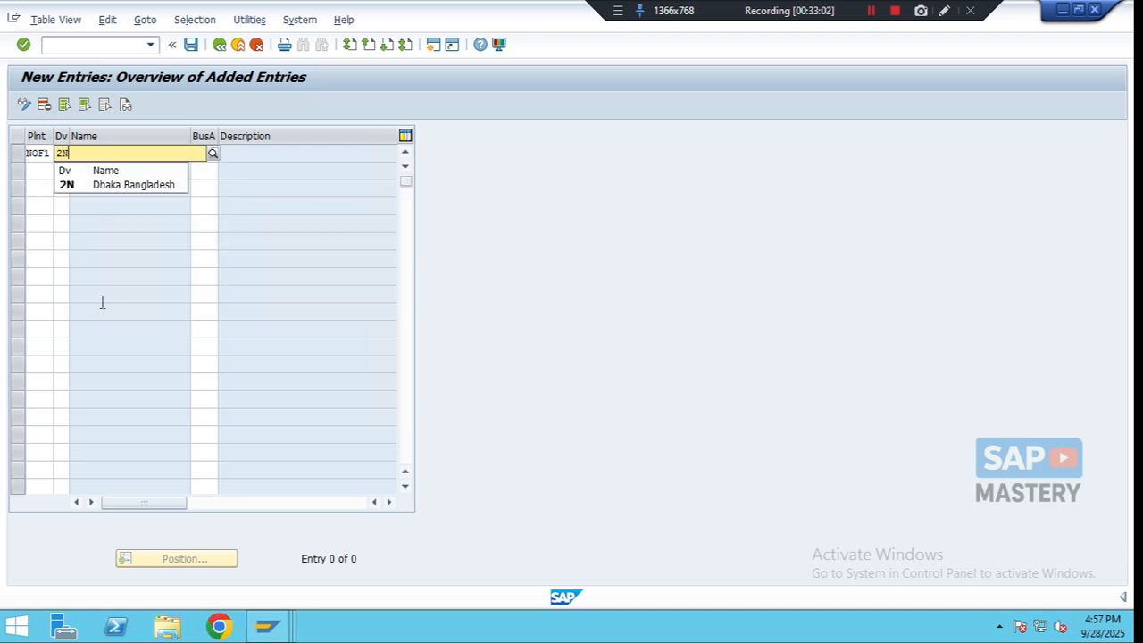
key(Return)
key(Tab)
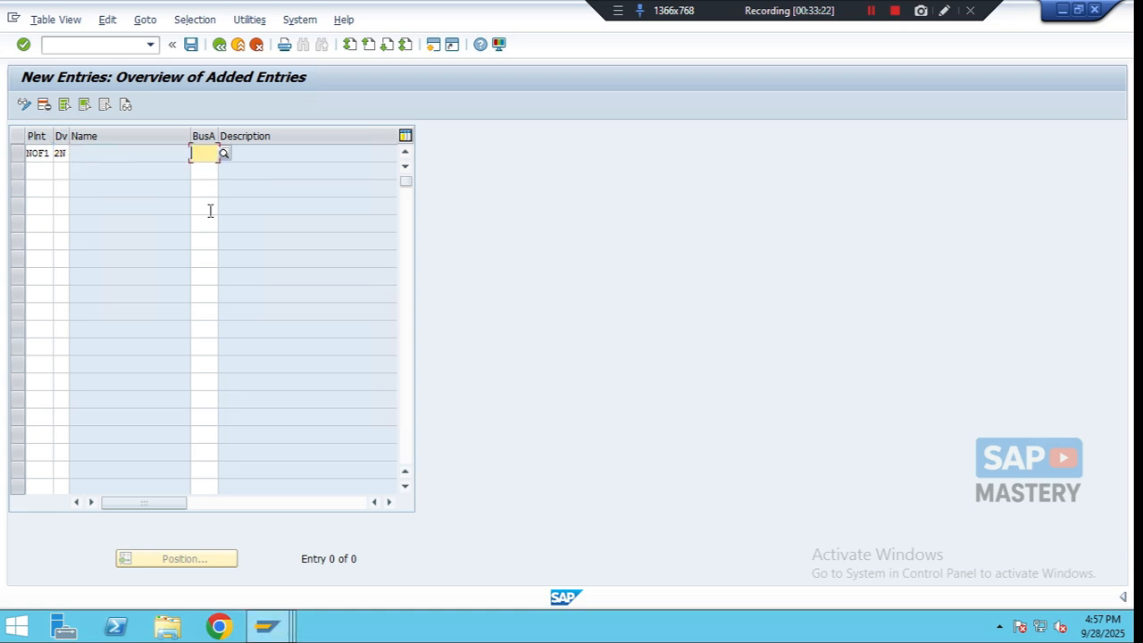
text(BDBA)
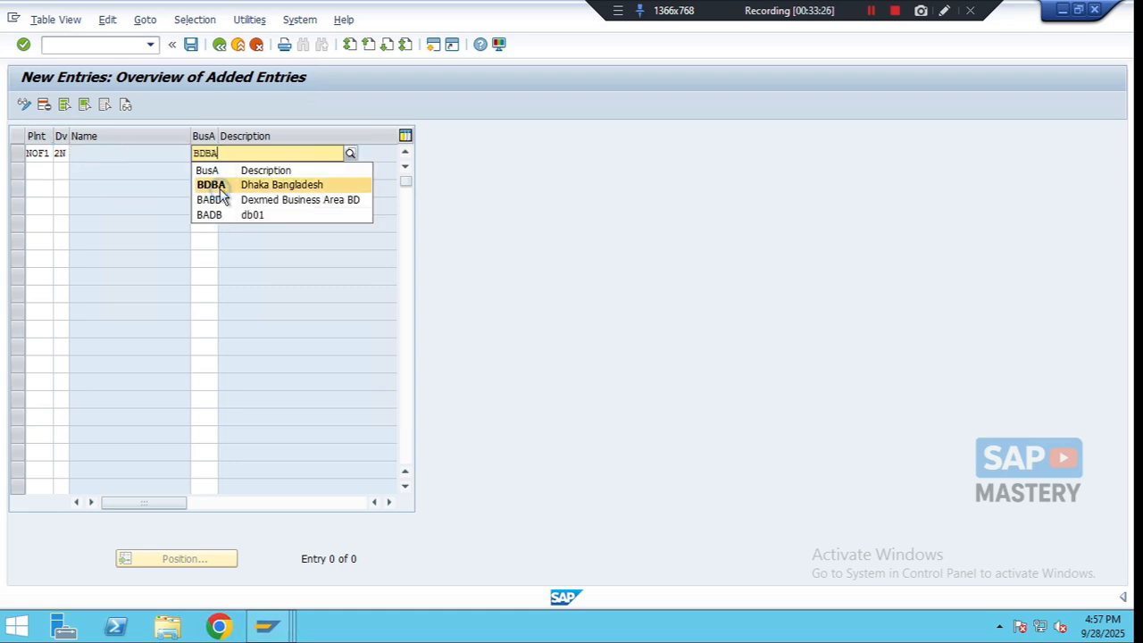
click(220, 188)
- Add an entry allocating plant NOW1 with division 2N to business area BDBA
click(37, 170)
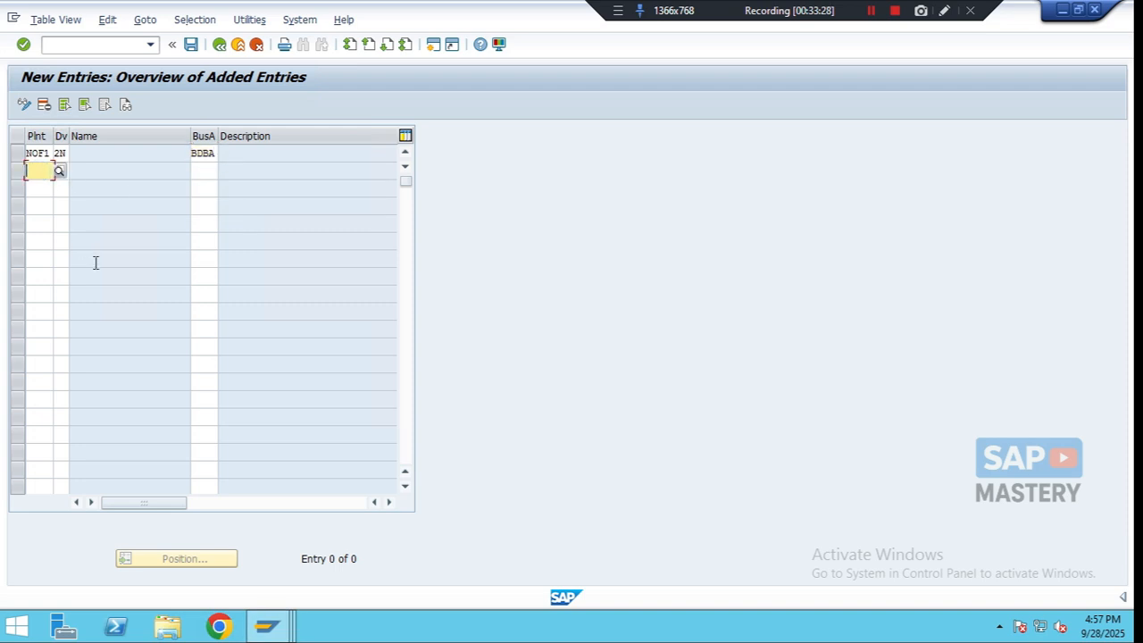
text(NOW1)
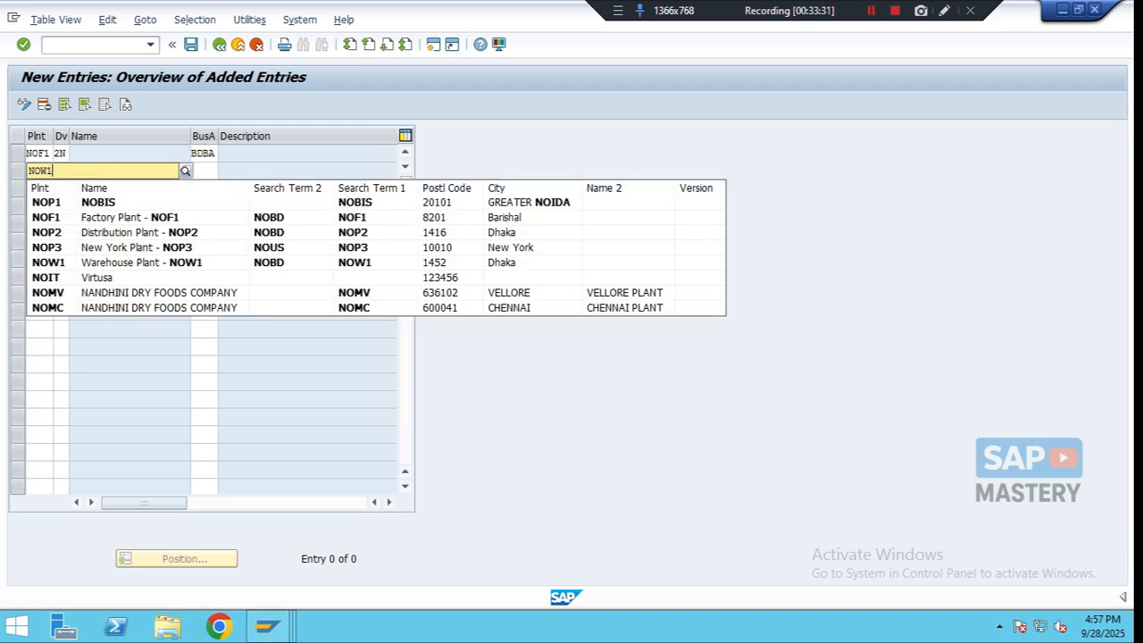
click(95, 262)
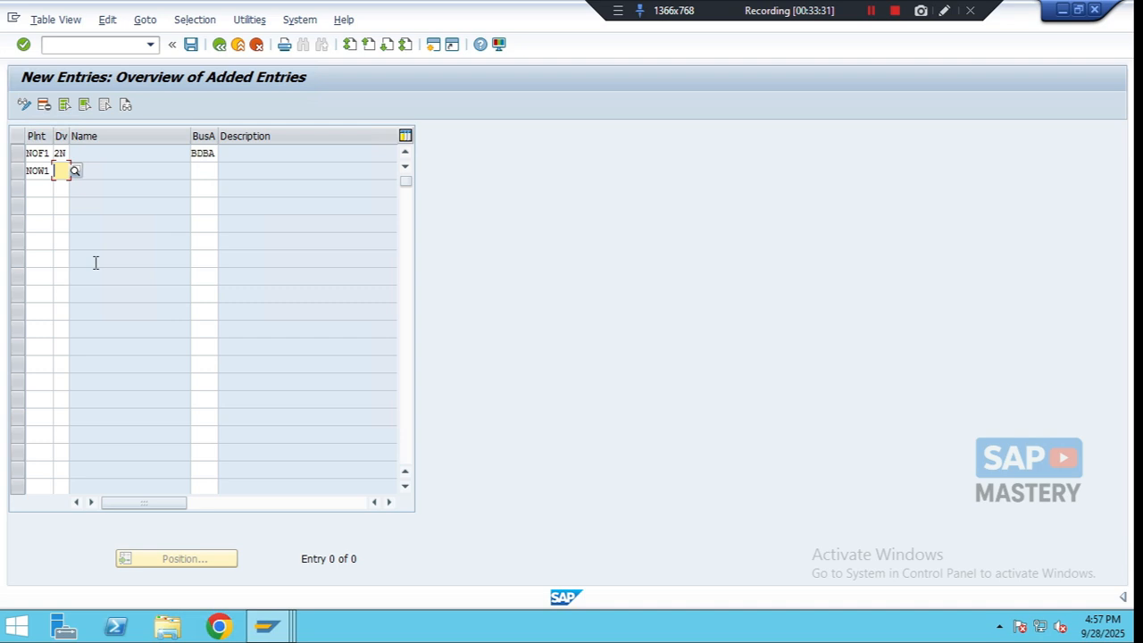
text(2N)
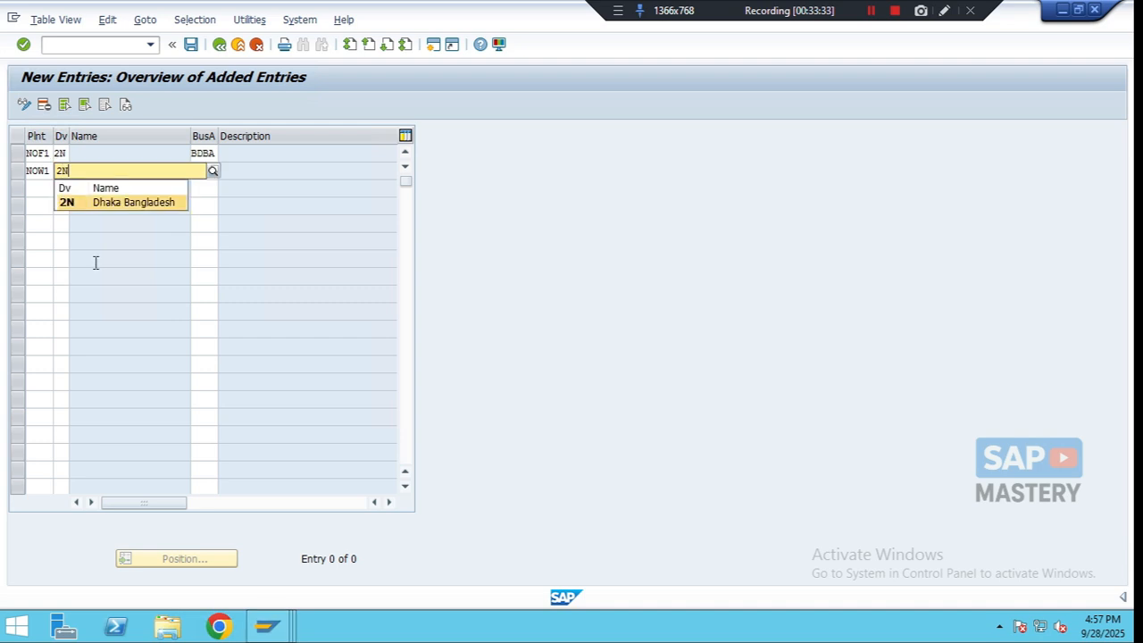
key(Return)
key(Tab)
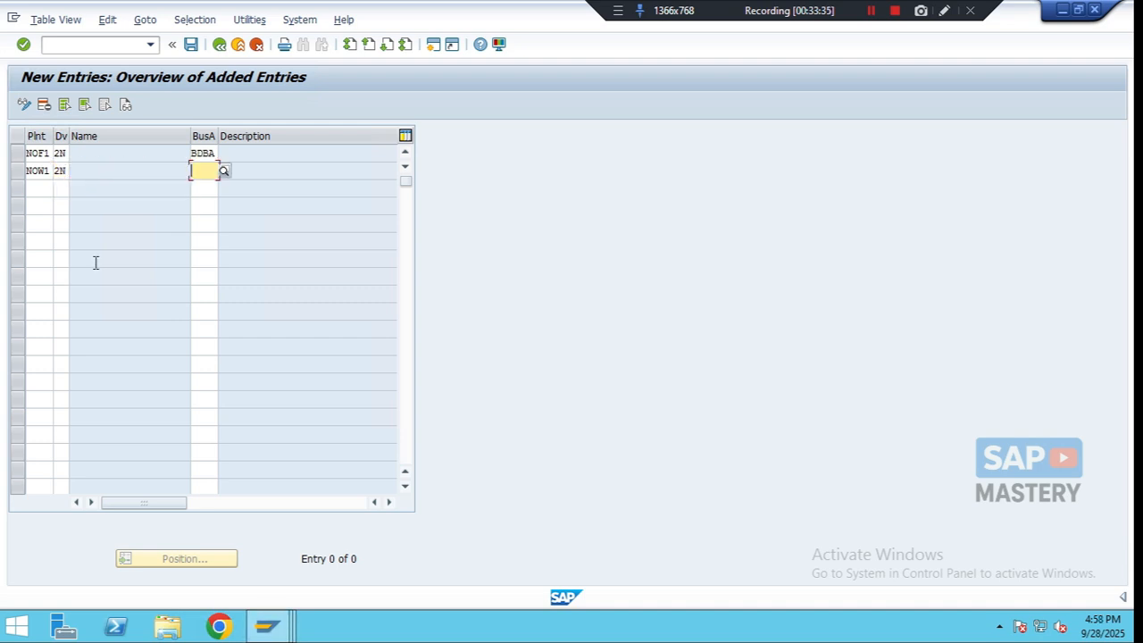
text(BDBA)
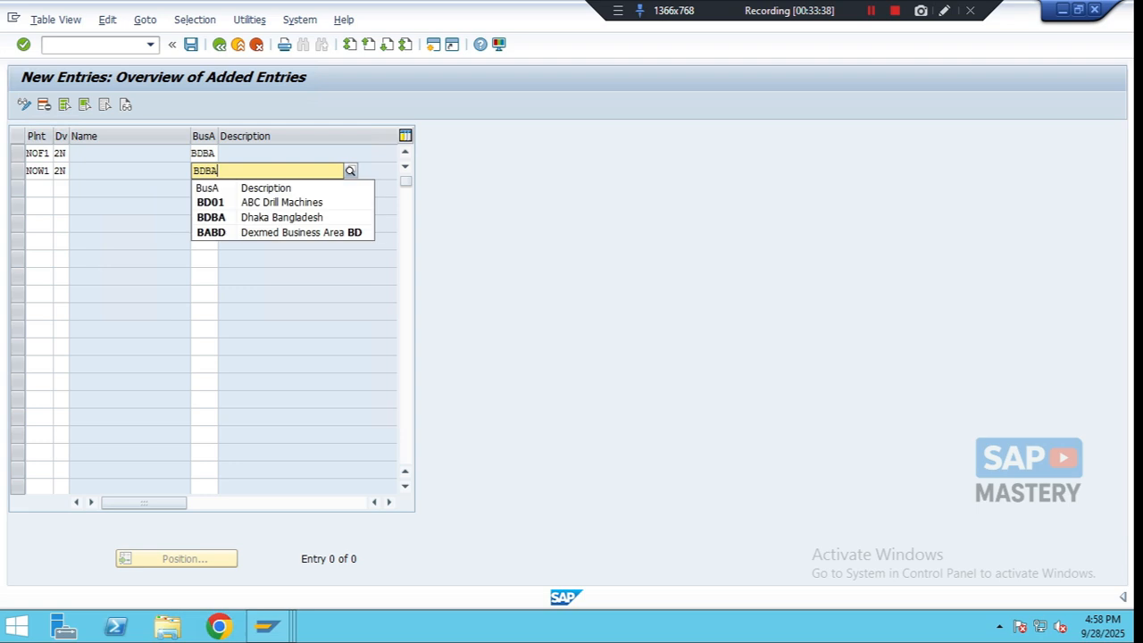
key(Return)
key(Tab)
- Add an entry allocating plant NOP2 with division 2N to business area BDBA
text(NOP2)
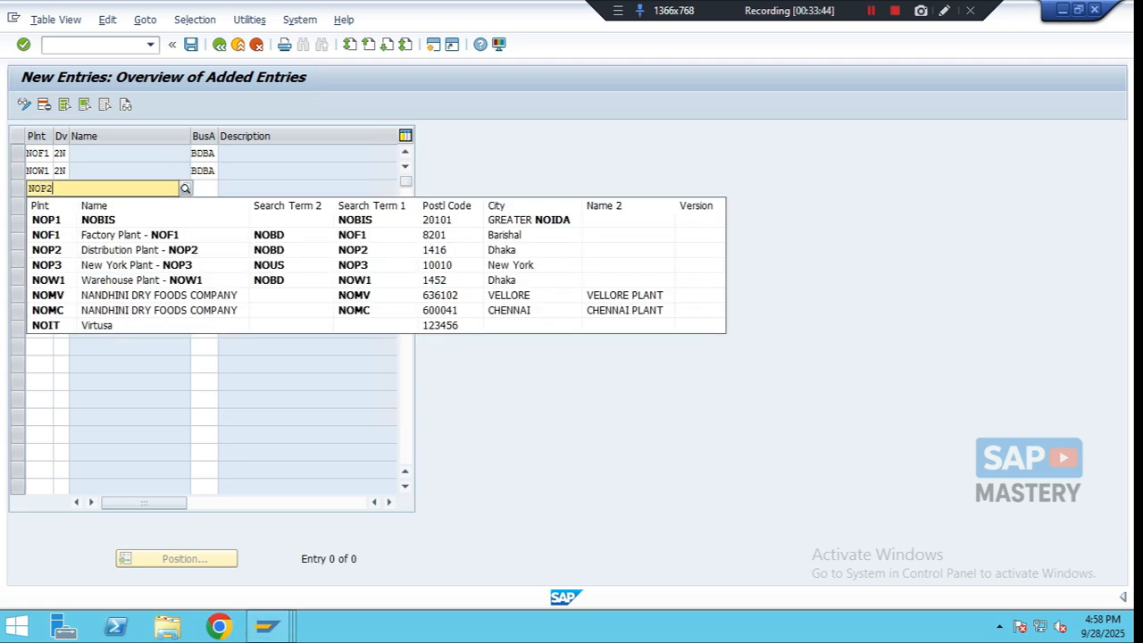
key(Tab)
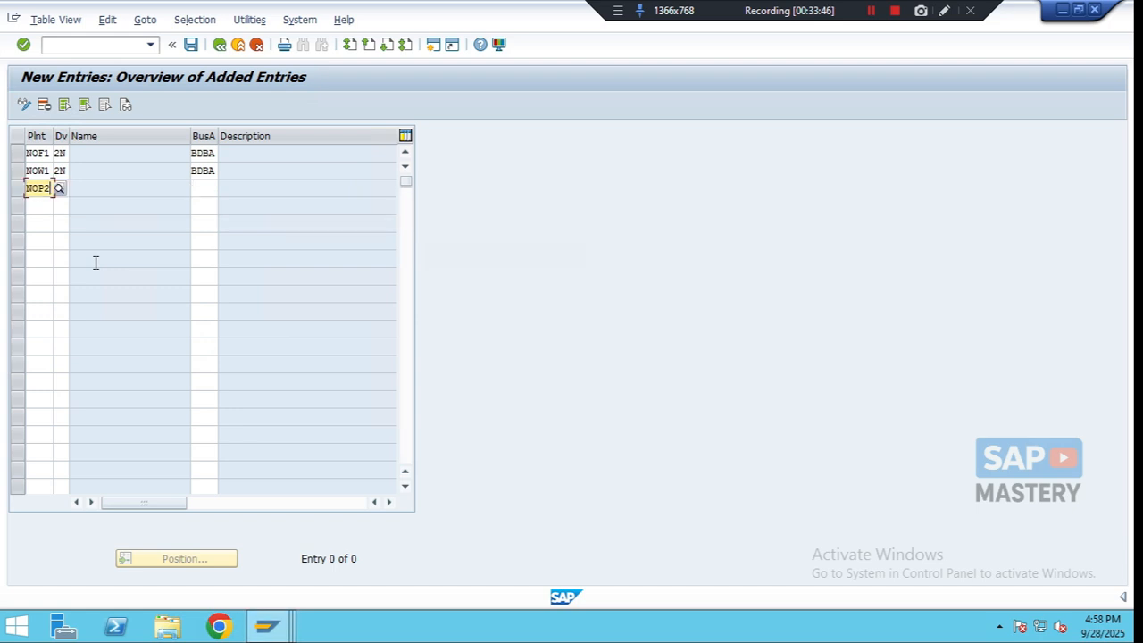
text(2N)
key(Return)
key(Tab)
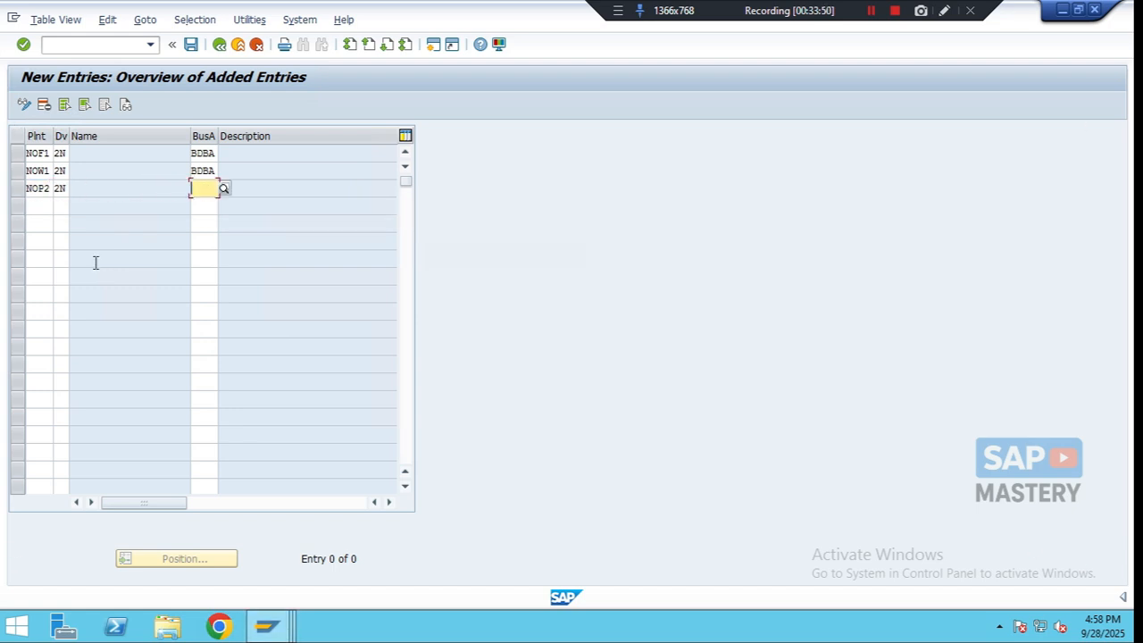
text(BDBA)
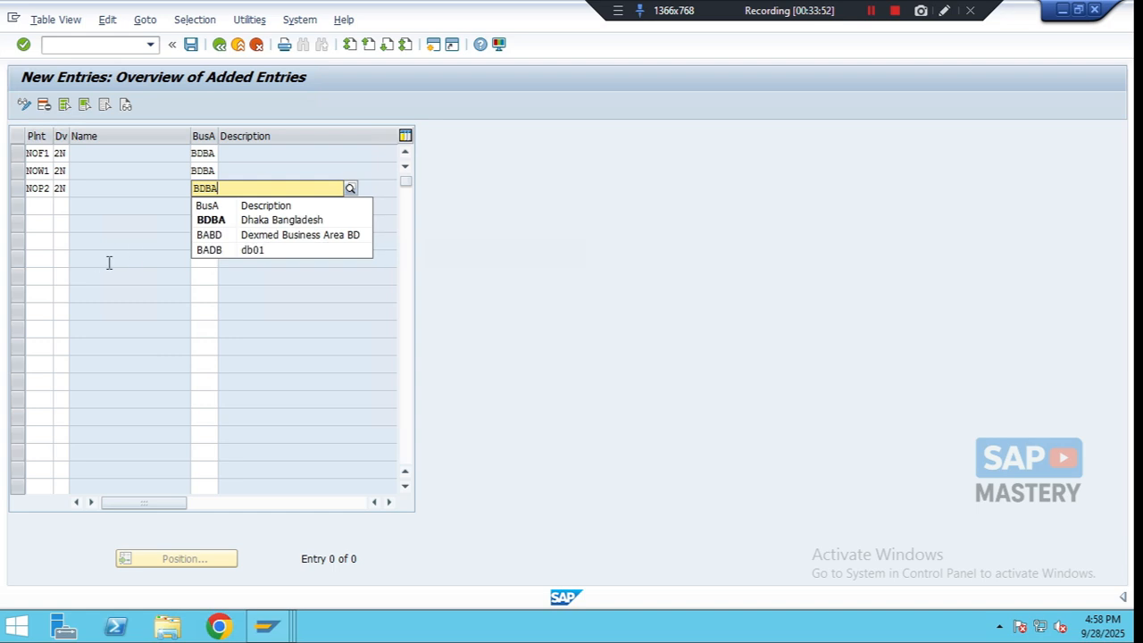
click(228, 223)
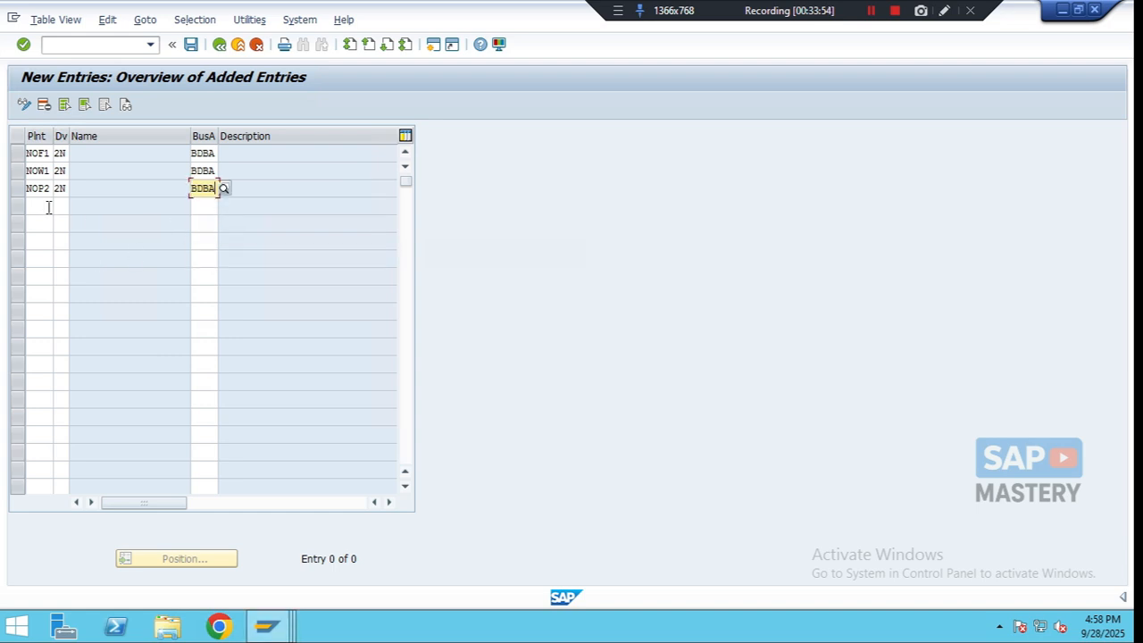
- Add an entry allocating plant NOP3 with division 3N to business area USBA and confirm the entries
click(48, 207)
text(NOP3)
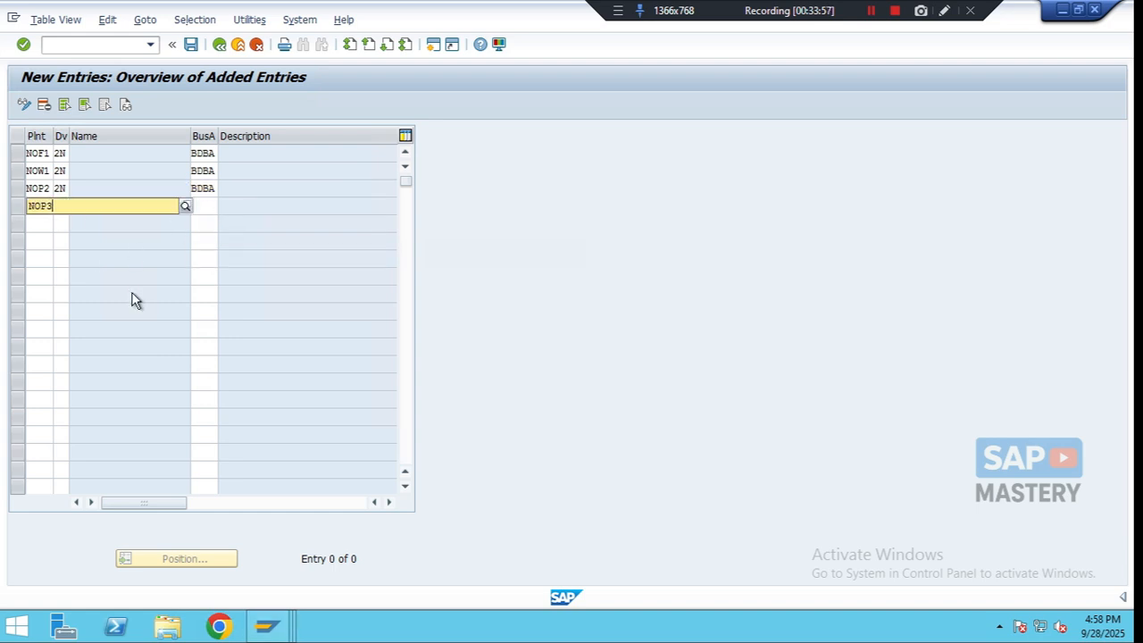
key(Tab)
text(3N)
key(Tab)
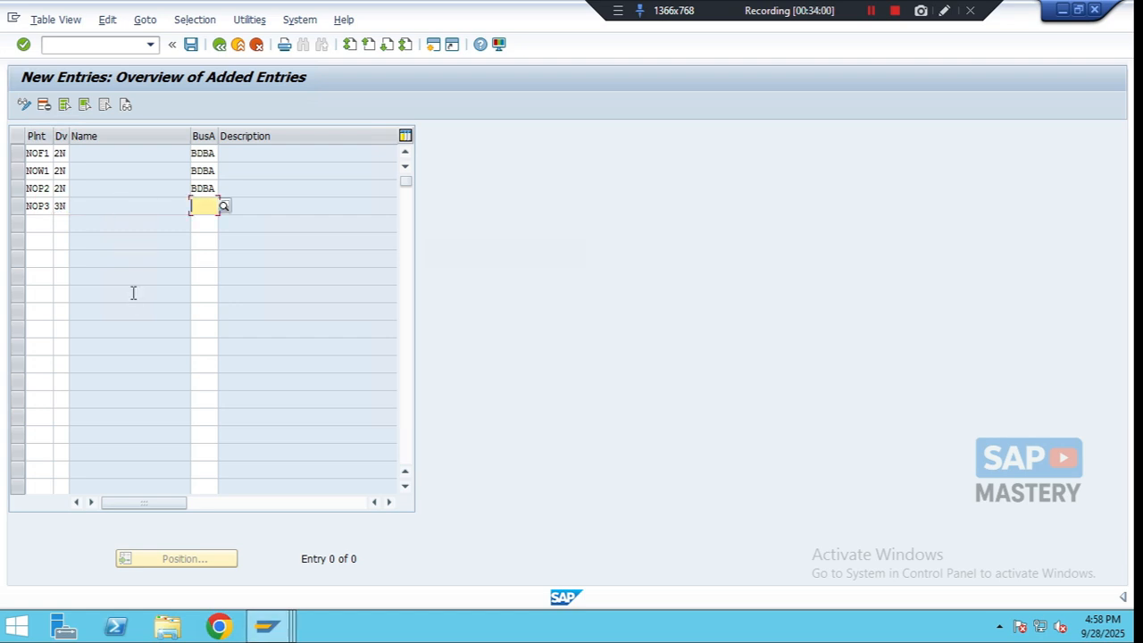
text(USBA)
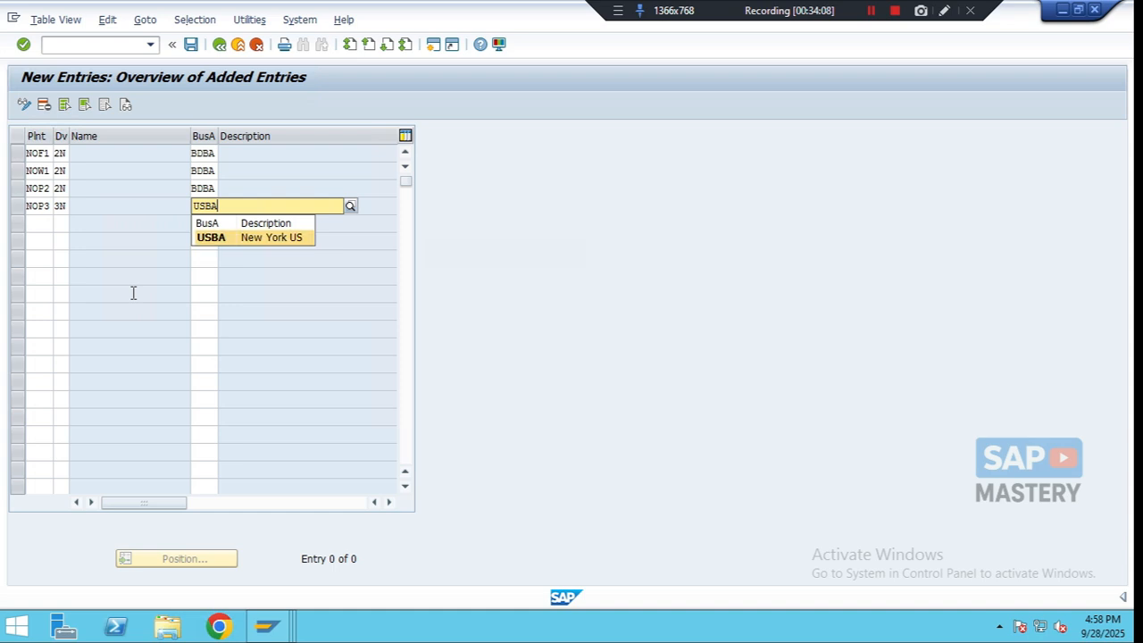
key(Return)
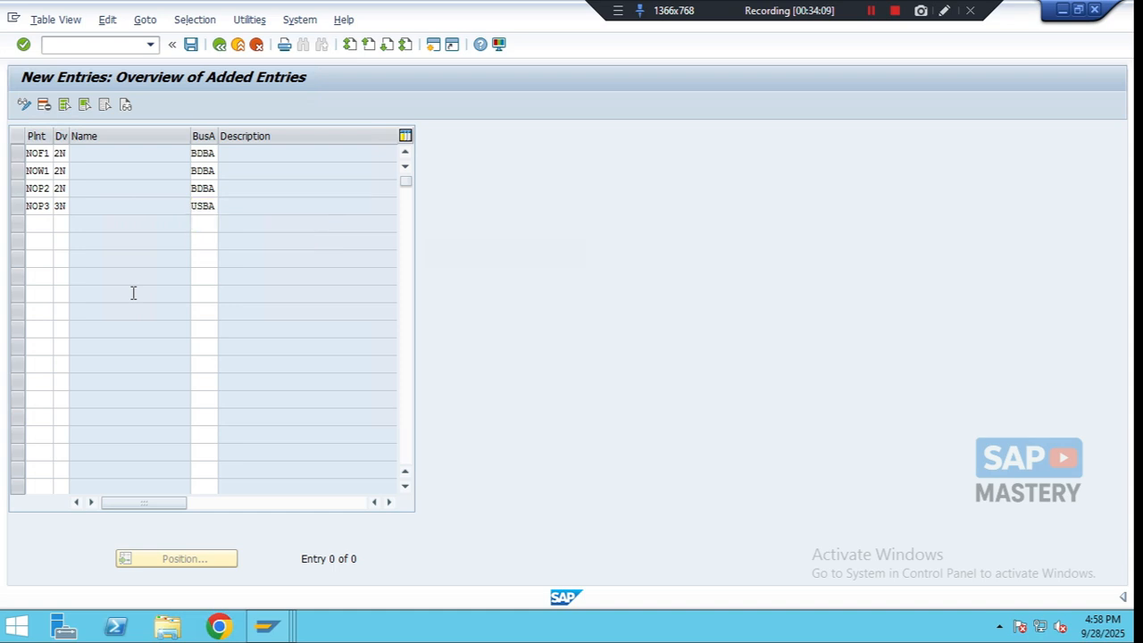
key(Return)
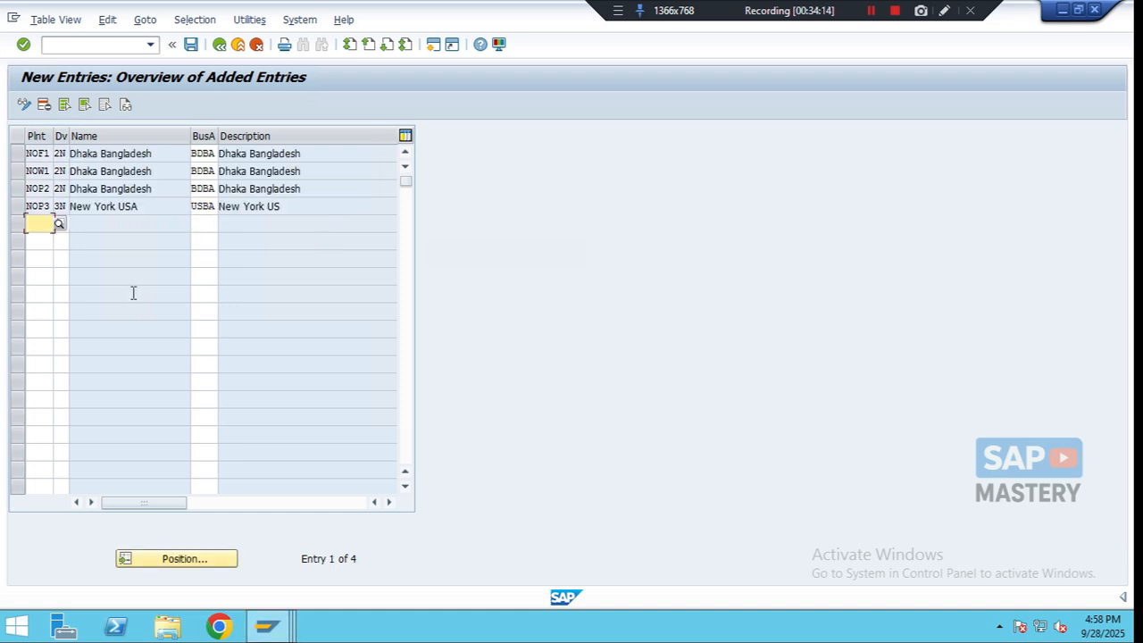
- Save the allocations under a new customizing request described as Assign plant/valuation area - division
click(190, 47)
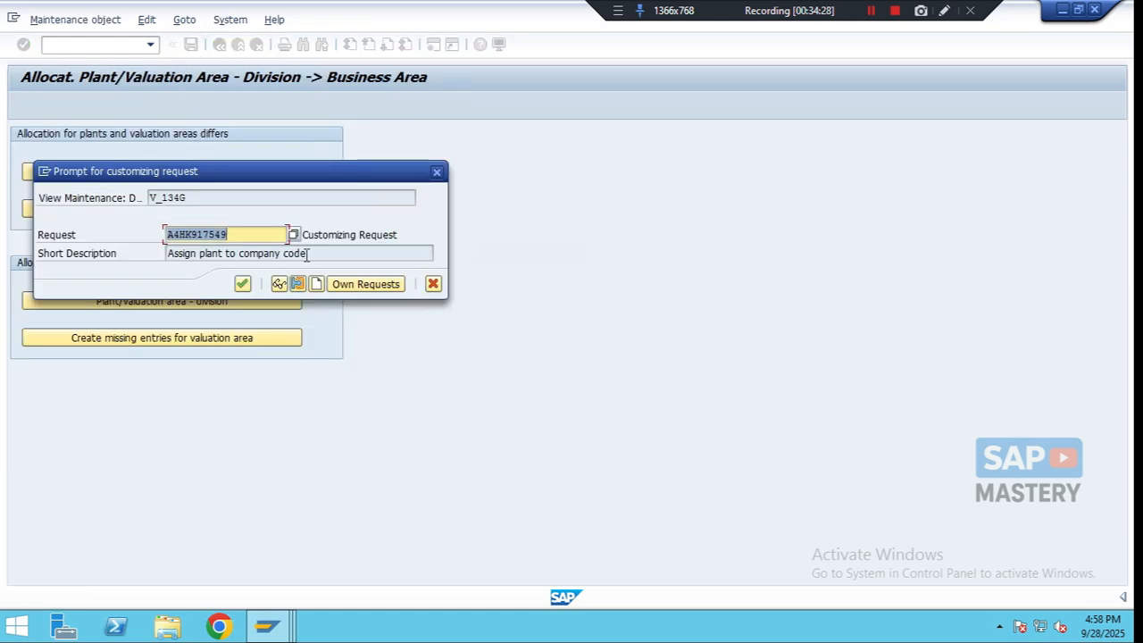
click(317, 284)
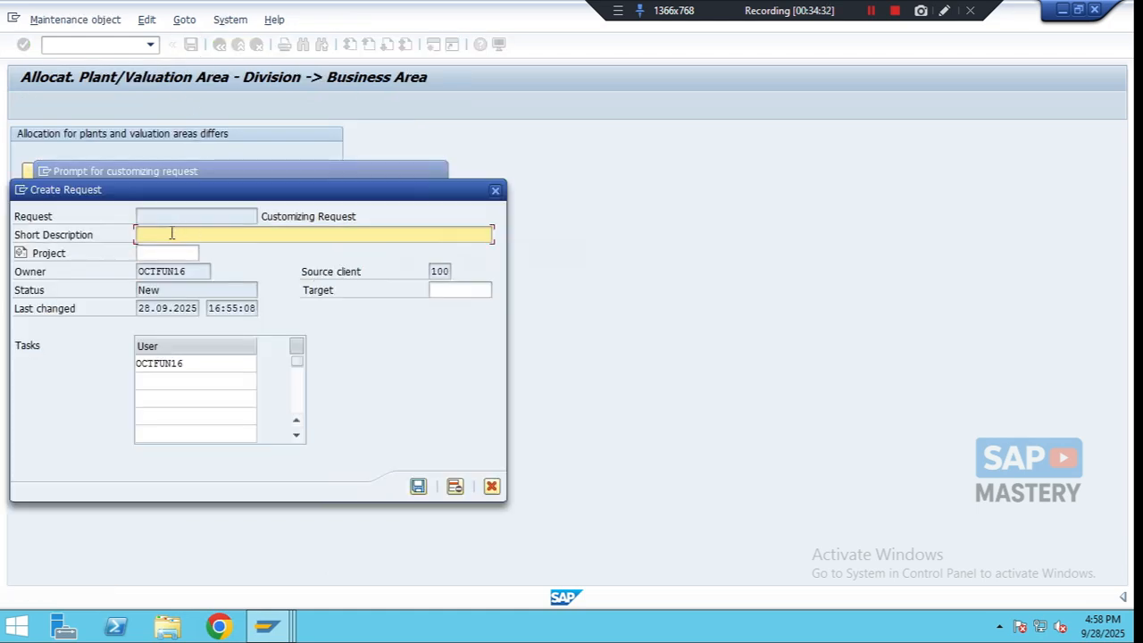
text(Assig)
text(n of)
text(ant)
text(/va)
text(luation )
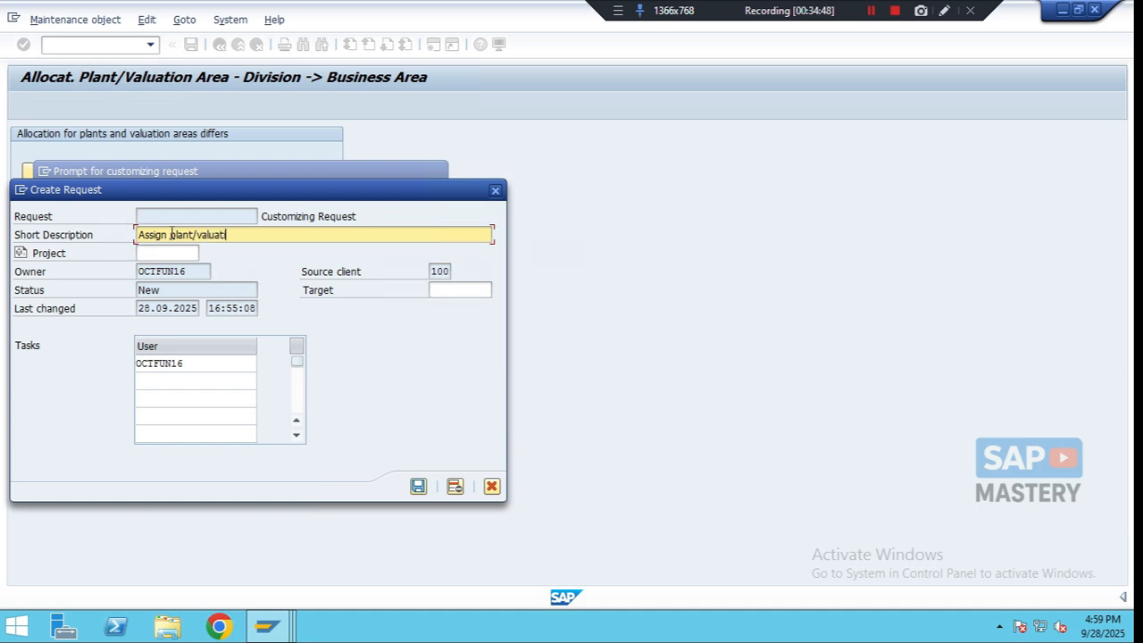
text(area - division)
click(418, 487)
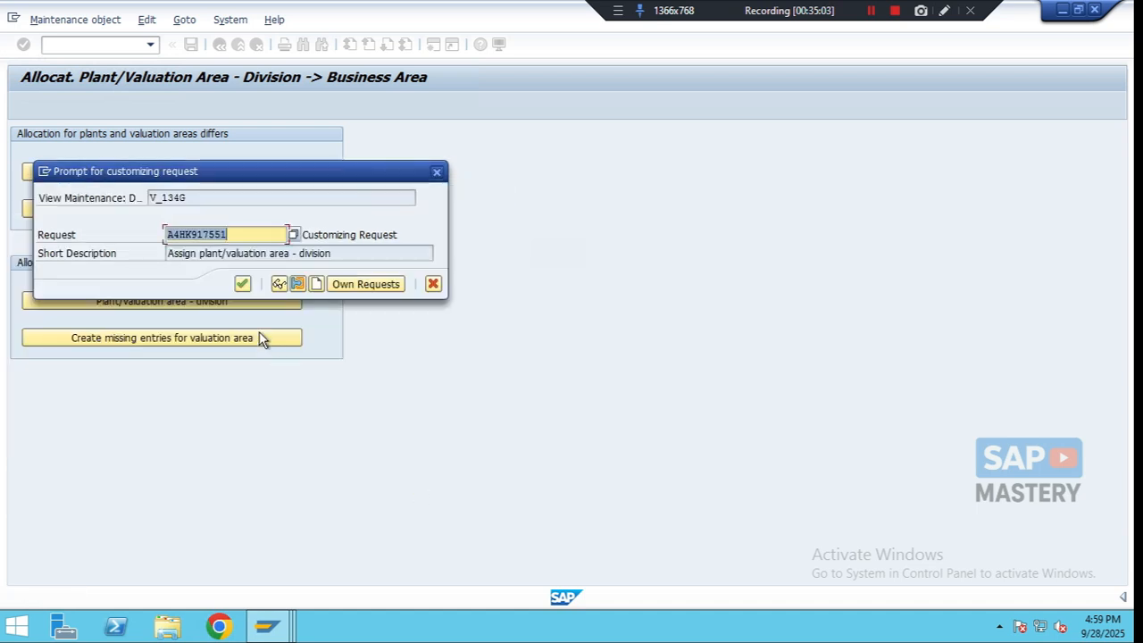
click(242, 284)
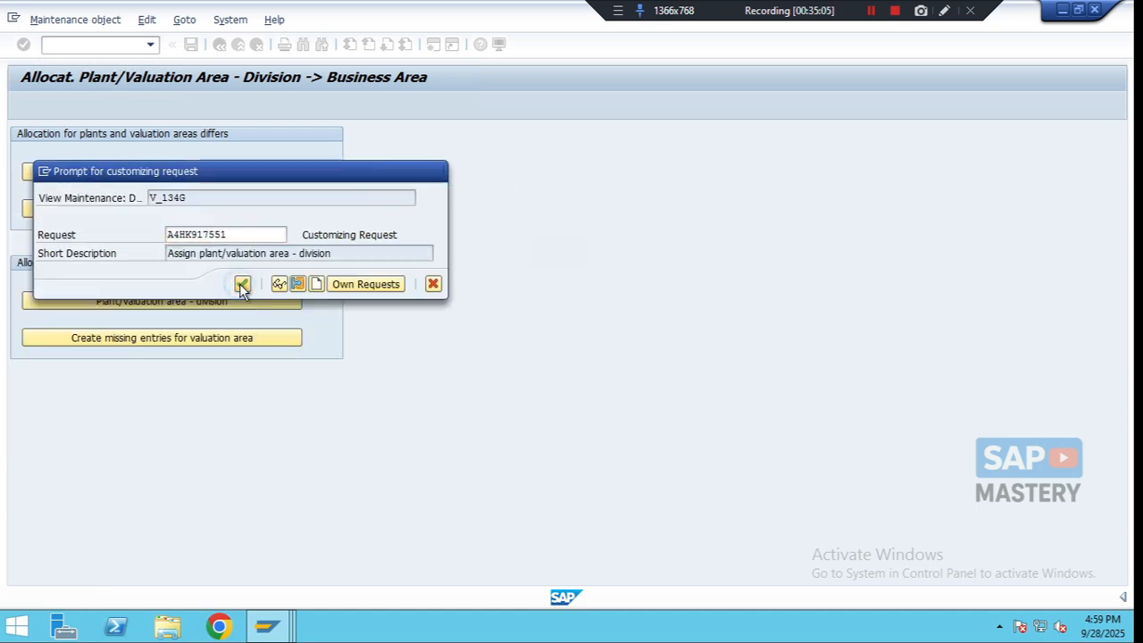